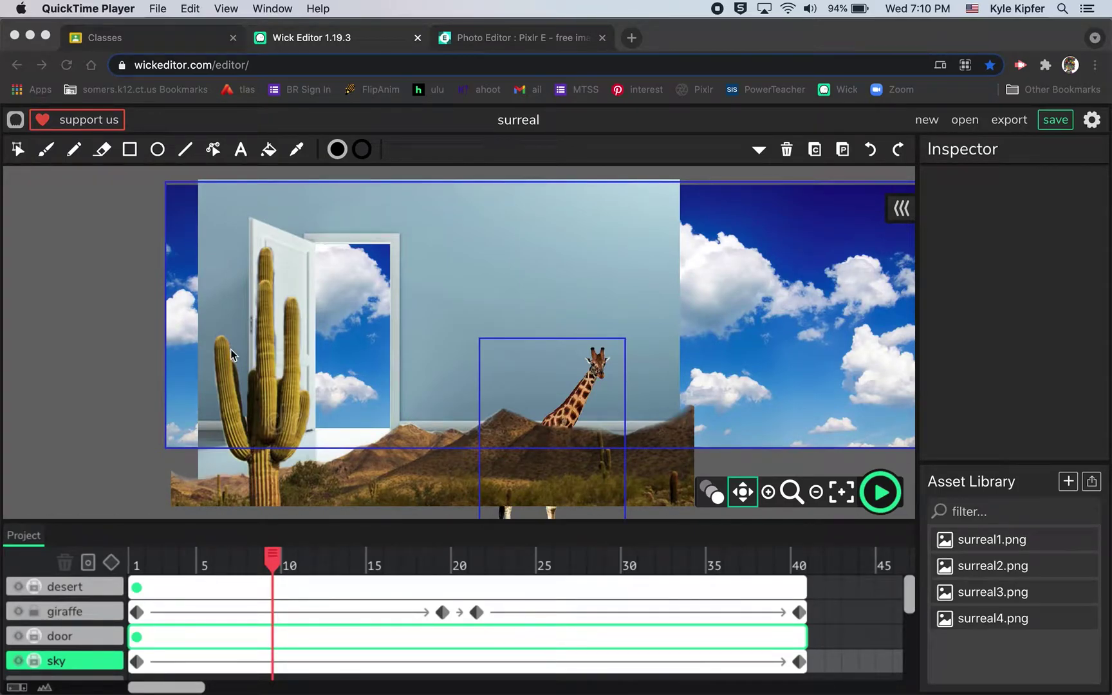
Preview the surreal animation, scrub through its frames, and return the playhead to frame 1
{"action": "left_click", "coordinate": [881, 494]}
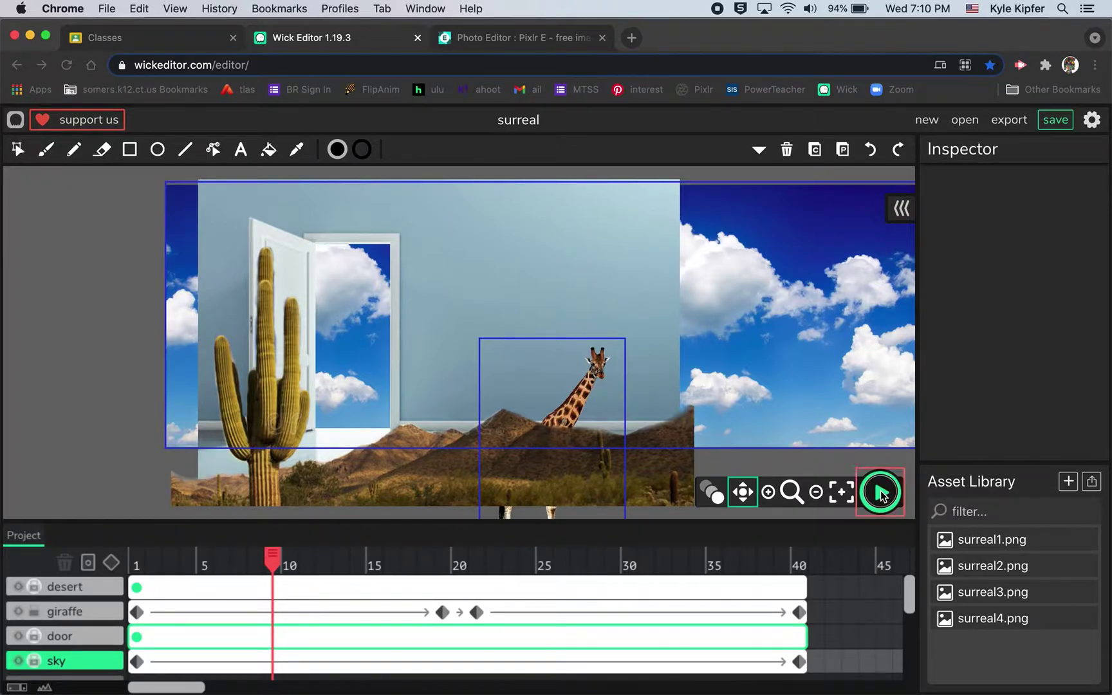
{"action": "left_click", "coordinate": [883, 493]}
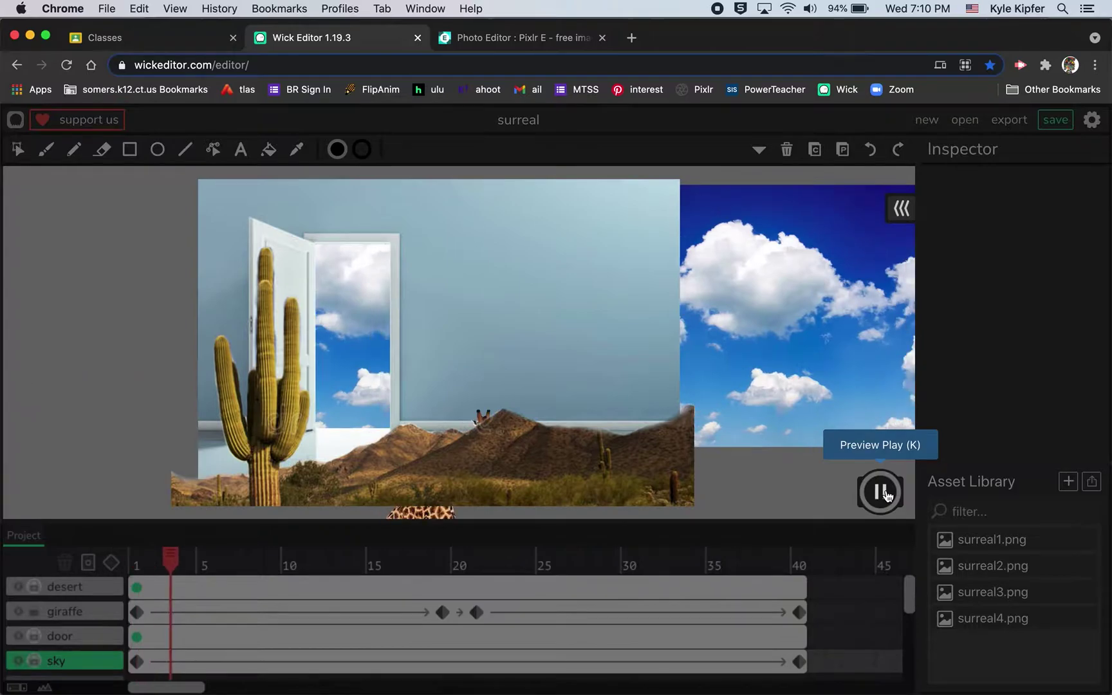
{"action": "left_click", "coordinate": [882, 492]}
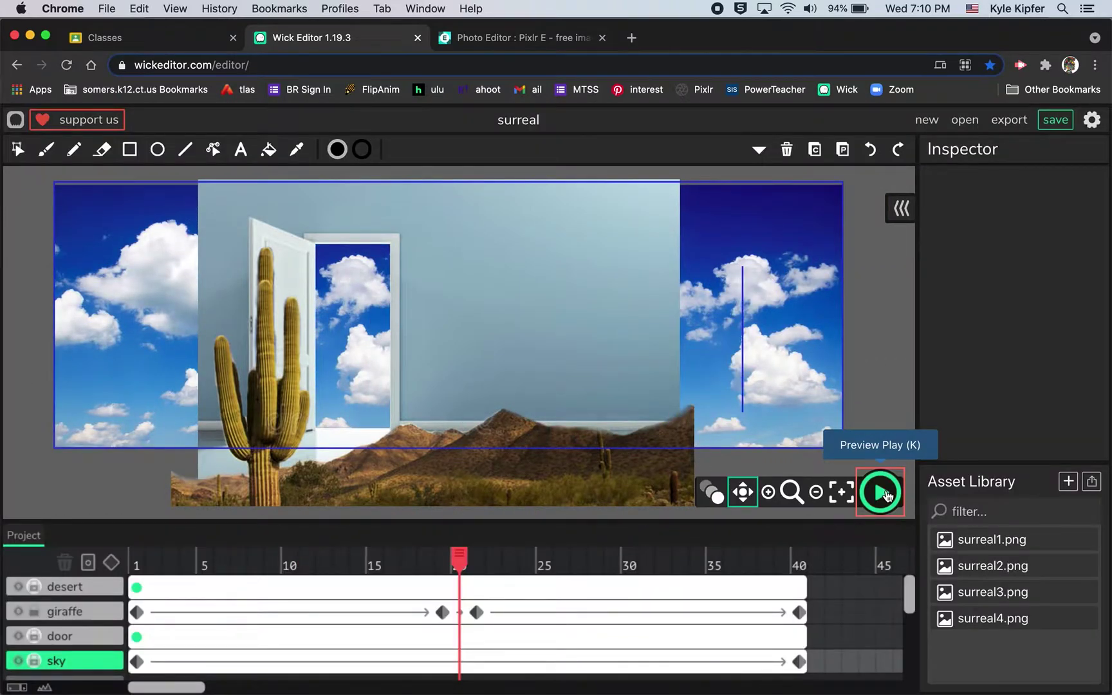
{"action": "mouse_move", "coordinate": [457, 560]}
{"action": "left_mouse_down"}
{"action": "mouse_move", "coordinate": [715, 552]}
{"action": "mouse_move", "coordinate": [476, 557]}
{"action": "left_mouse_up"}
{"action": "left_click_drag", "start_coordinate": [382, 555], "coordinate": [125, 563]}
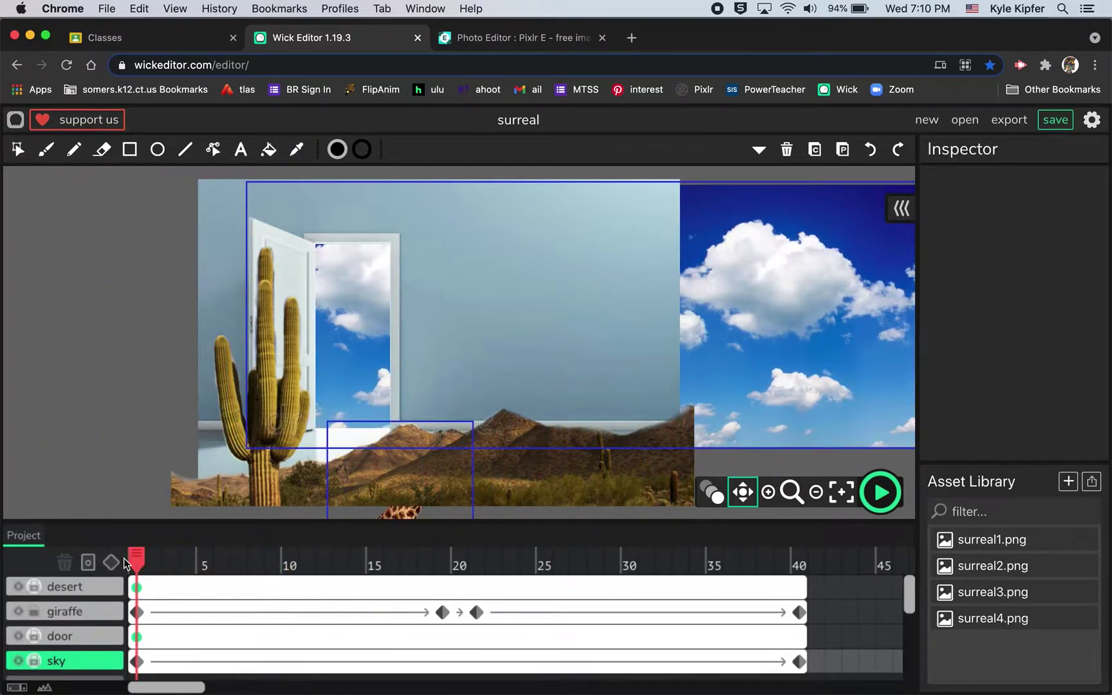
Switch to the surrealscene image in Pixlr E and hide the desert, giraffe and door layers, leaving the sky shown
{"action": "left_click", "coordinate": [518, 38]}
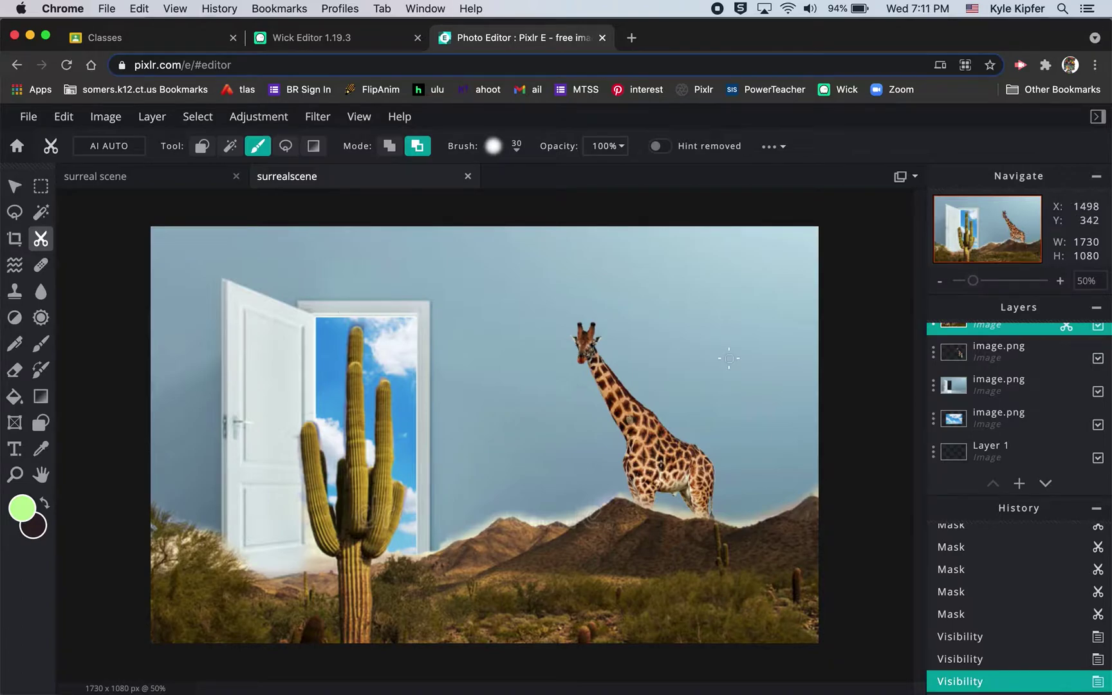
{"action": "scroll", "coordinate": [1098, 386], "scroll_direction": "up", "scroll_amount": 1}
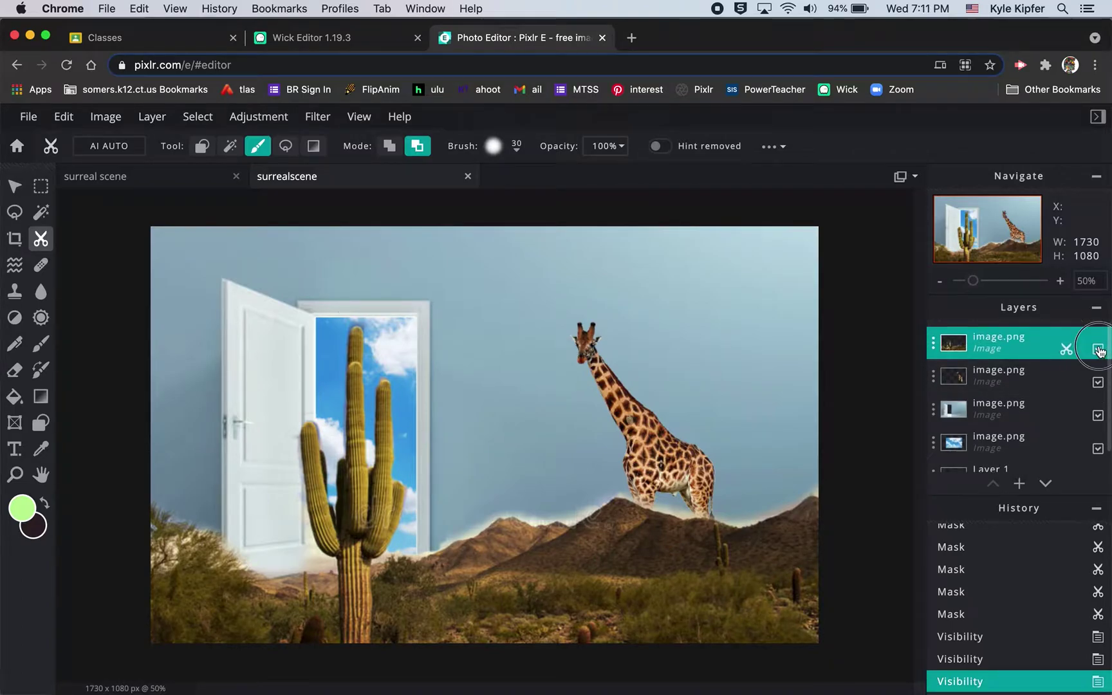
{"action": "left_click", "coordinate": [1099, 349]}
{"action": "left_click", "coordinate": [1099, 384]}
{"action": "scroll", "coordinate": [1099, 386], "scroll_direction": "down", "scroll_amount": 1}
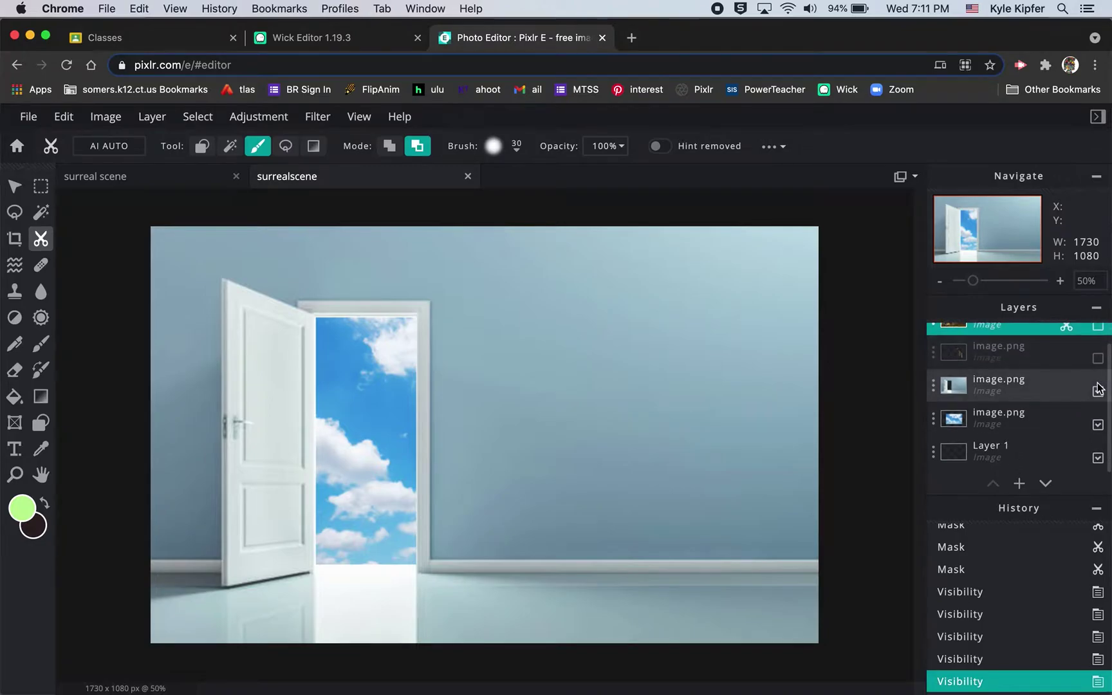
{"action": "left_click", "coordinate": [1099, 392]}
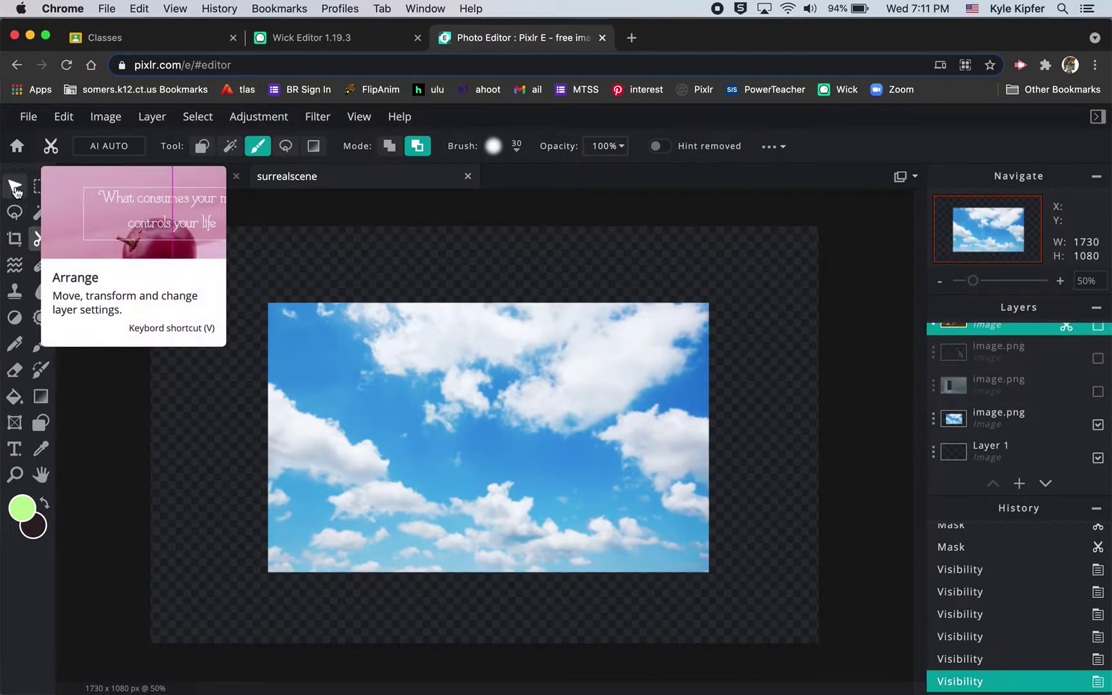
Crop the canvas tightly around the sky image to about 1148 by 710 px
{"action": "left_click", "coordinate": [14, 238]}
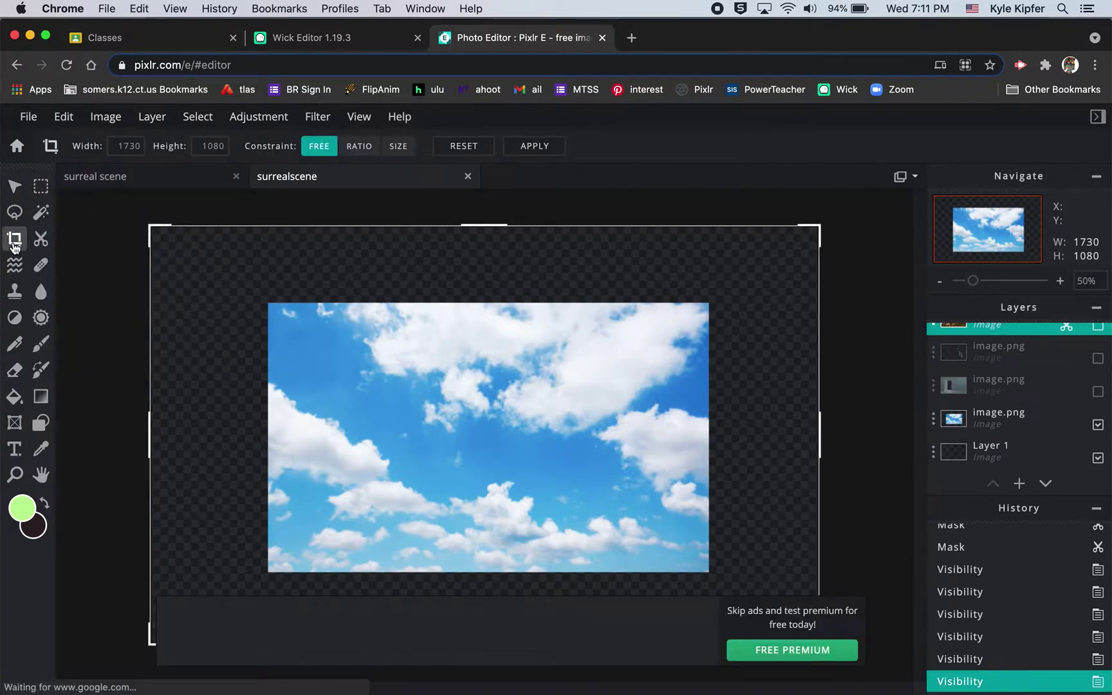
{"action": "left_click_drag", "start_coordinate": [151, 442], "coordinate": [264, 443]}
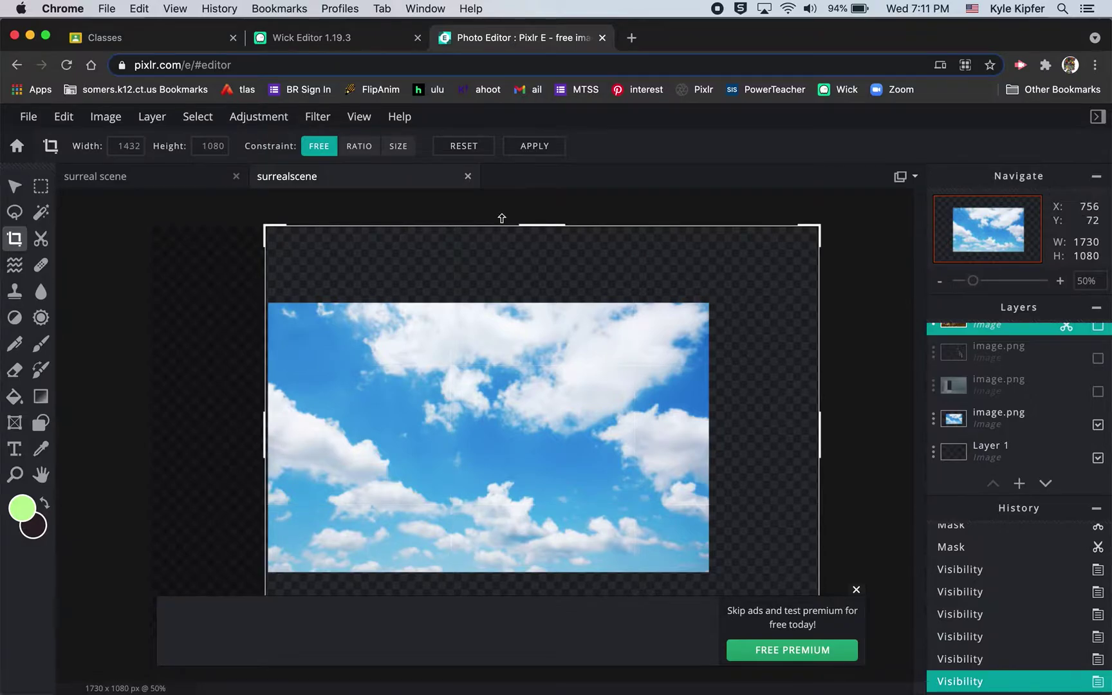
{"action": "left_click_drag", "start_coordinate": [539, 227], "coordinate": [538, 298]}
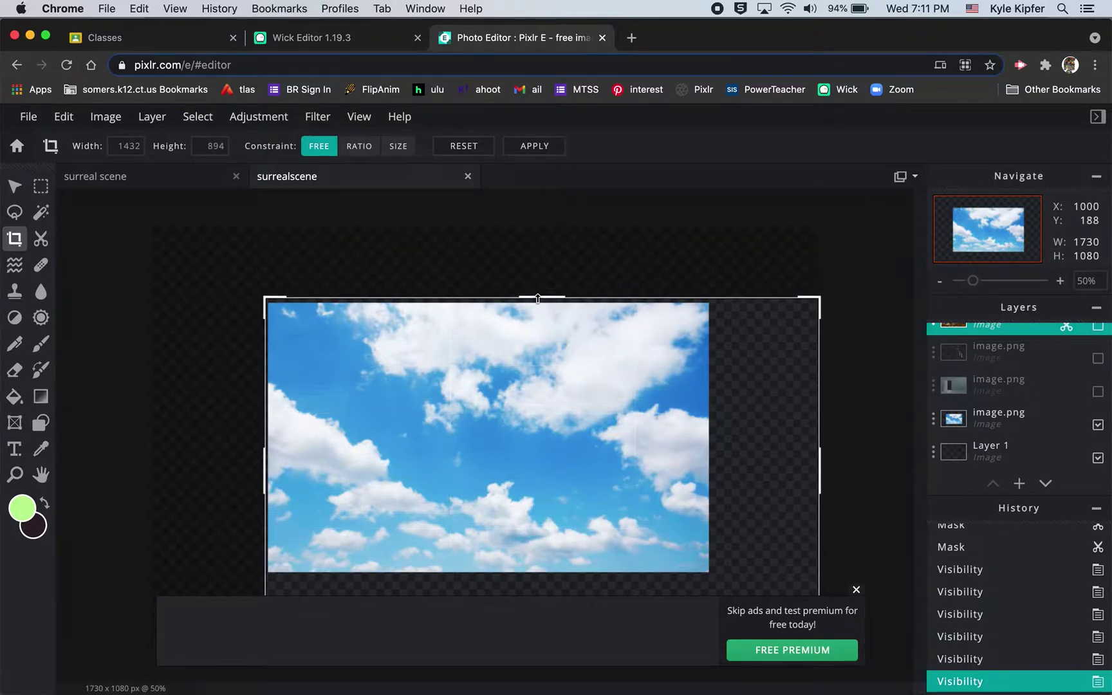
{"action": "left_click_drag", "start_coordinate": [817, 464], "coordinate": [711, 470]}
{"action": "left_click", "coordinate": [856, 589]}
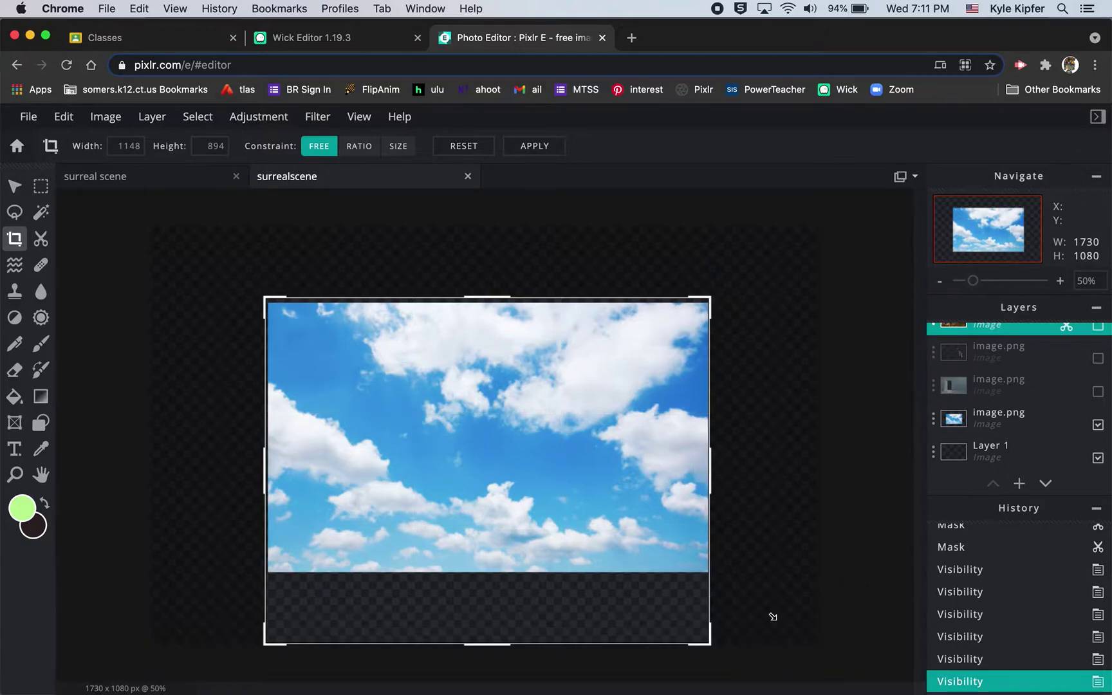
{"action": "left_click_drag", "start_coordinate": [496, 644], "coordinate": [497, 572]}
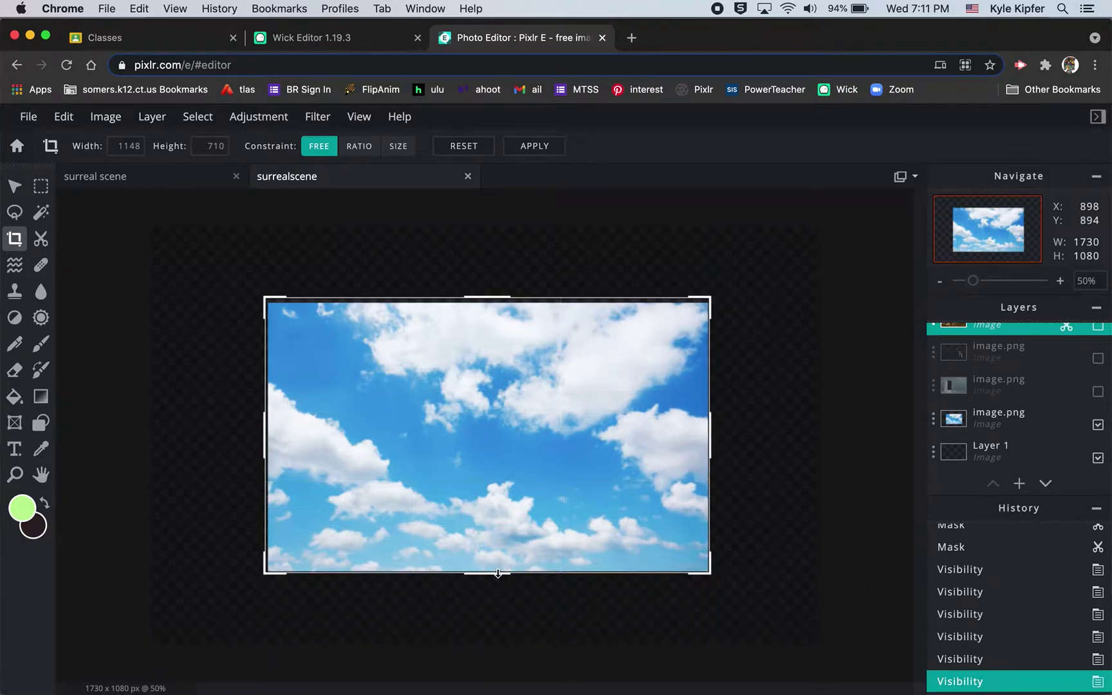
{"action": "left_click", "coordinate": [531, 147]}
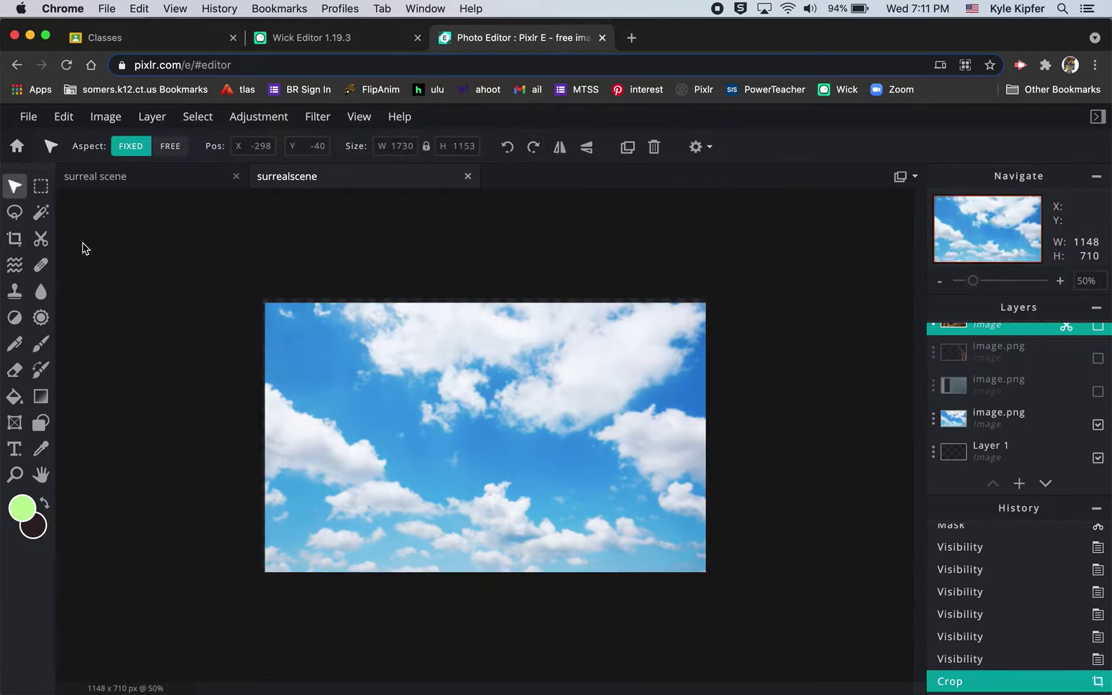
Save the cropped sky as a PNG named surrealscene1 and close the download confirmation
{"action": "left_click", "coordinate": [32, 122]}
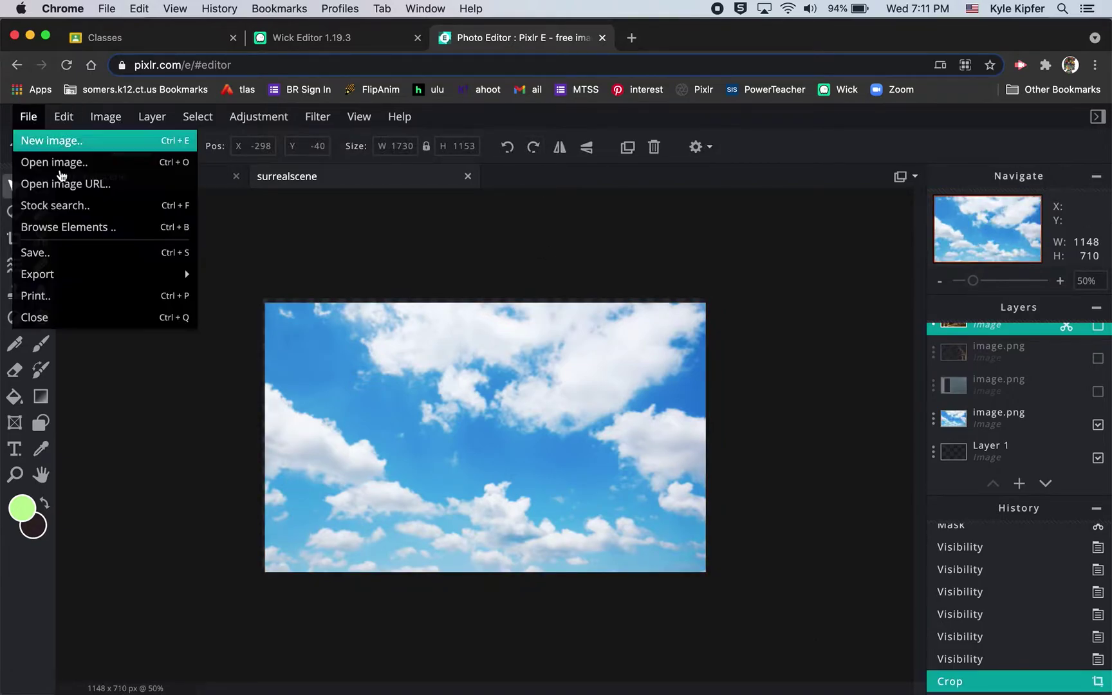
{"action": "left_click", "coordinate": [97, 251]}
{"action": "left_click", "coordinate": [621, 332]}
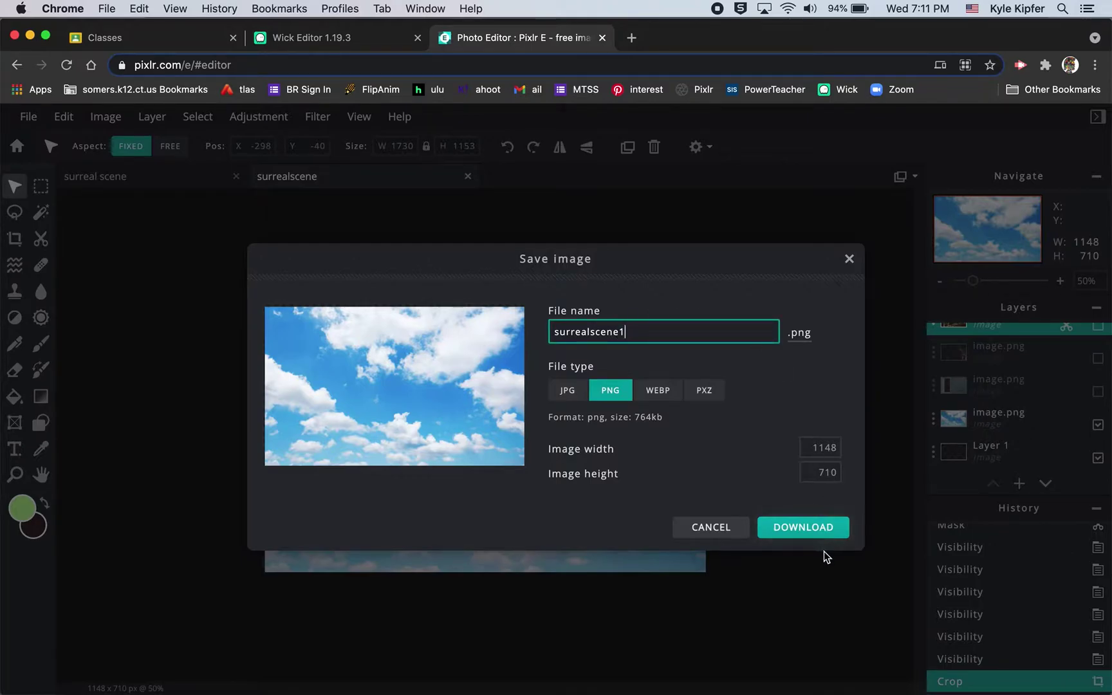
{"action": "left_click", "coordinate": [805, 528]}
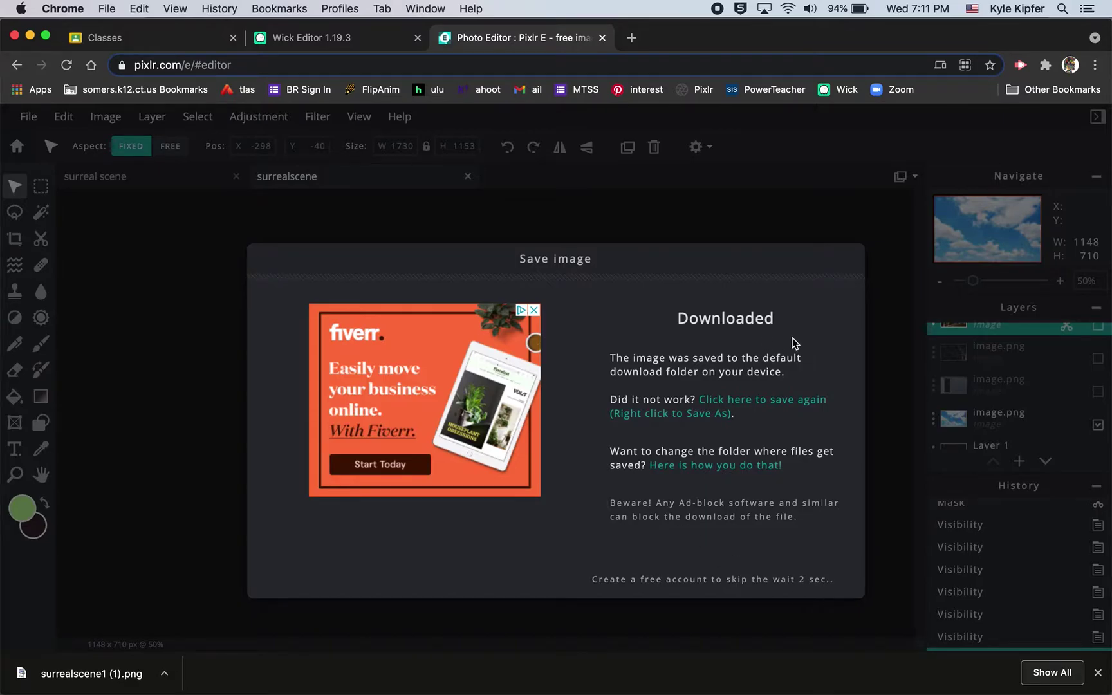
{"action": "left_click", "coordinate": [812, 576]}
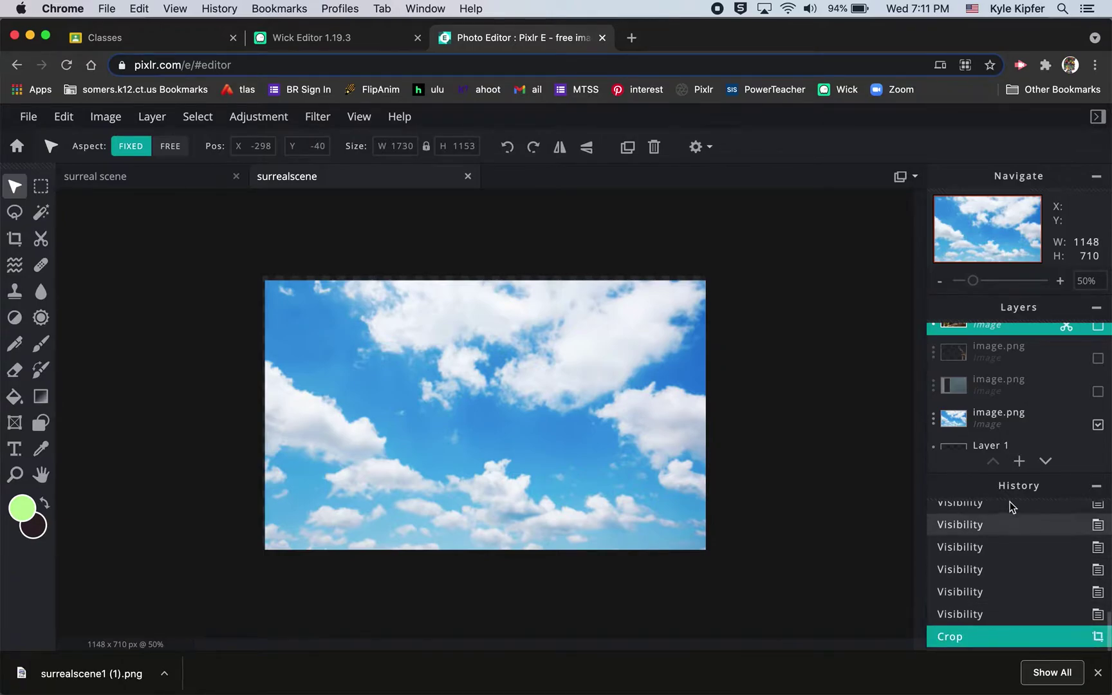
Revert the sky crop through the history, show the door layer and hide the sky layer
{"action": "left_click", "coordinate": [999, 615]}
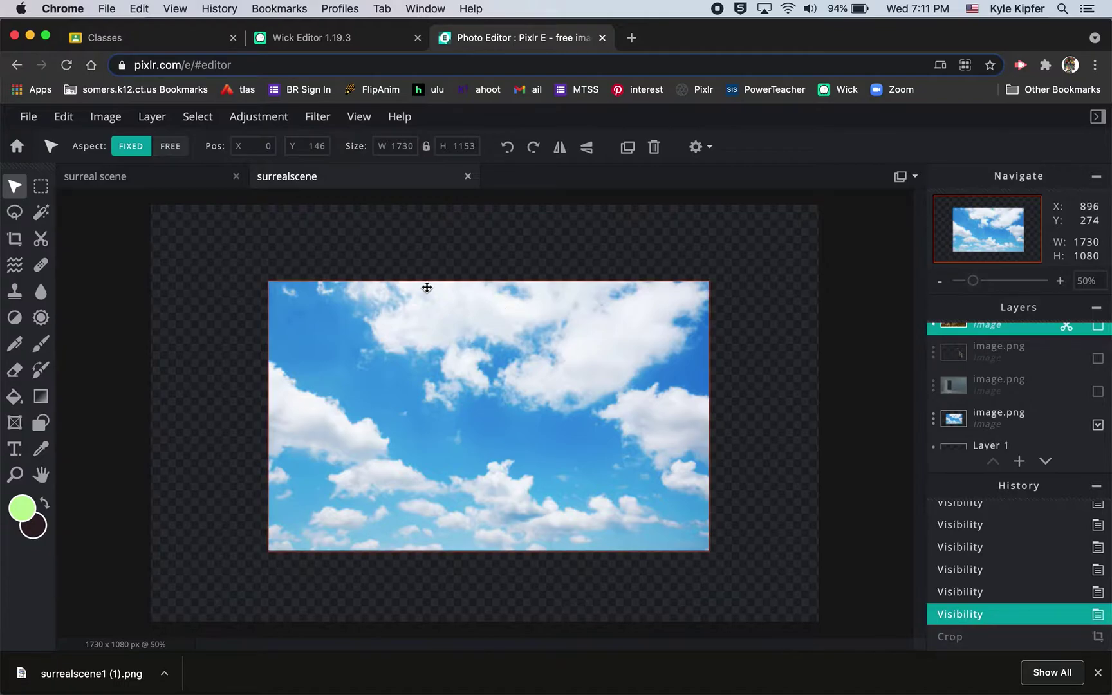
{"action": "left_click", "coordinate": [1098, 394]}
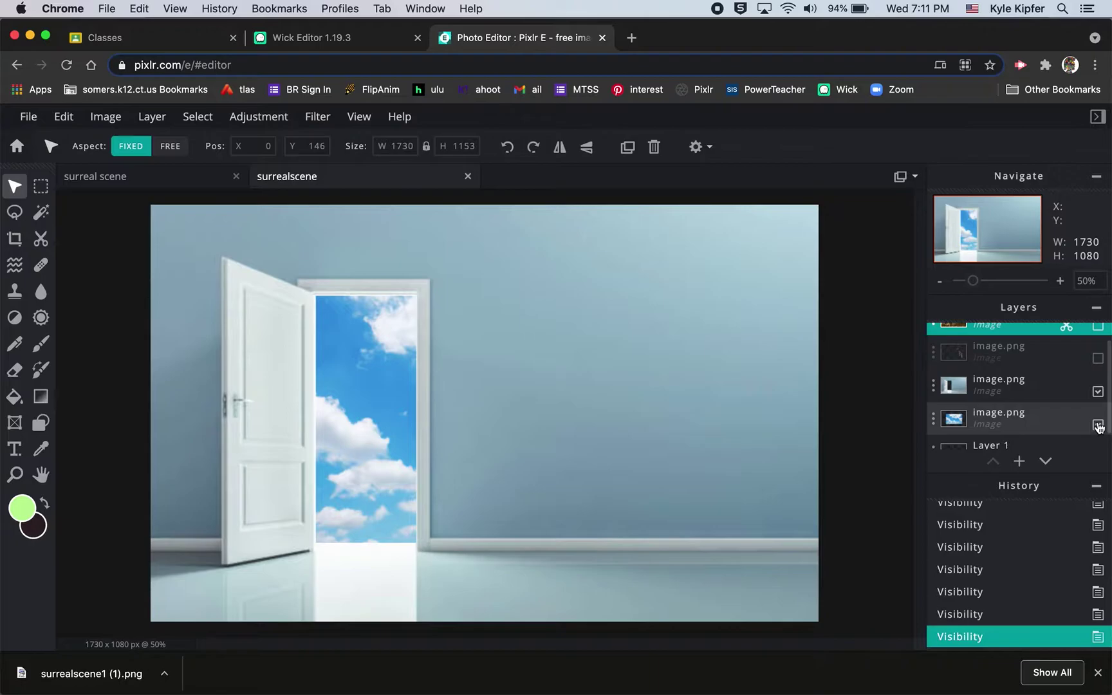
{"action": "left_click", "coordinate": [1099, 425]}
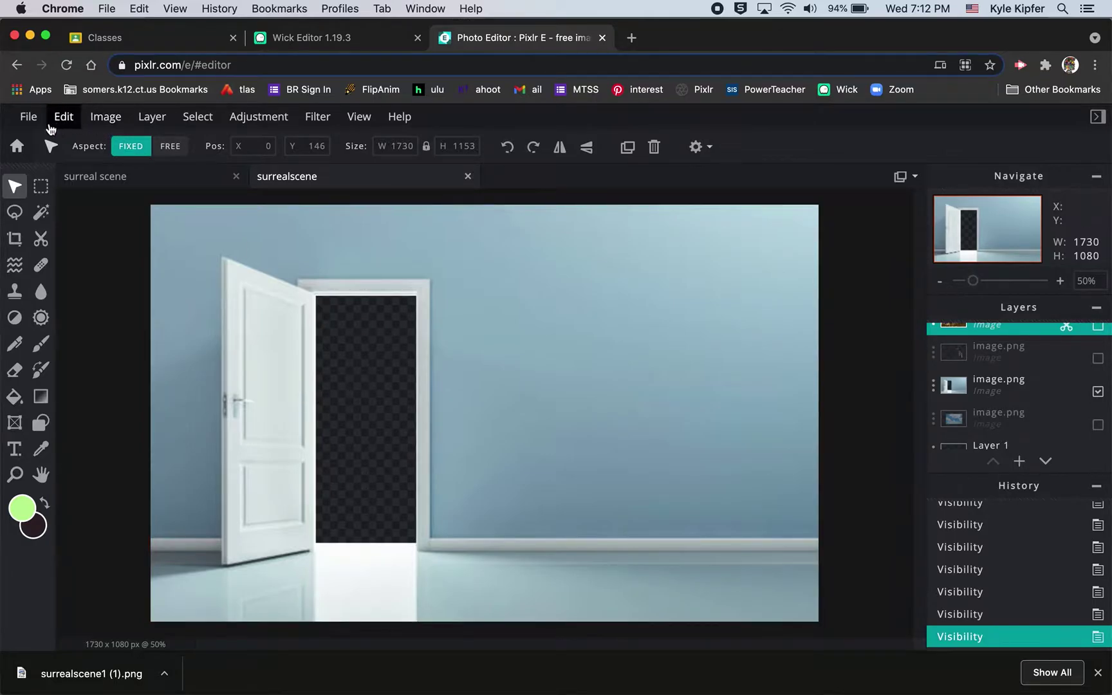
Save the door image as a PNG named surrealscene2 and close the download confirmation
{"action": "left_click", "coordinate": [29, 119]}
{"action": "left_click", "coordinate": [72, 252]}
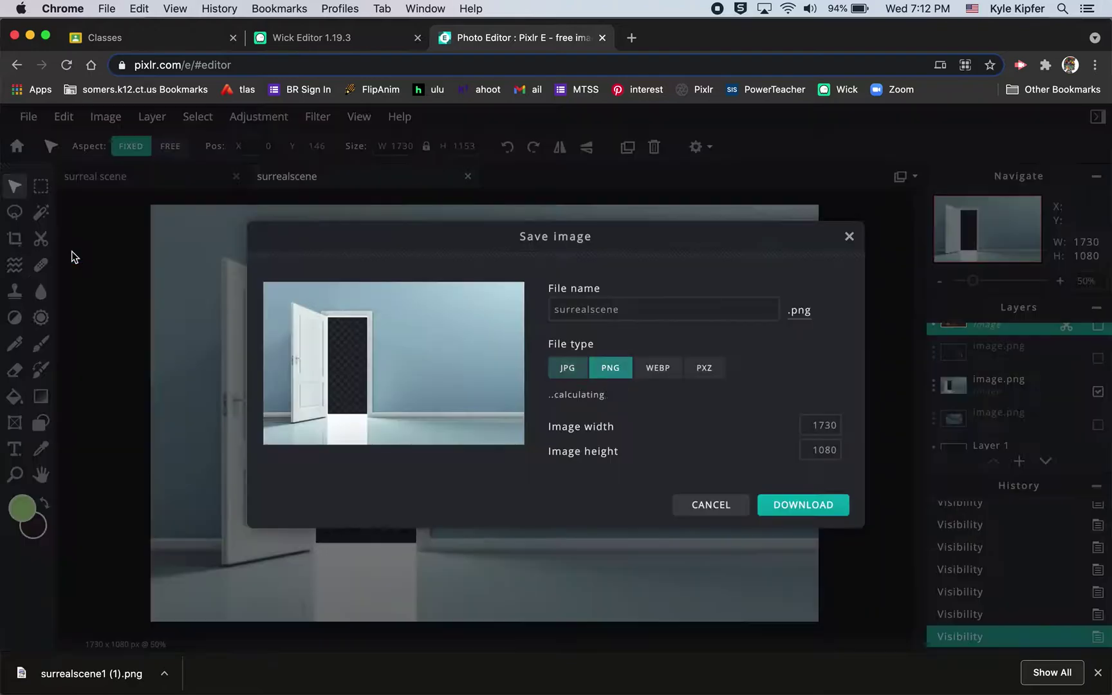
{"action": "left_click", "coordinate": [624, 307]}
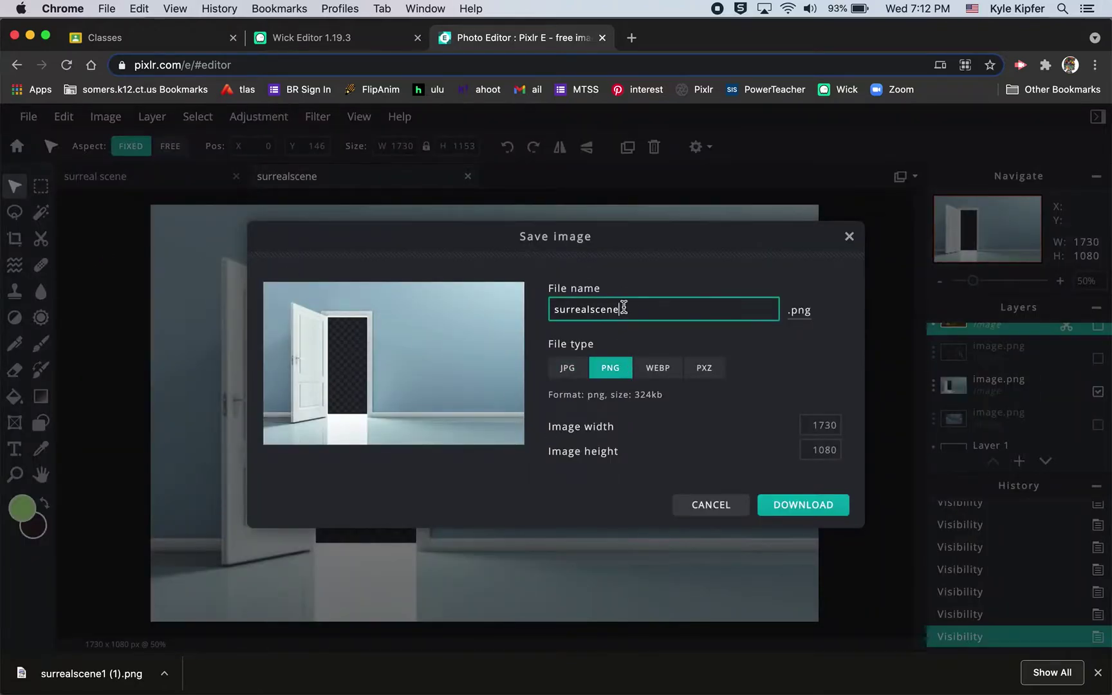
{"action": "left_click", "coordinate": [817, 508]}
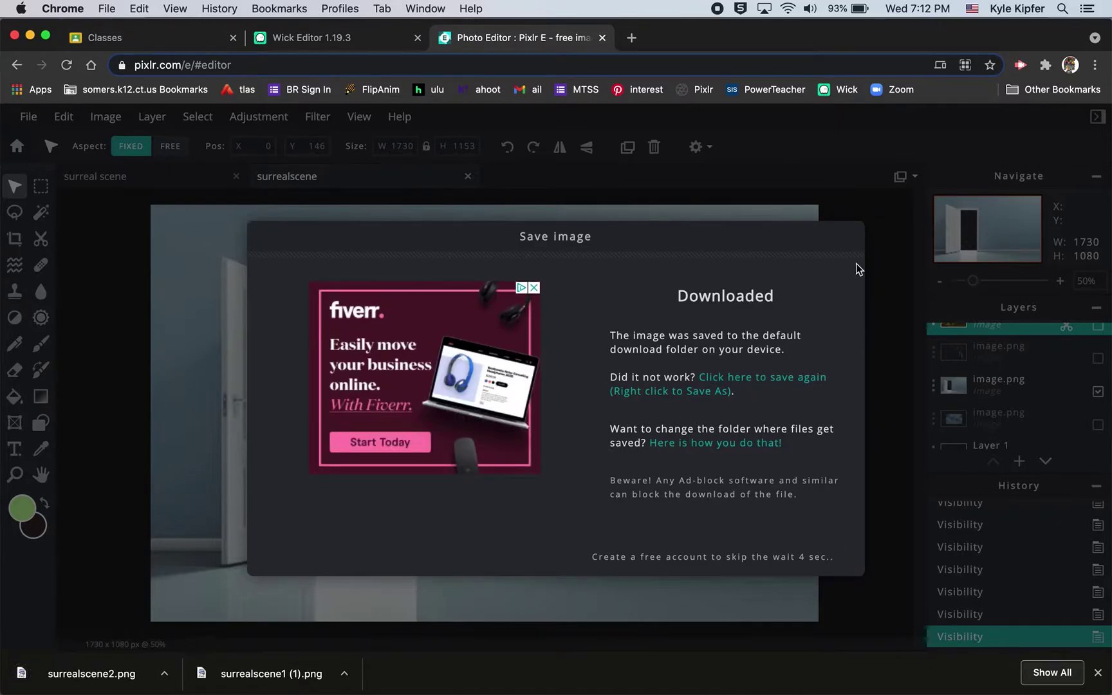
{"action": "left_click", "coordinate": [834, 559]}
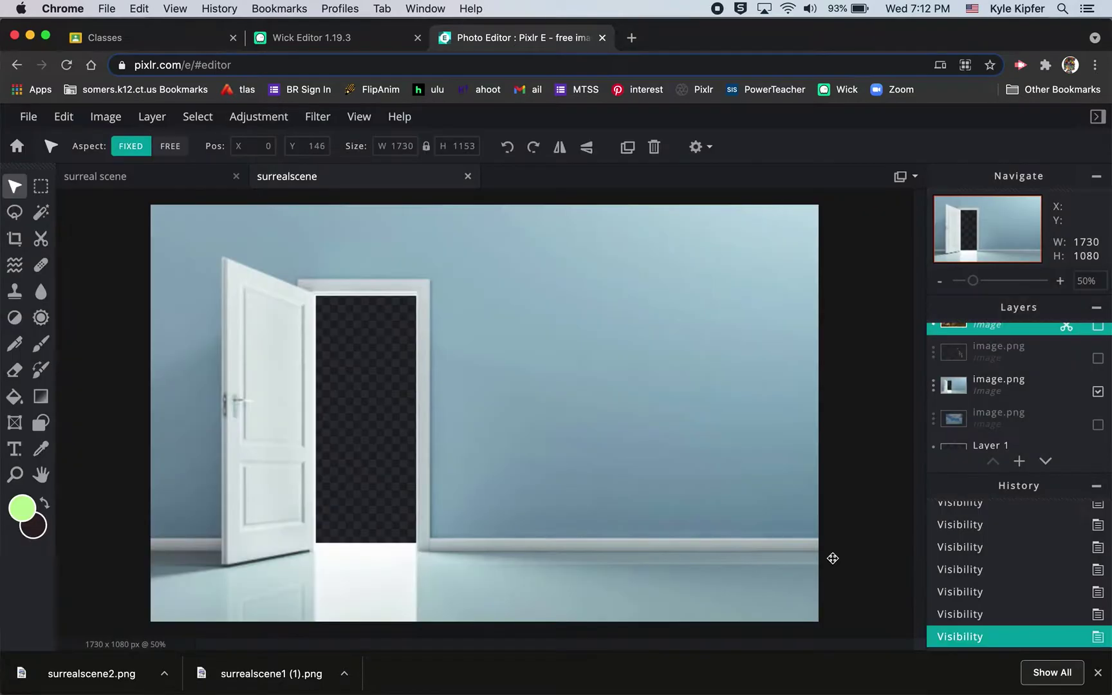
Show the giraffe layer instead of the door and crop the canvas around the giraffe to about 470 by 756 px
{"action": "left_click", "coordinate": [1099, 392]}
{"action": "left_click", "coordinate": [1098, 358]}
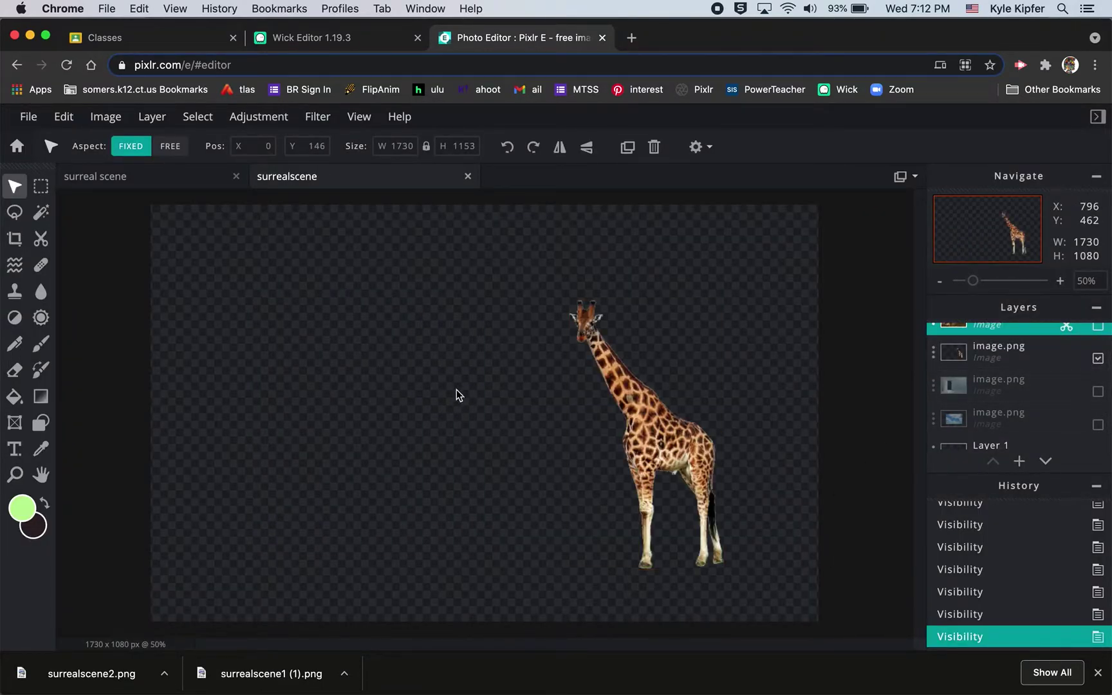
{"action": "left_click", "coordinate": [15, 238]}
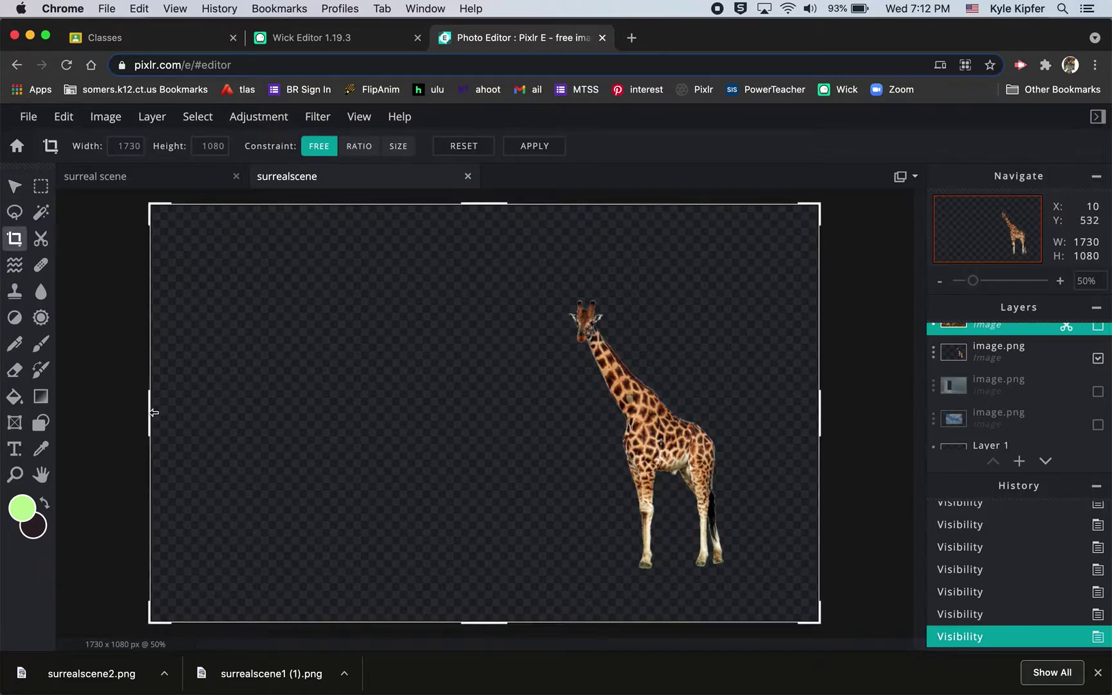
{"action": "left_click_drag", "start_coordinate": [149, 412], "coordinate": [554, 399]}
{"action": "left_click_drag", "start_coordinate": [684, 201], "coordinate": [685, 286]}
{"action": "left_click_drag", "start_coordinate": [822, 466], "coordinate": [738, 464]}
{"action": "left_click_drag", "start_coordinate": [654, 623], "coordinate": [651, 582]}
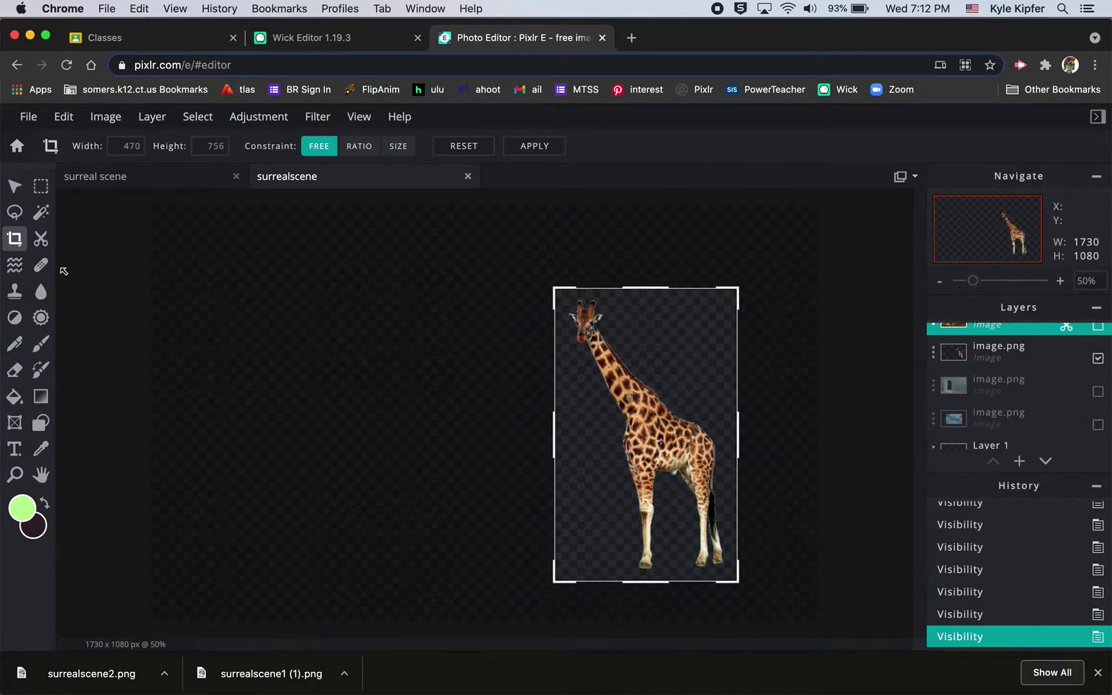
{"action": "left_click", "coordinate": [536, 145]}
Save the cropped giraffe as a PNG named surrealscene3 and close the download confirmation
{"action": "left_click", "coordinate": [27, 117]}
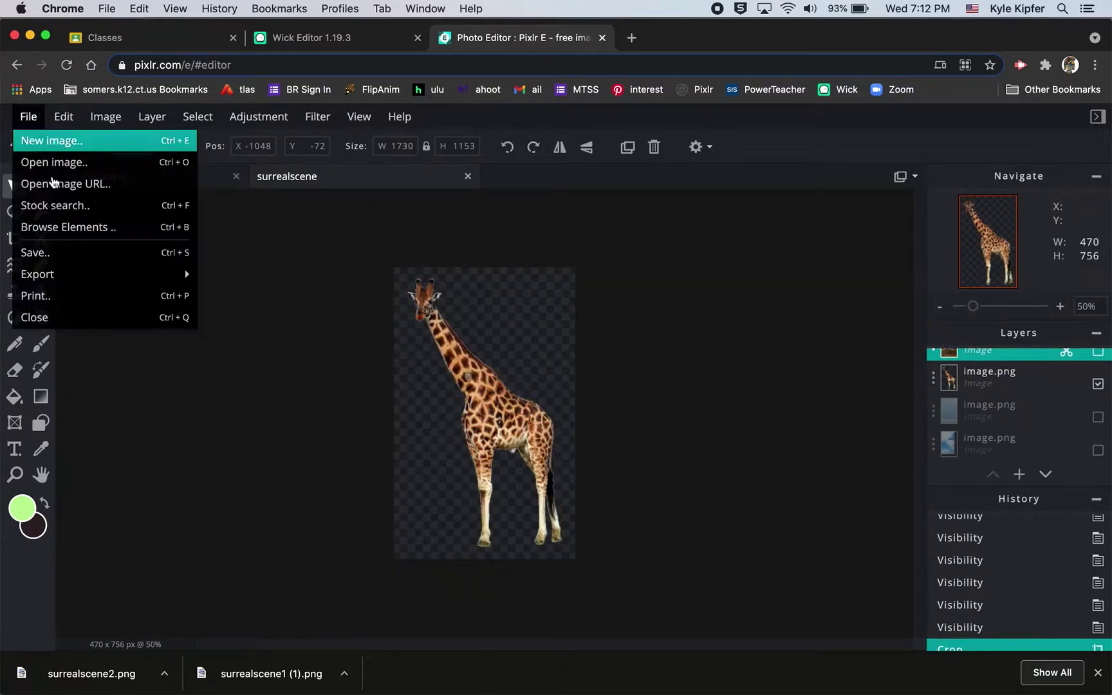
{"action": "left_click", "coordinate": [76, 257]}
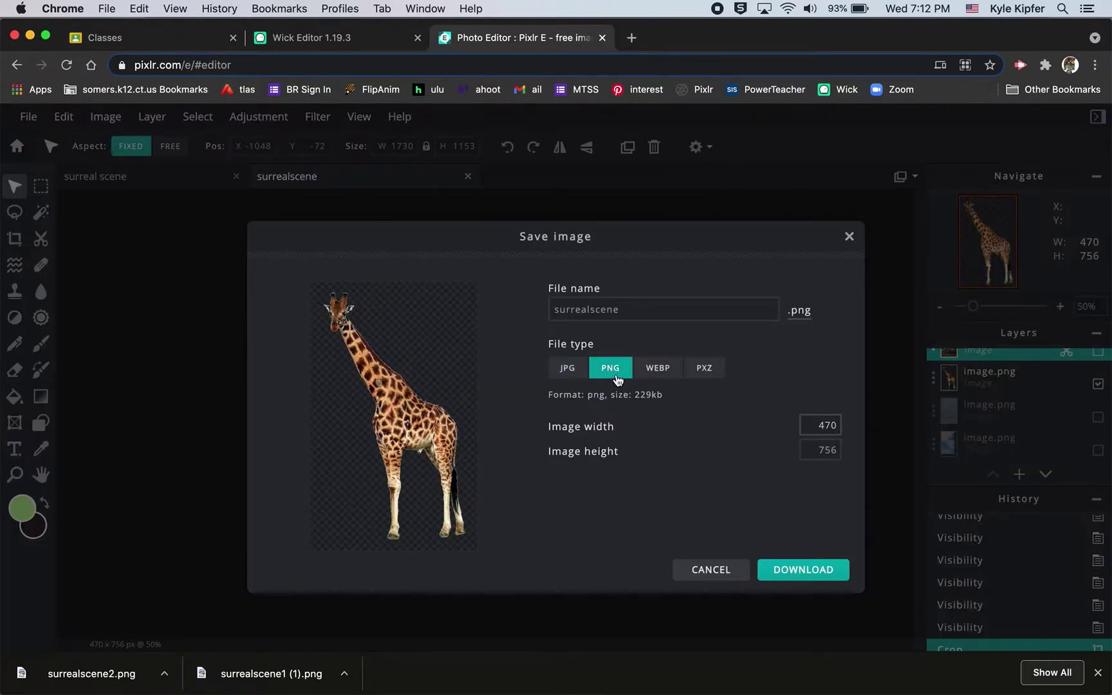
{"action": "left_click", "coordinate": [632, 301]}
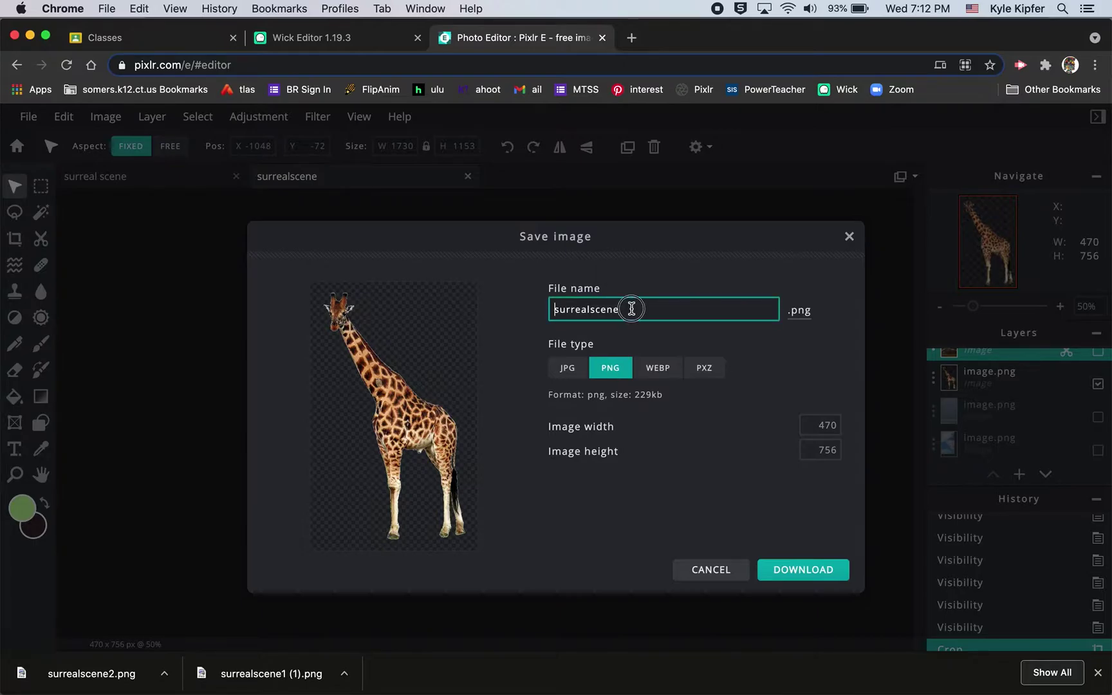
{"action": "left_click", "coordinate": [820, 569]}
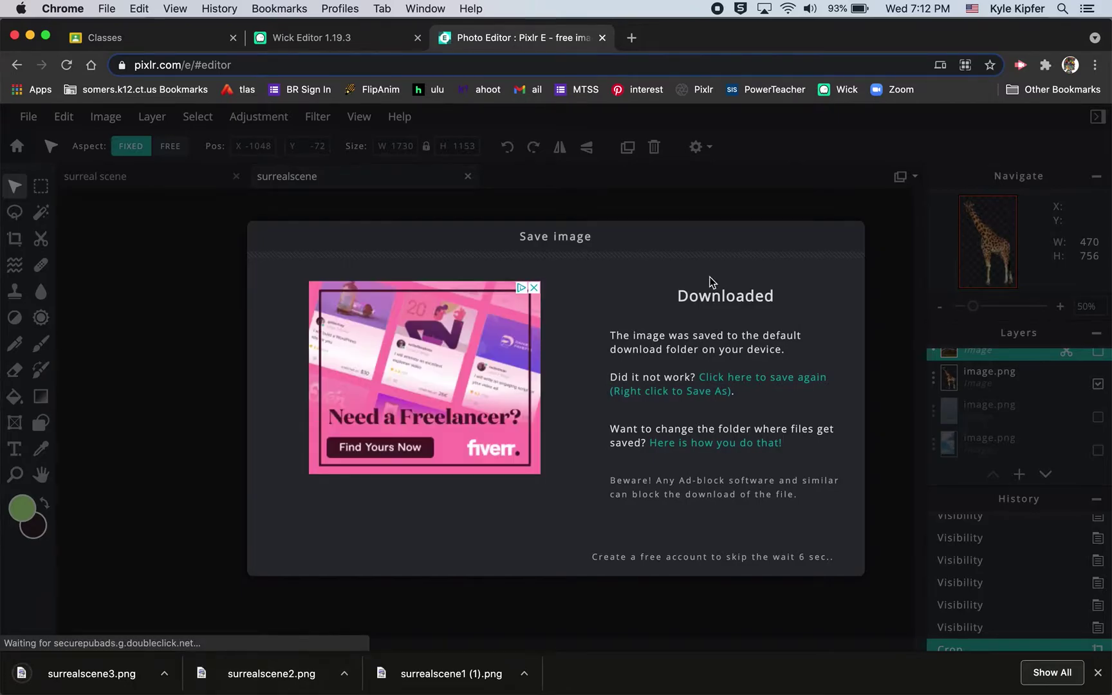
{"action": "left_click", "coordinate": [828, 555]}
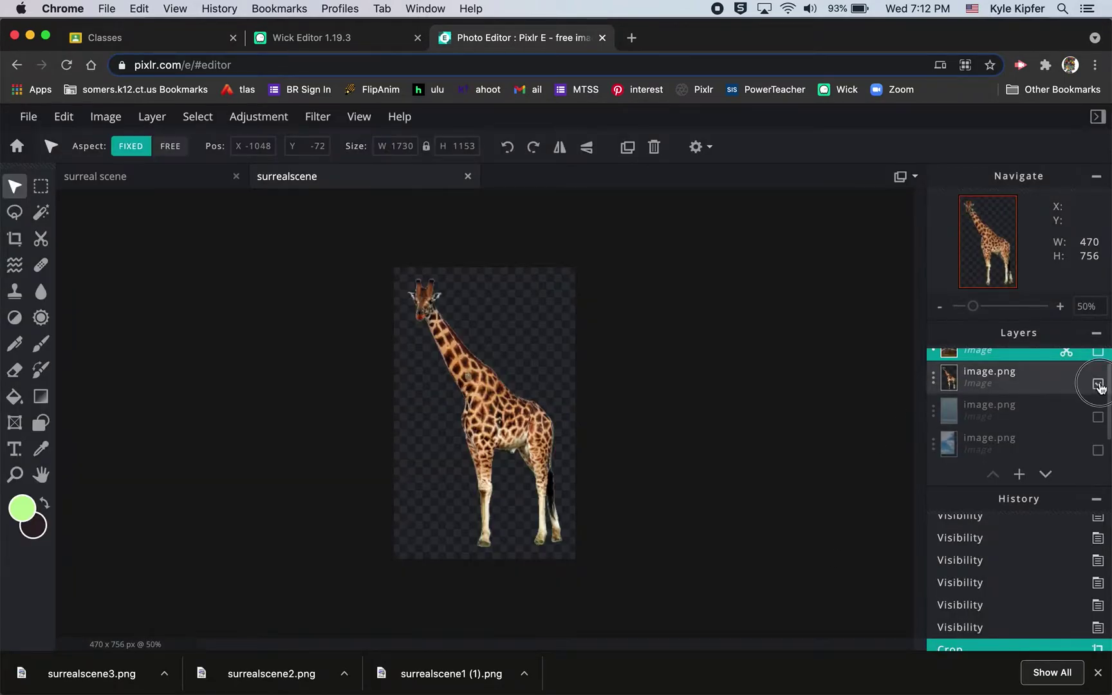
Revert to the history state before the giraffe crop and hide the giraffe layer on the full canvas
{"action": "left_click", "coordinate": [1098, 385]}
{"action": "left_click", "coordinate": [978, 622]}
{"action": "left_click", "coordinate": [983, 594]}
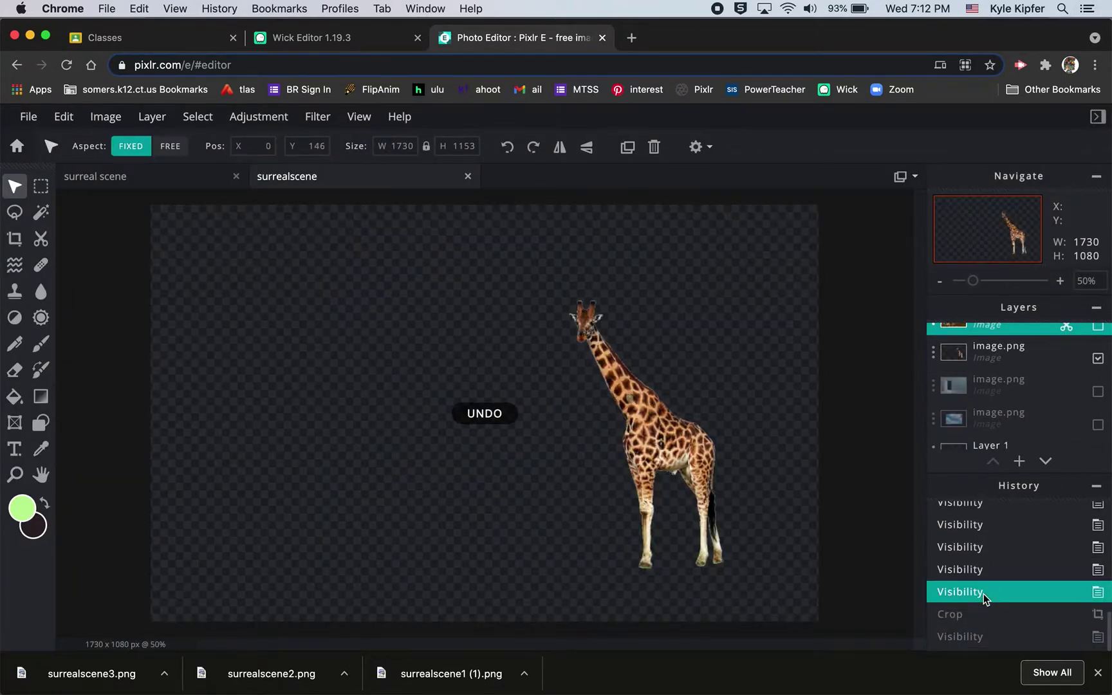
{"action": "left_click", "coordinate": [1098, 357]}
{"action": "scroll", "coordinate": [1022, 406], "scroll_direction": "up", "scroll_amount": 1}
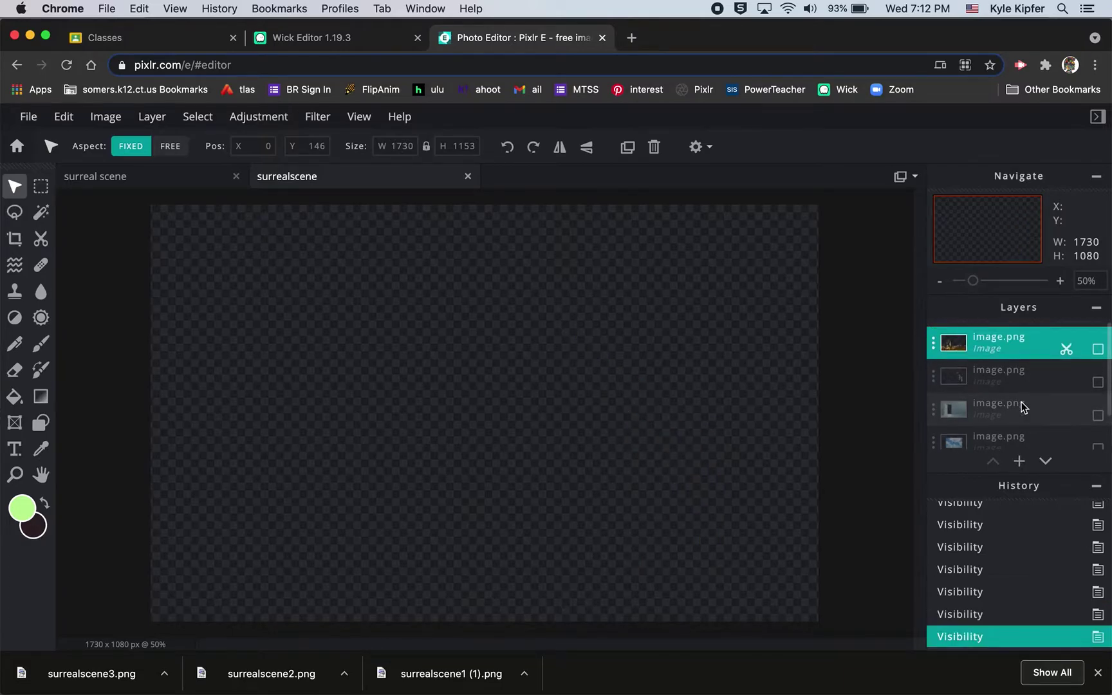
Show the desert layer and touch up its cutout beside the cactus's short side arm, restoring and then removing background with the brush
{"action": "left_click", "coordinate": [1099, 348]}
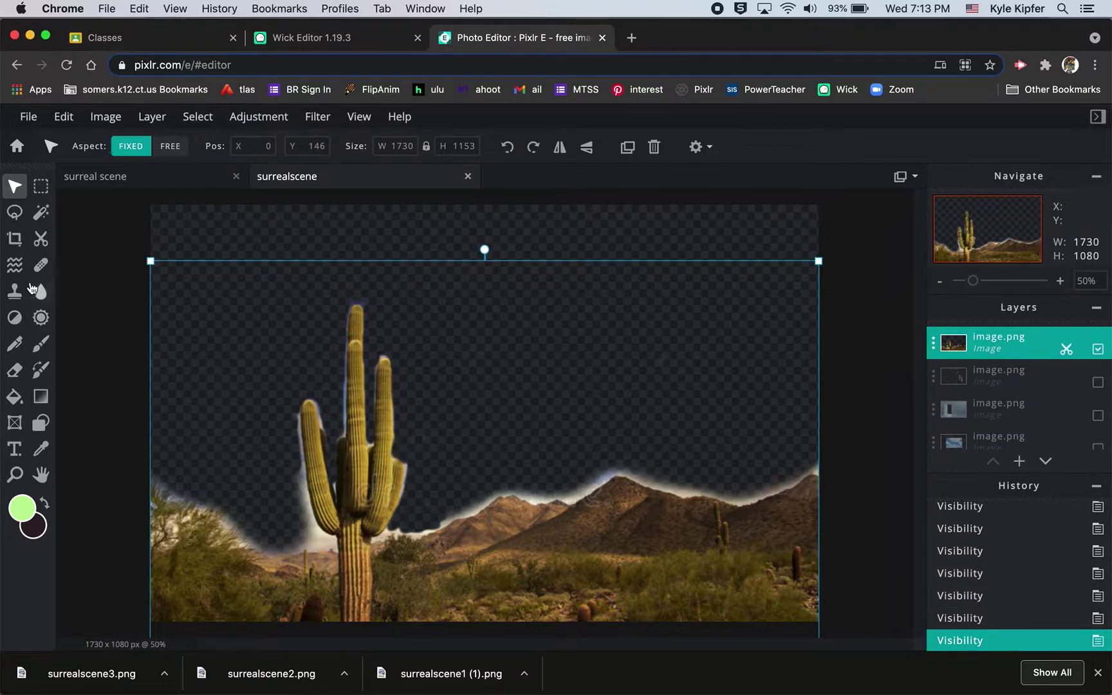
{"action": "left_click", "coordinate": [39, 240]}
{"action": "left_click", "coordinate": [390, 146]}
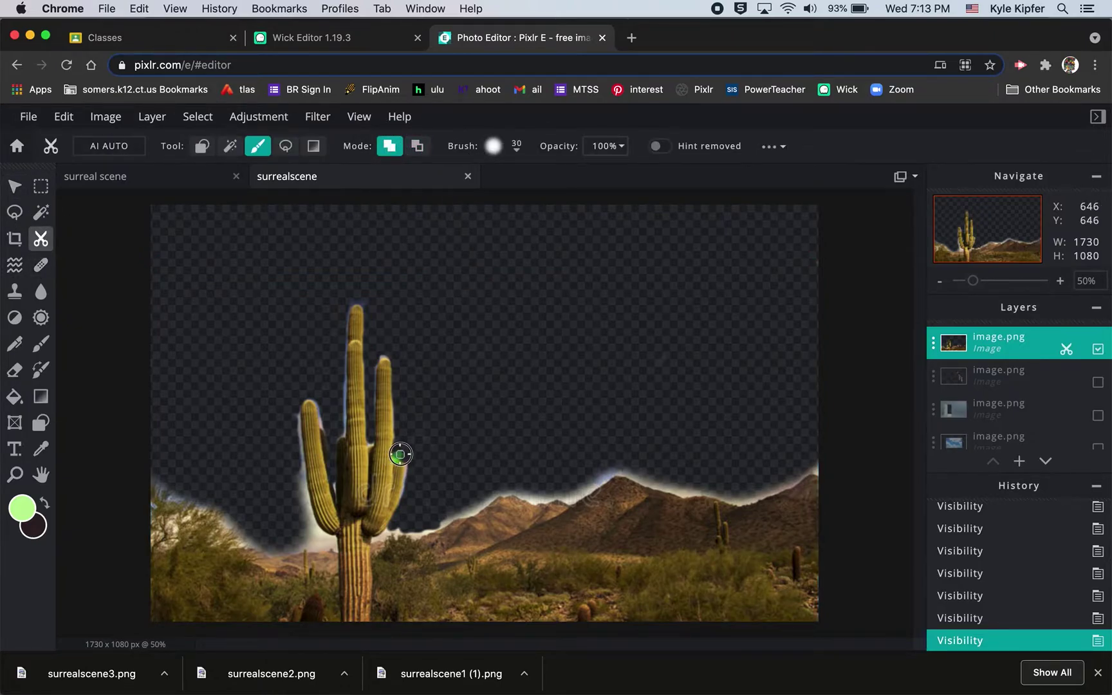
{"action": "left_click", "coordinate": [396, 460]}
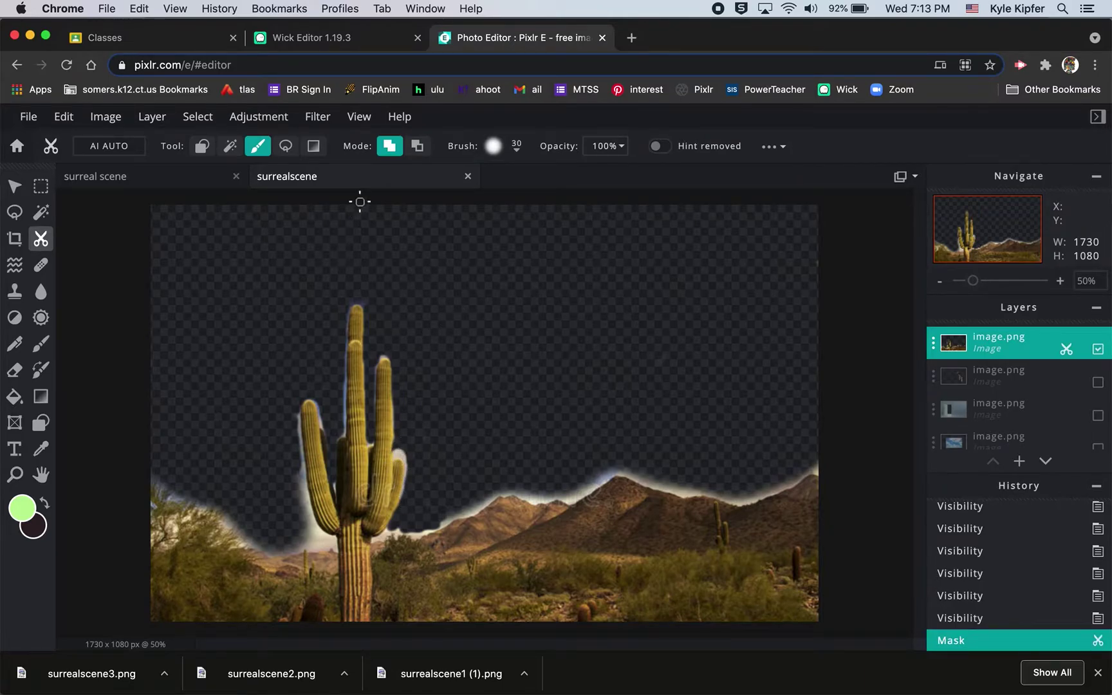
{"action": "left_click", "coordinate": [415, 149]}
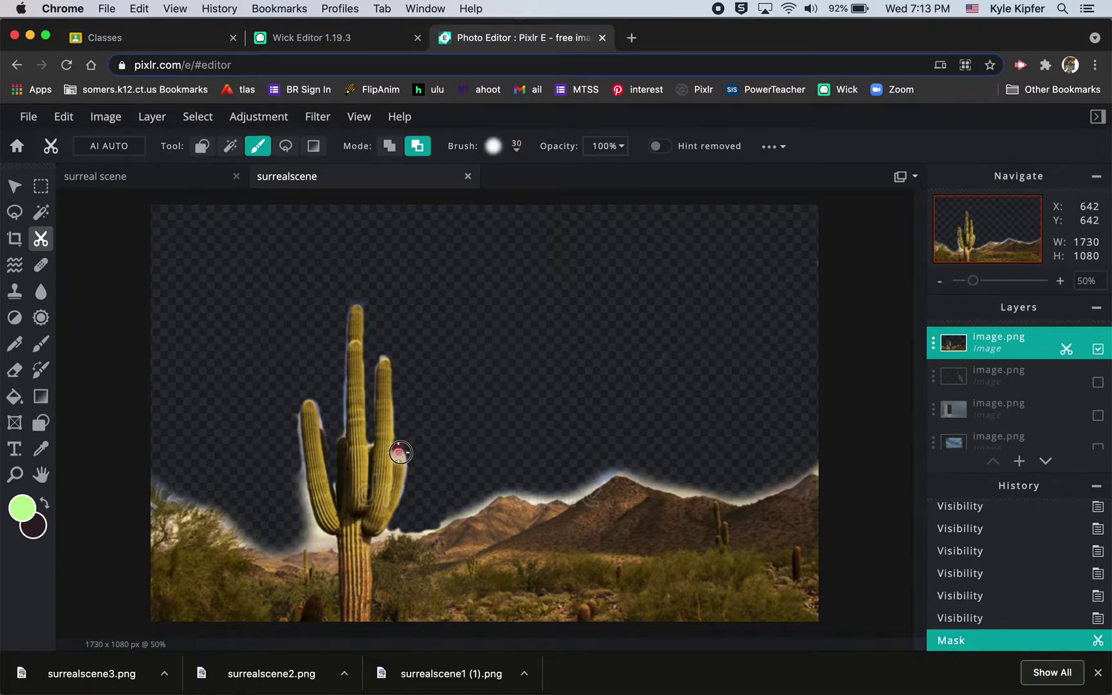
{"action": "left_click_drag", "start_coordinate": [398, 455], "coordinate": [399, 512]}
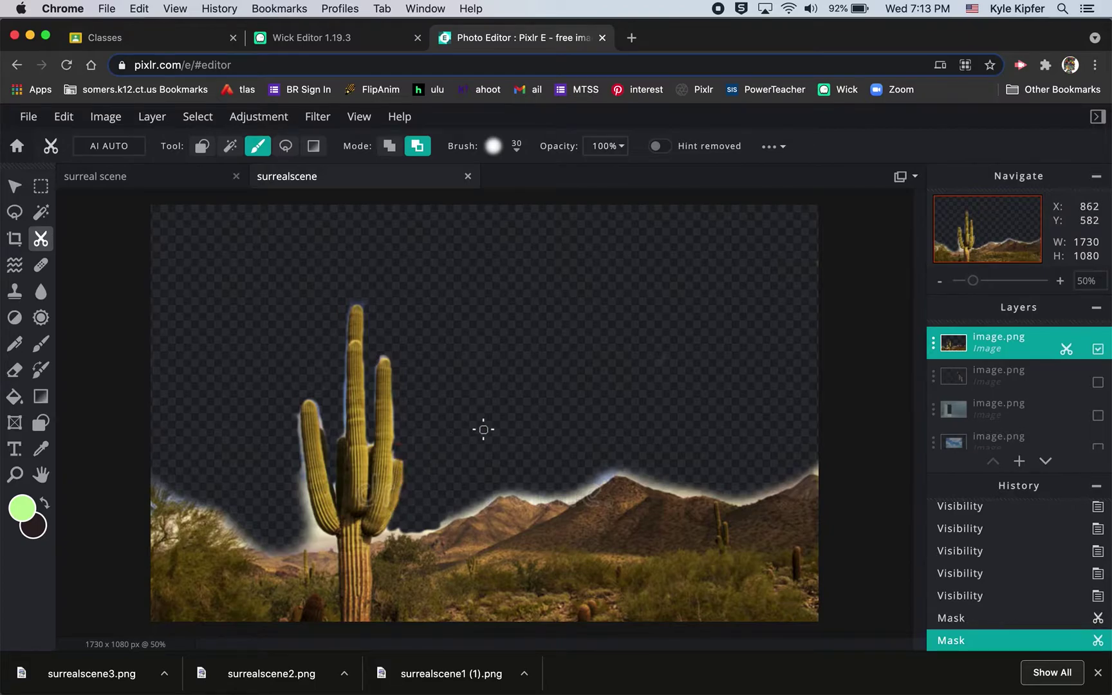
{"action": "left_click", "coordinate": [401, 458]}
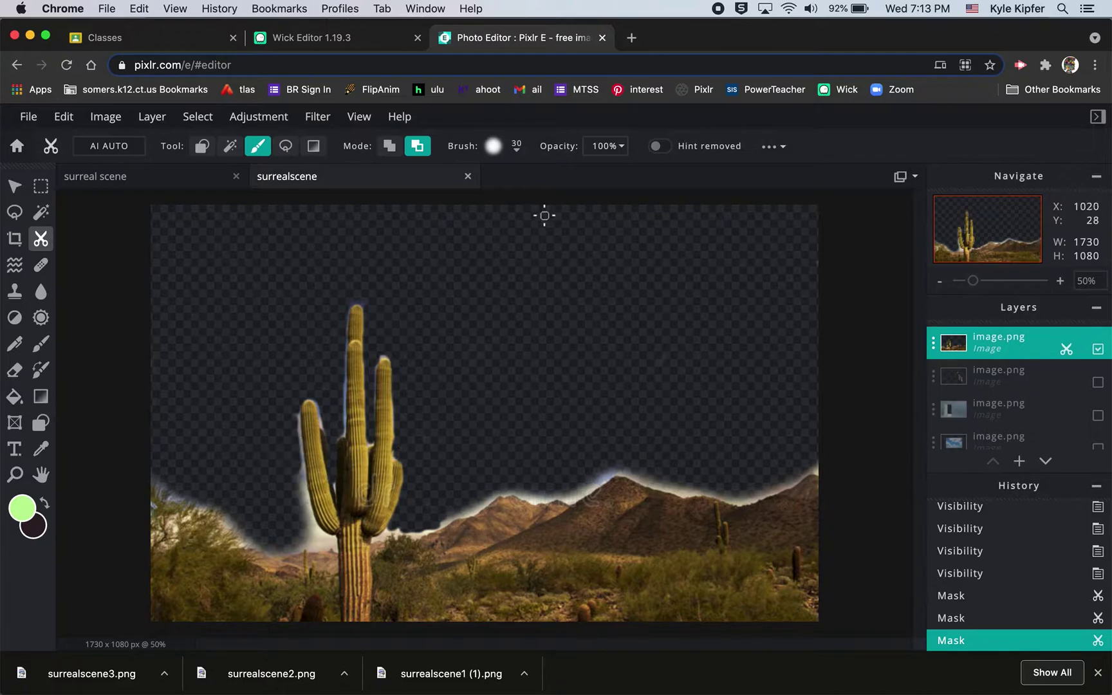
Save the desert image as a PNG named surrealscene4 and close the download confirmation
{"action": "left_click", "coordinate": [26, 117]}
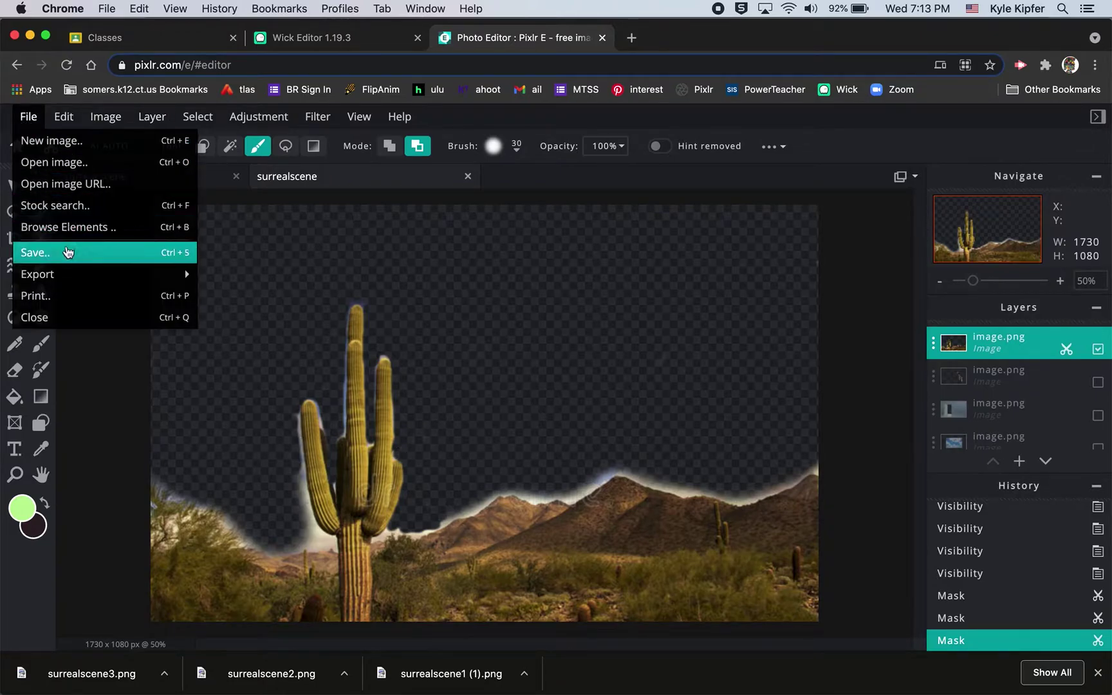
{"action": "left_click", "coordinate": [66, 252]}
{"action": "left_click", "coordinate": [629, 314]}
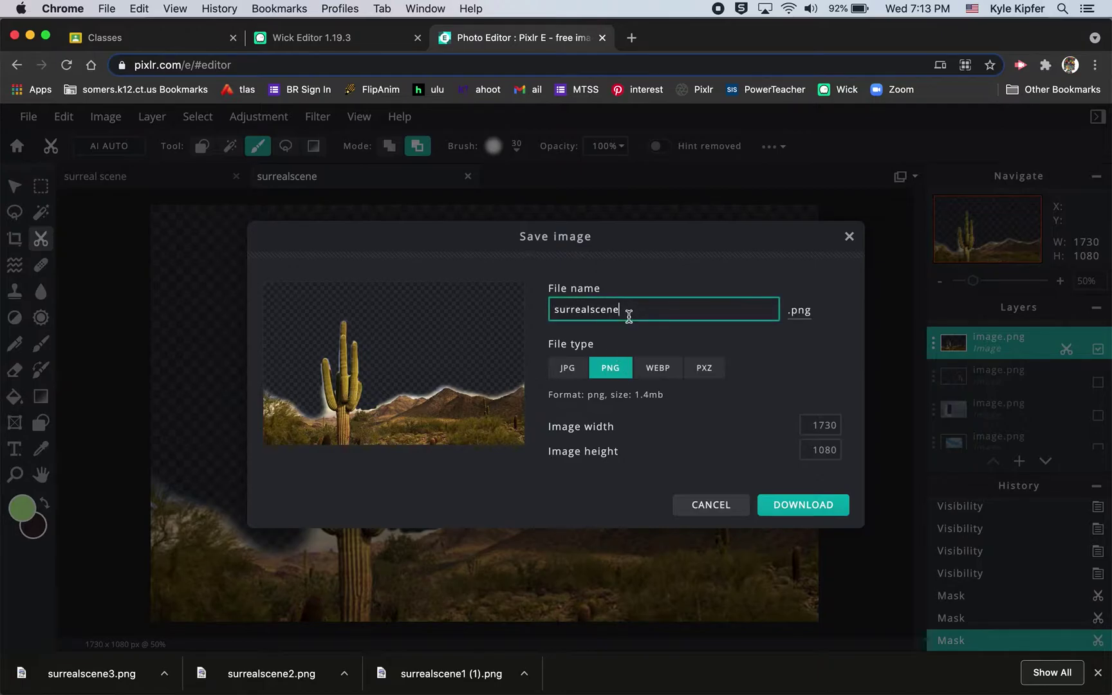
{"action": "left_click", "coordinate": [792, 505]}
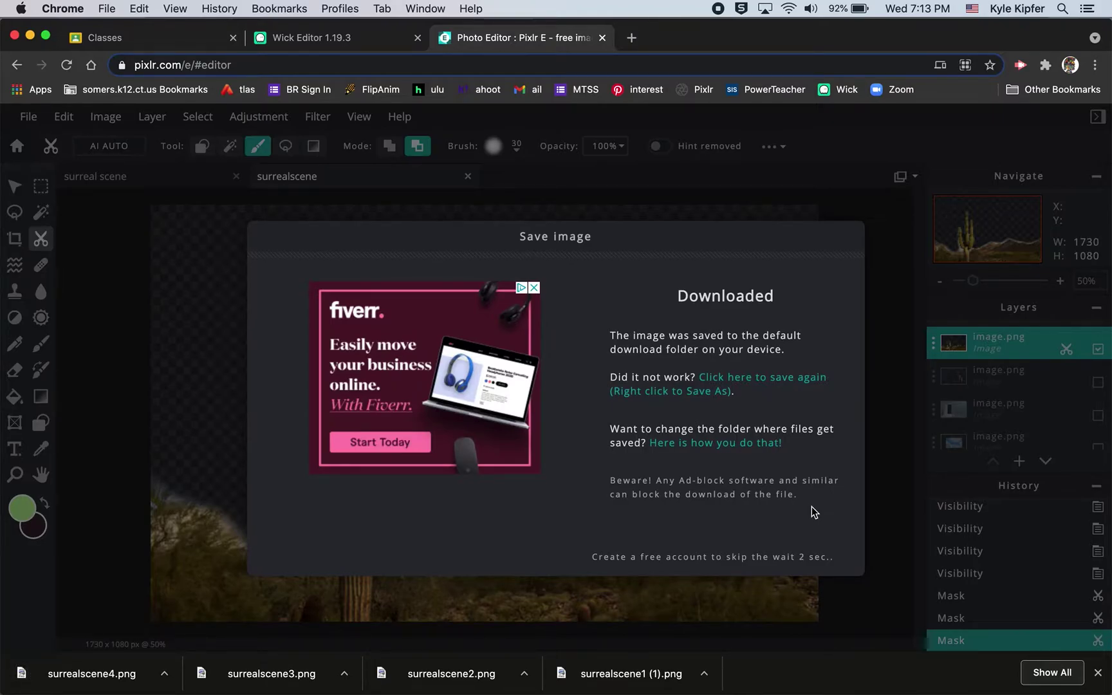
{"action": "left_click", "coordinate": [824, 555]}
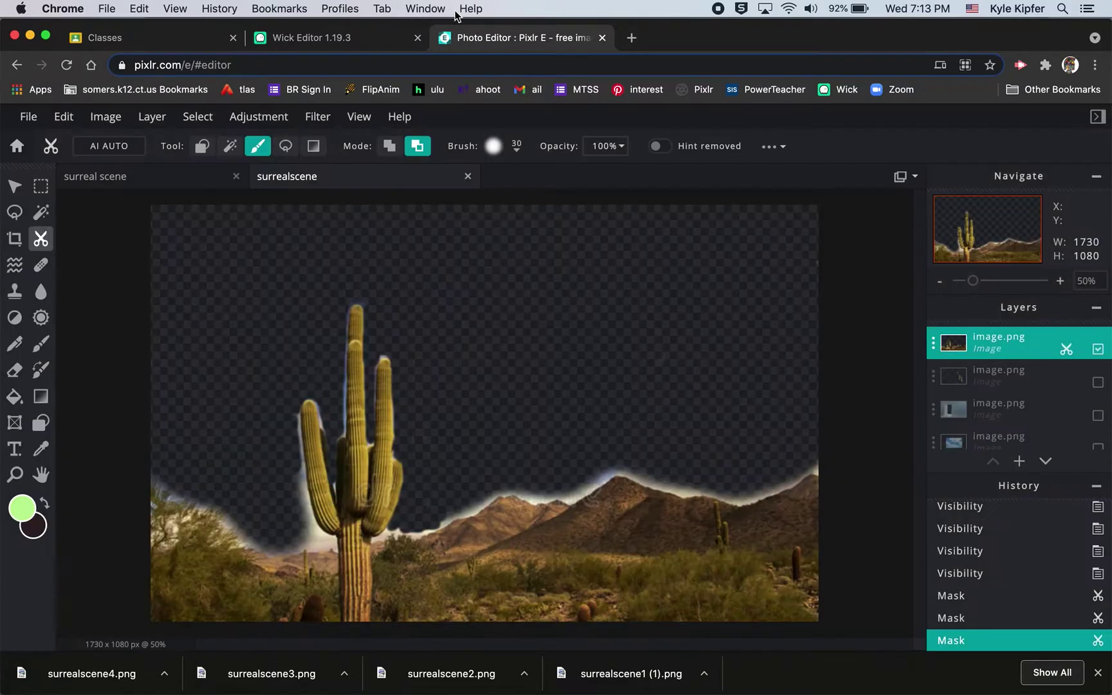
Switch to Wick Editor and create a new blank project in place of the open one
{"action": "left_click", "coordinate": [344, 38]}
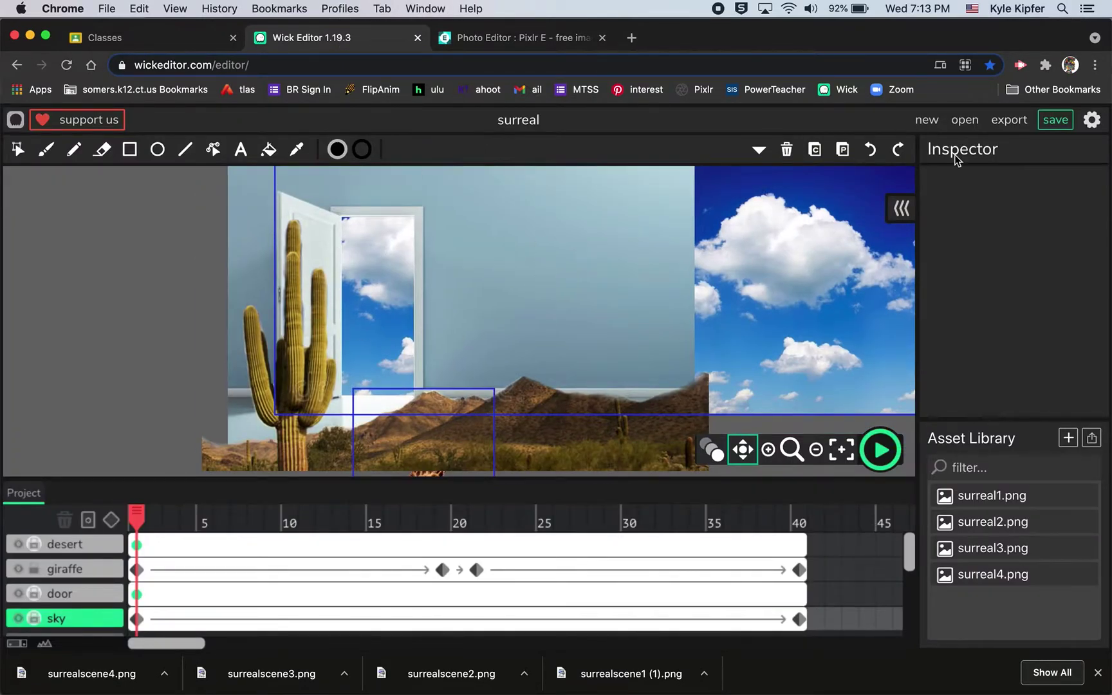
{"action": "left_click", "coordinate": [937, 121]}
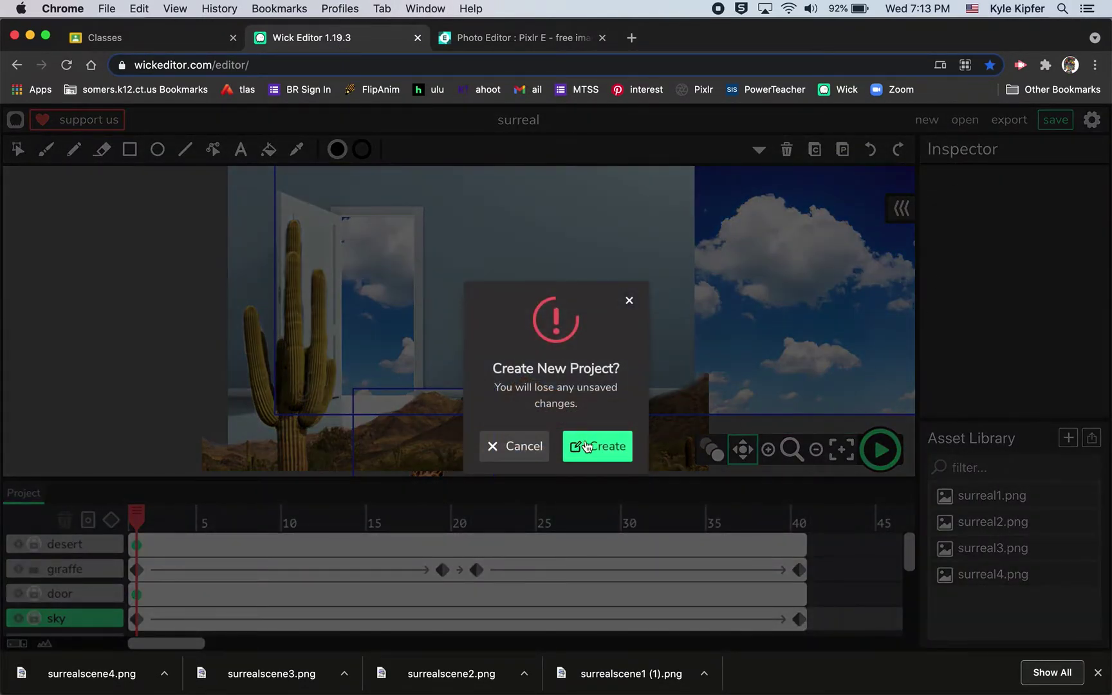
{"action": "left_click", "coordinate": [597, 450]}
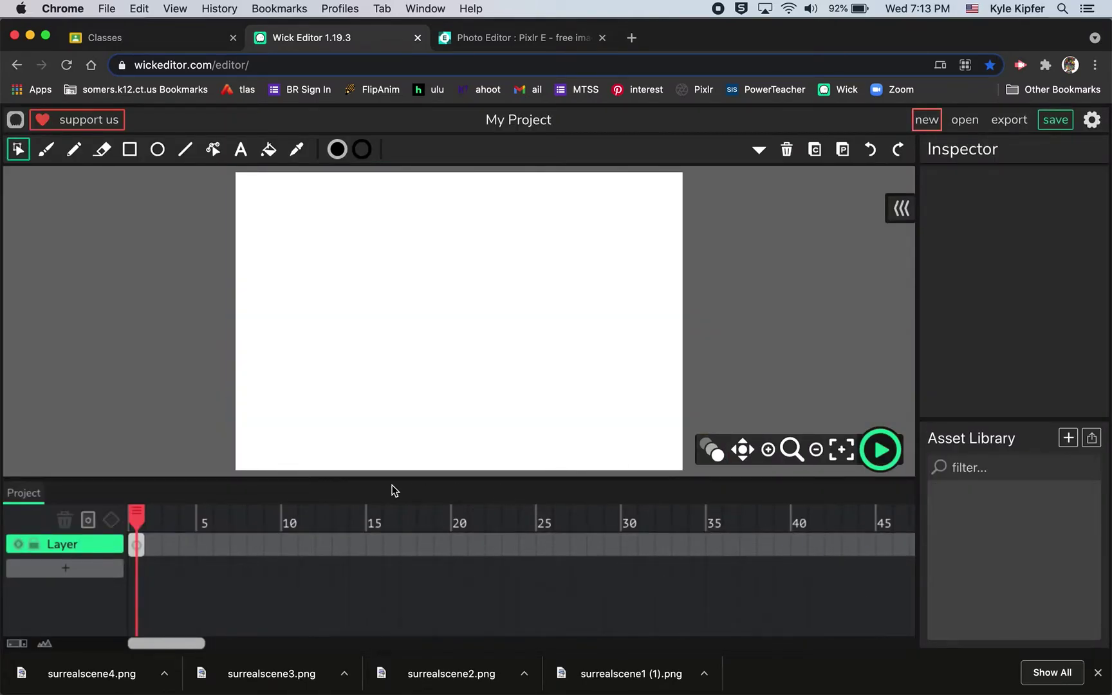
Enlarge the canvas area above the timeline and add three more layers to the project
{"action": "left_click_drag", "start_coordinate": [107, 478], "coordinate": [108, 515]}
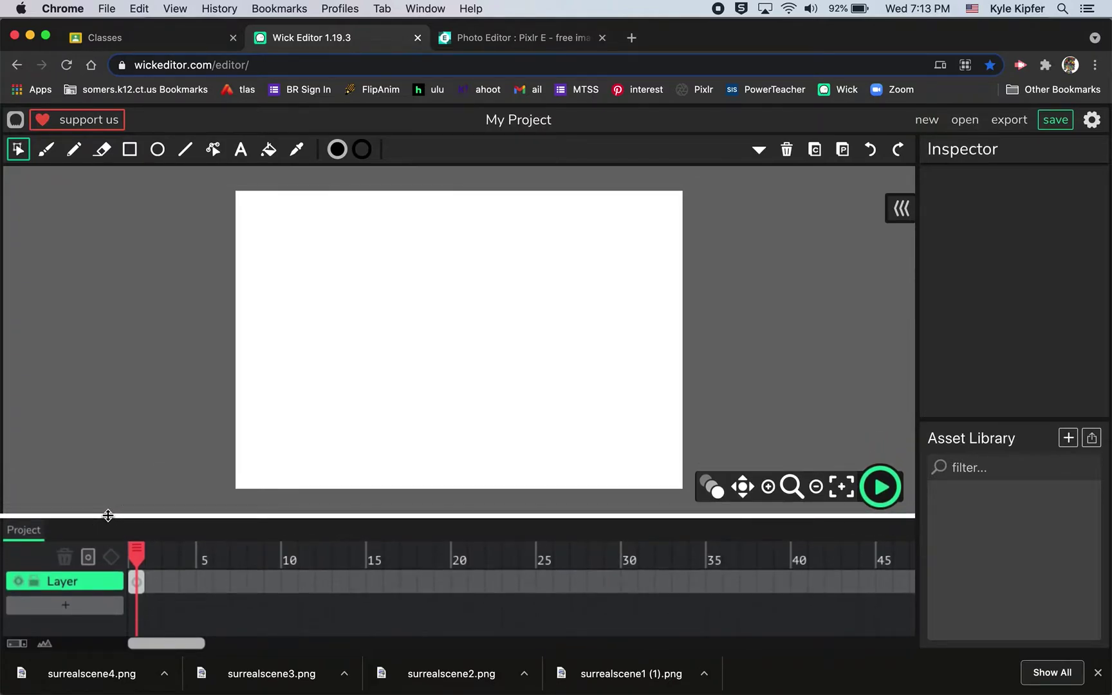
{"action": "left_click", "coordinate": [73, 608]}
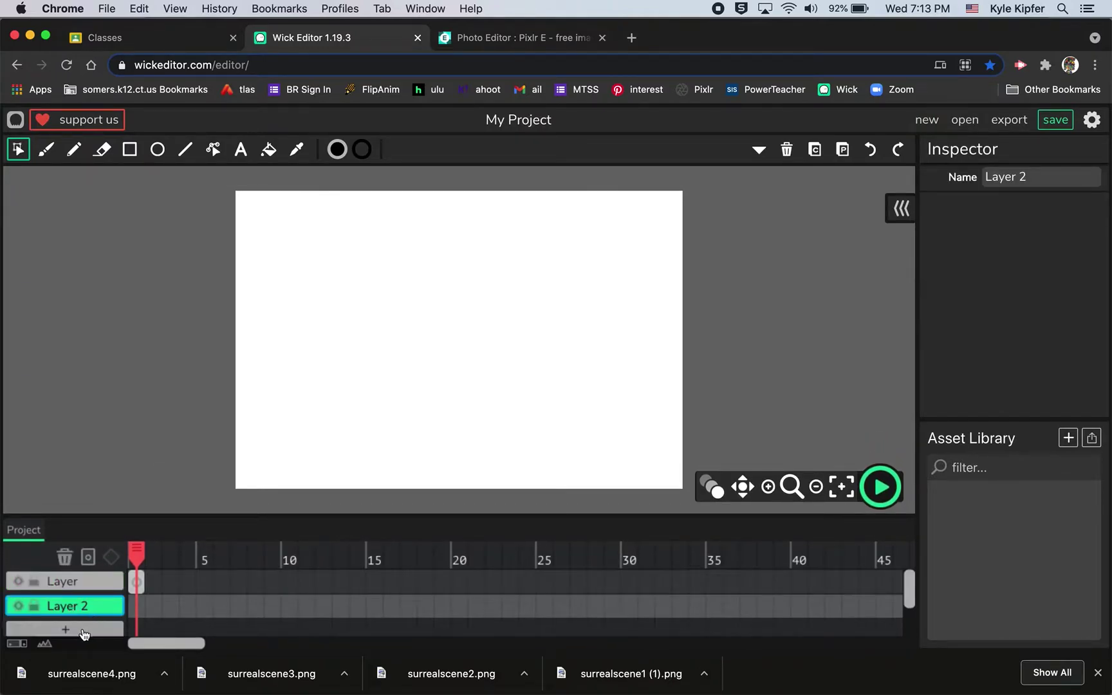
{"action": "left_click", "coordinate": [78, 629]}
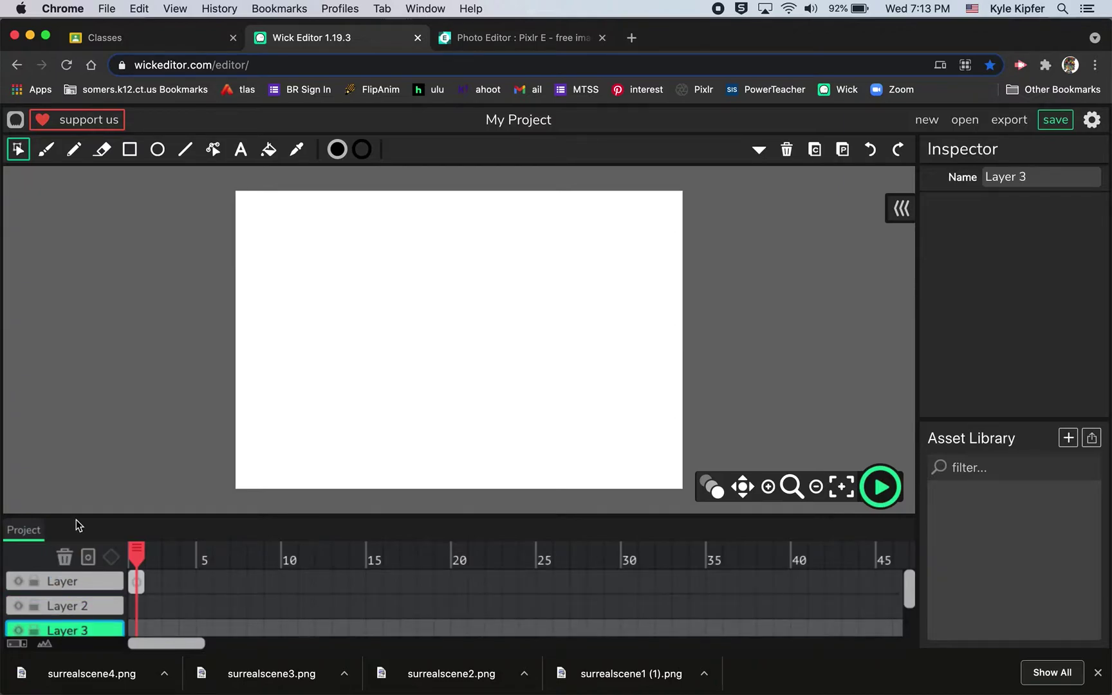
{"action": "scroll", "coordinate": [80, 596], "scroll_direction": "down", "scroll_amount": 1}
{"action": "left_click", "coordinate": [78, 605]}
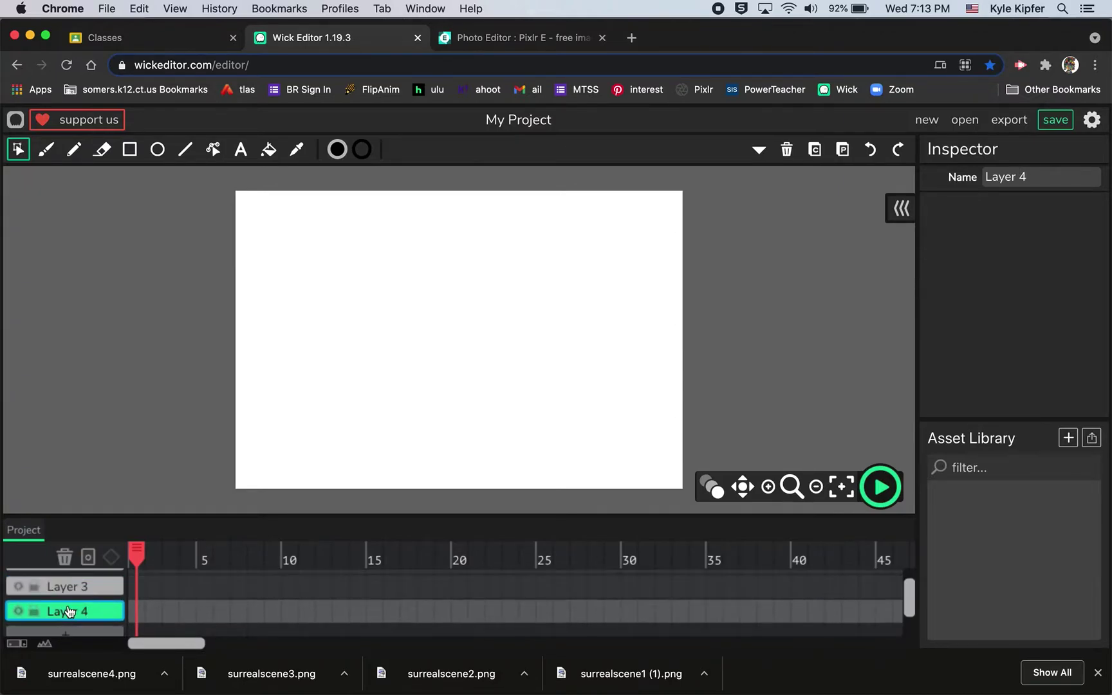
{"action": "scroll", "coordinate": [90, 605], "scroll_direction": "up", "scroll_amount": 3}
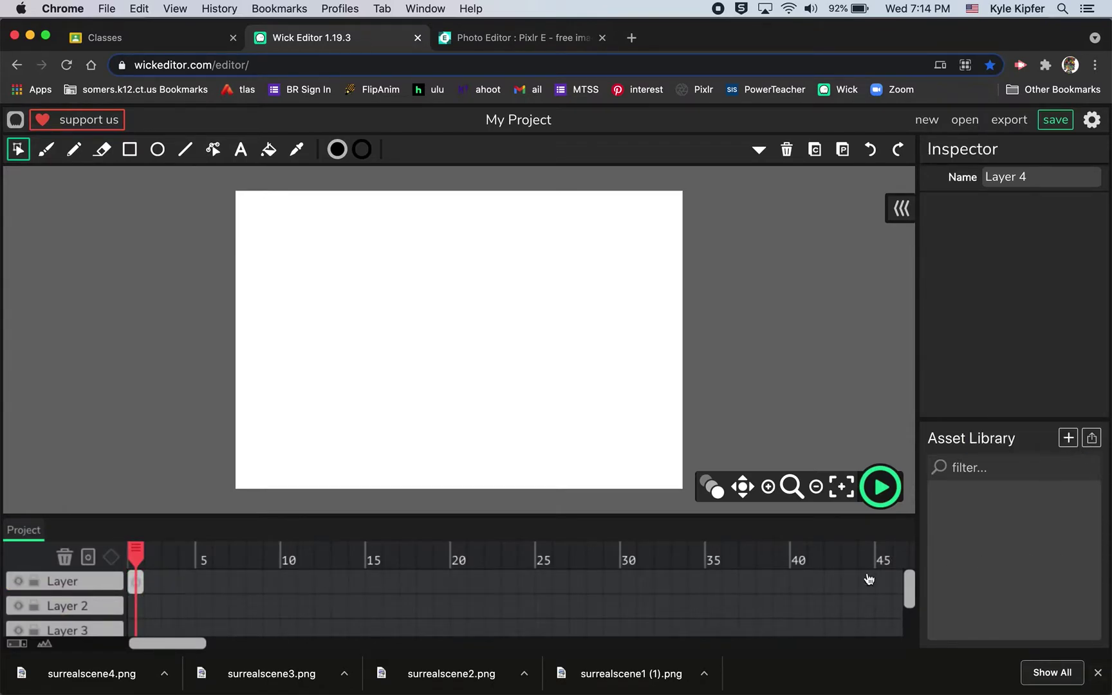
Upload the sky image surrealscene1 (1).png from Downloads into the asset library
{"action": "left_click_drag", "start_coordinate": [642, 684], "coordinate": [1054, 534]}
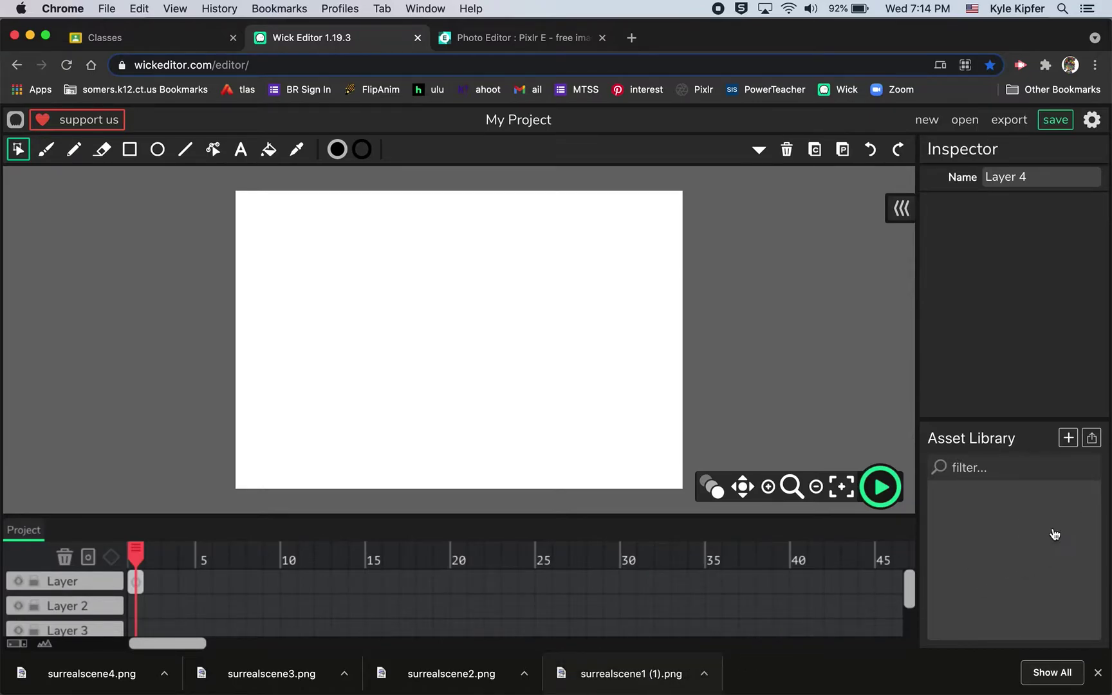
{"action": "left_click", "coordinate": [1093, 438]}
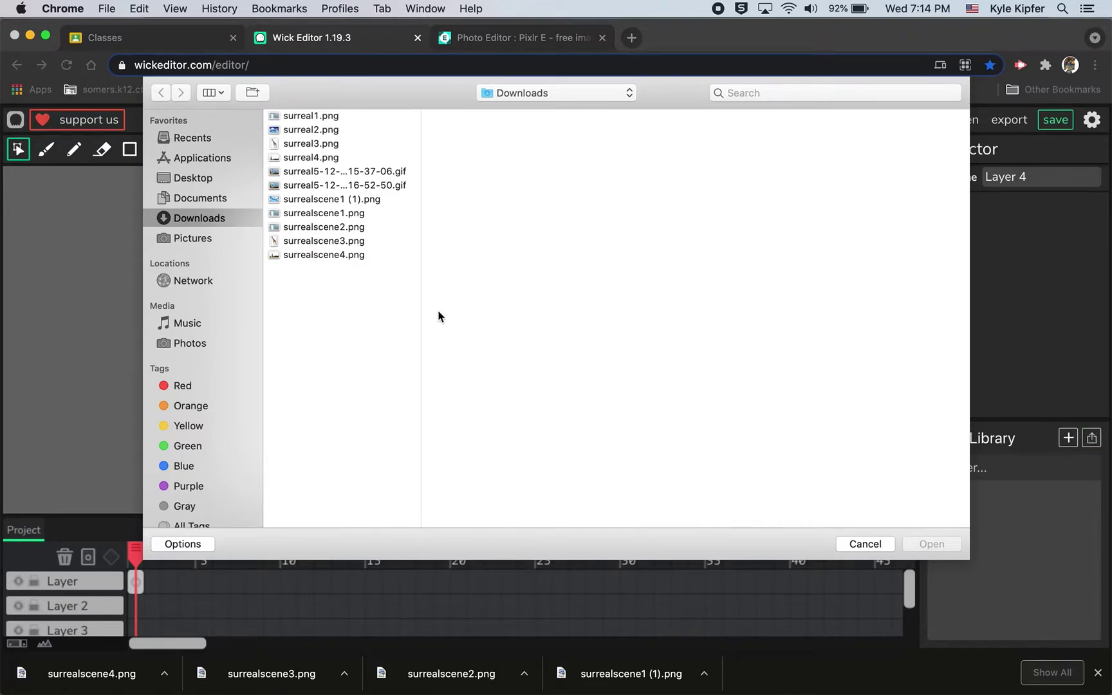
{"action": "left_click", "coordinate": [320, 201]}
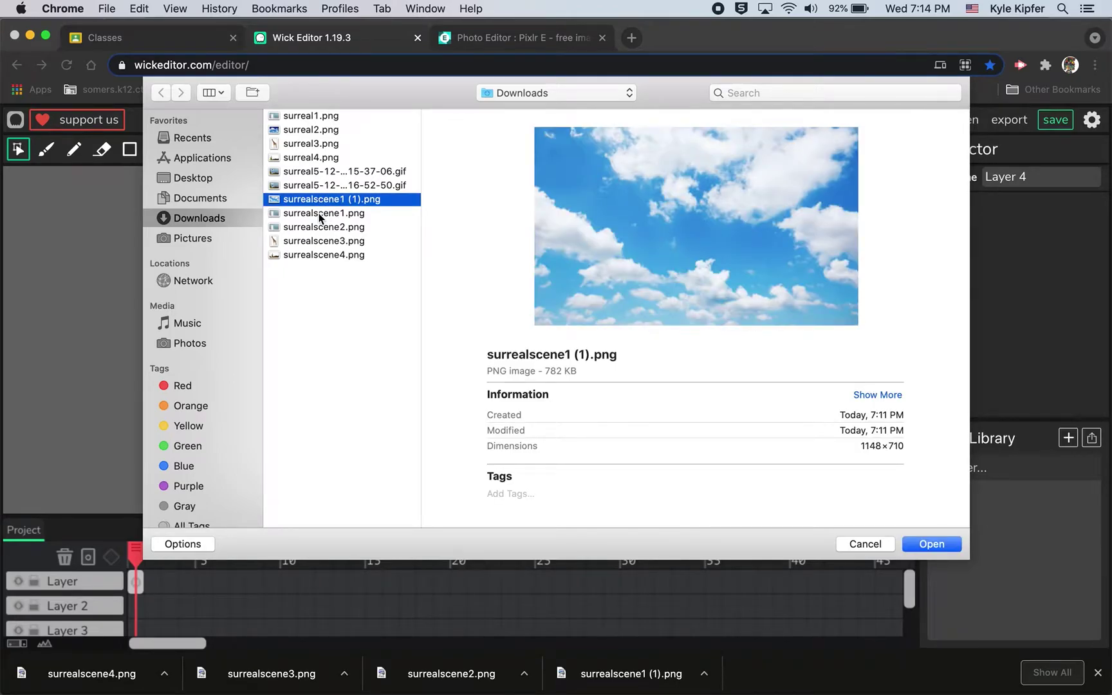
{"action": "left_click", "coordinate": [320, 215]}
{"action": "left_click", "coordinate": [320, 228]}
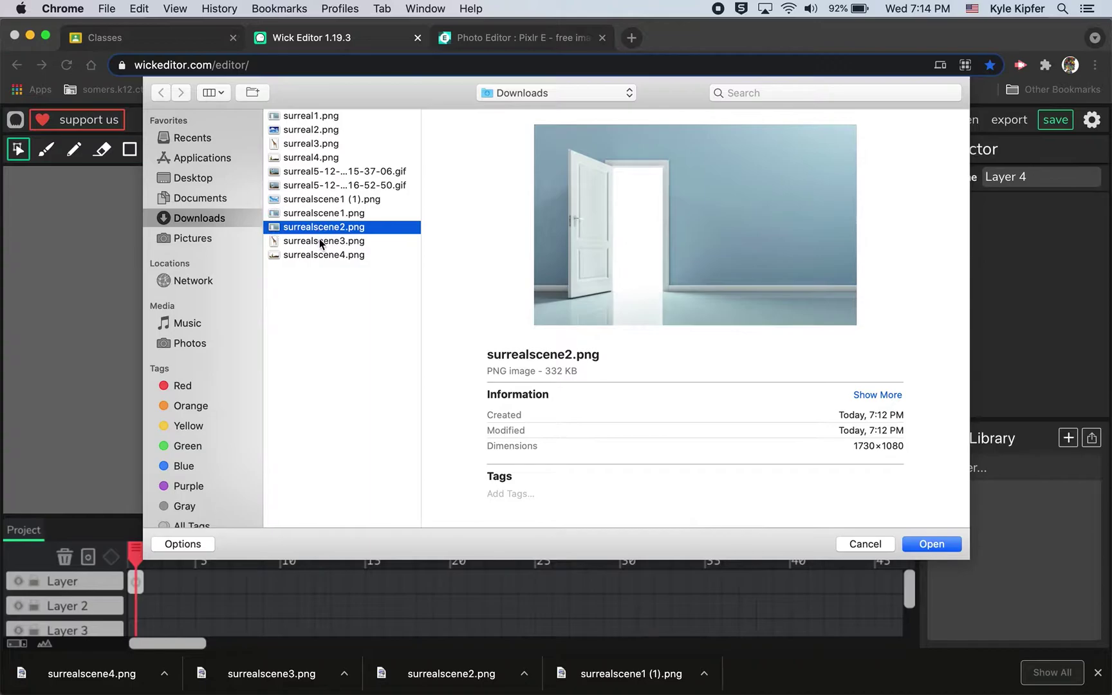
{"action": "left_click", "coordinate": [322, 241]}
{"action": "left_click", "coordinate": [324, 200]}
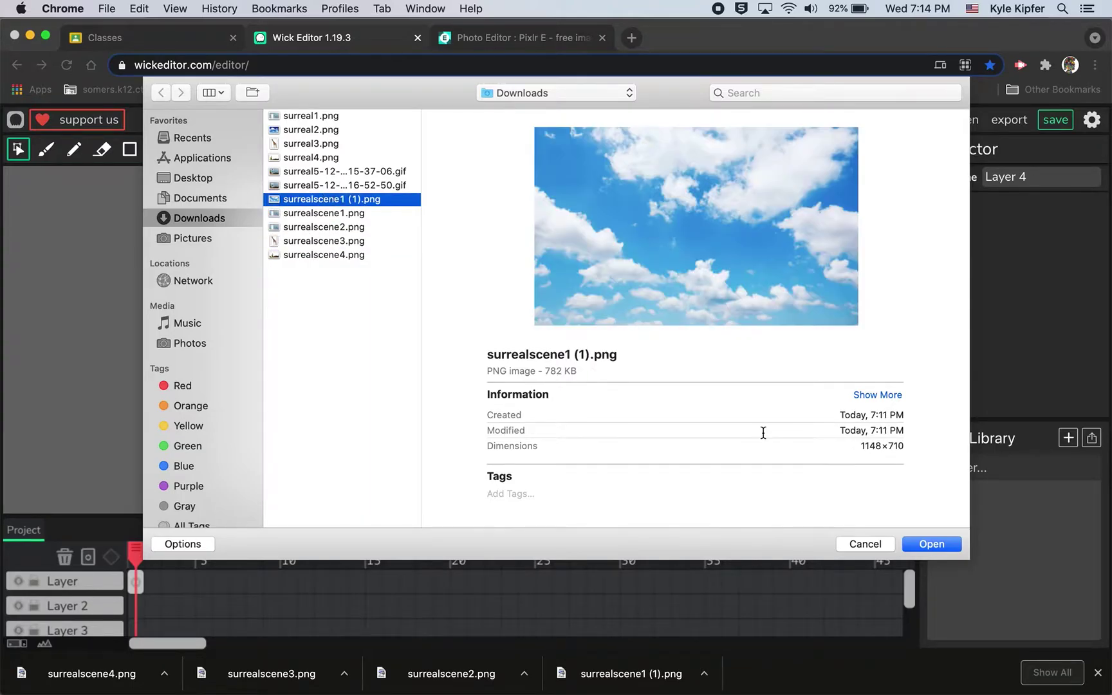
{"action": "left_click", "coordinate": [932, 544]}
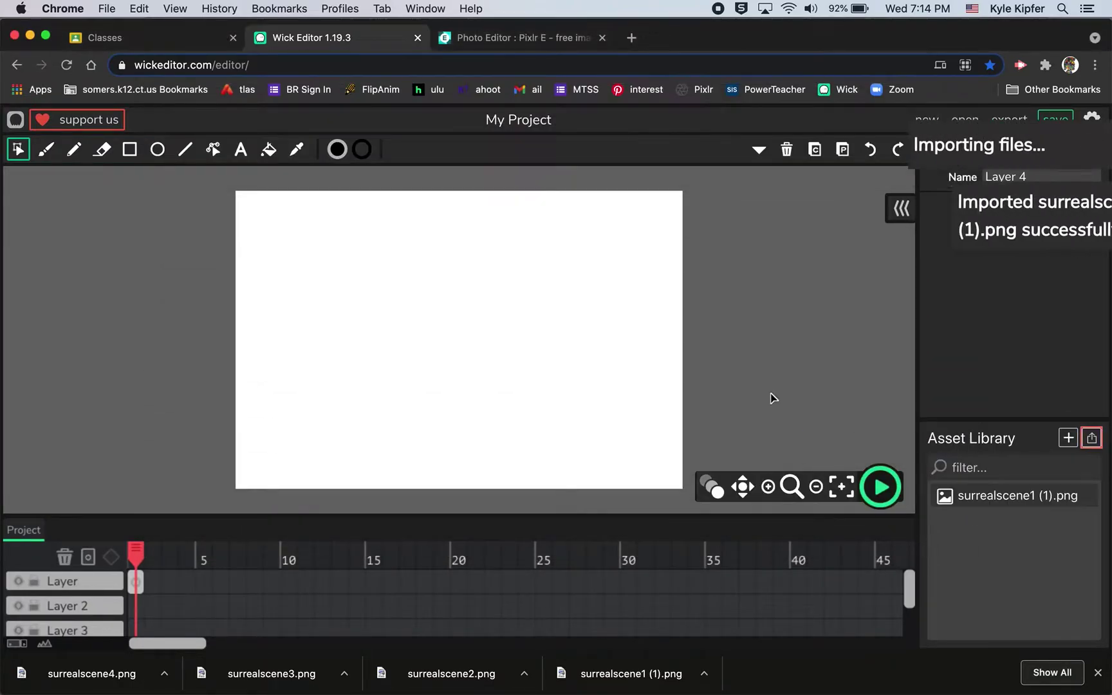
Upload surrealscene2.png, surrealscene3.png and surrealscene4.png from Downloads into the asset library
{"action": "left_click", "coordinate": [1091, 438]}
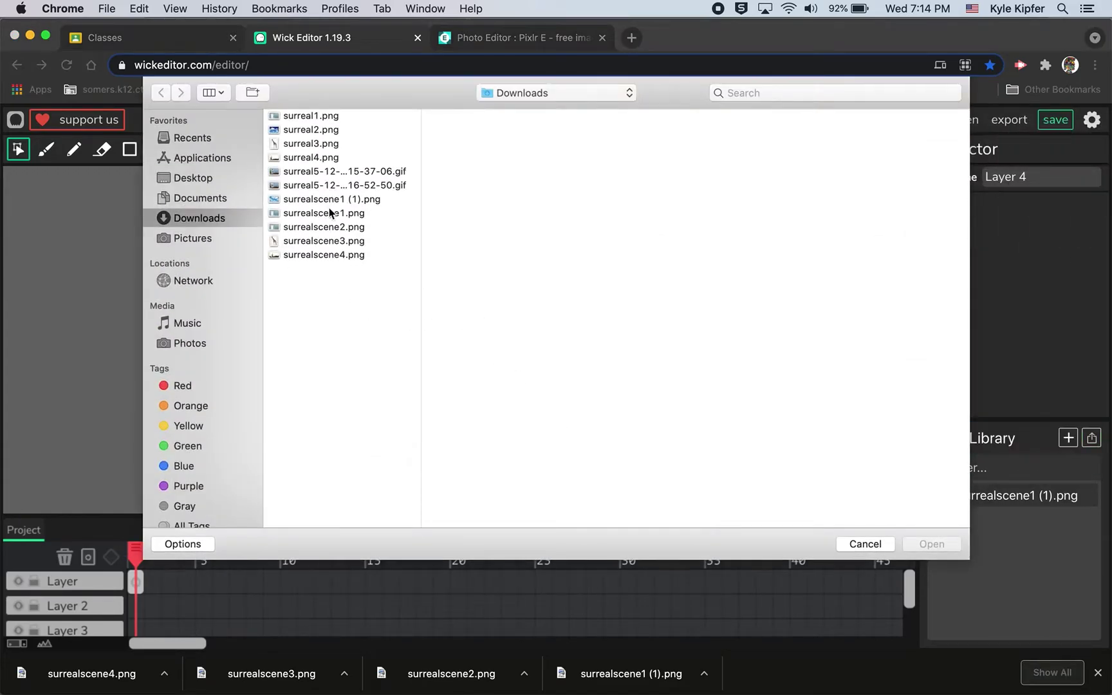
{"action": "left_click", "coordinate": [323, 227]}
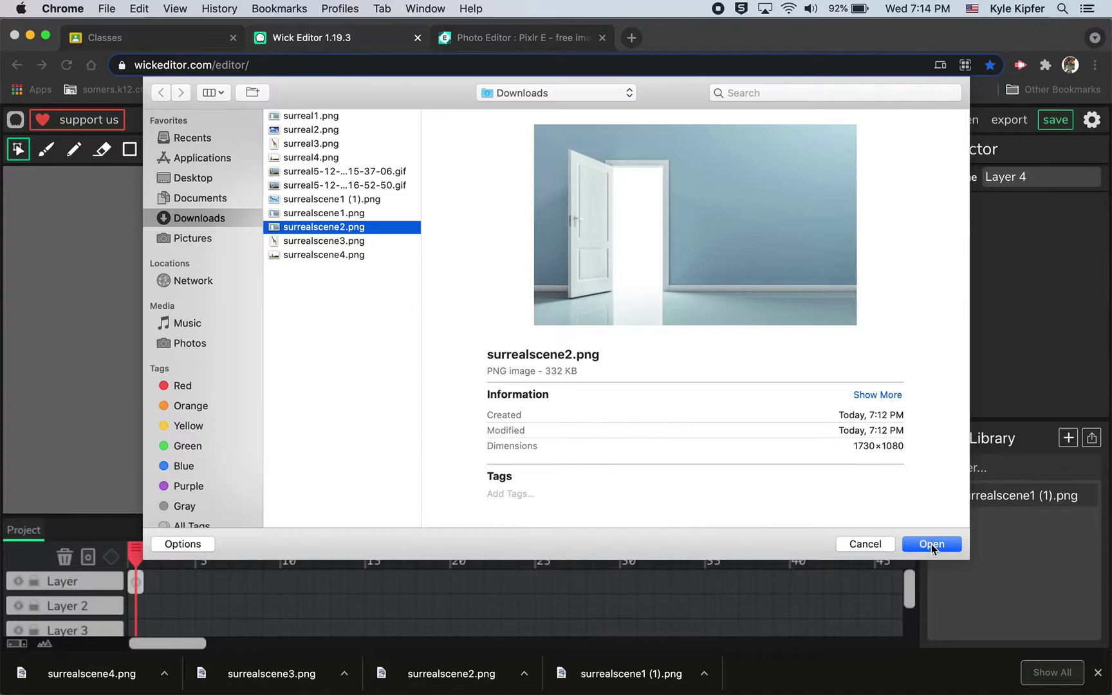
{"action": "left_click", "coordinate": [932, 545]}
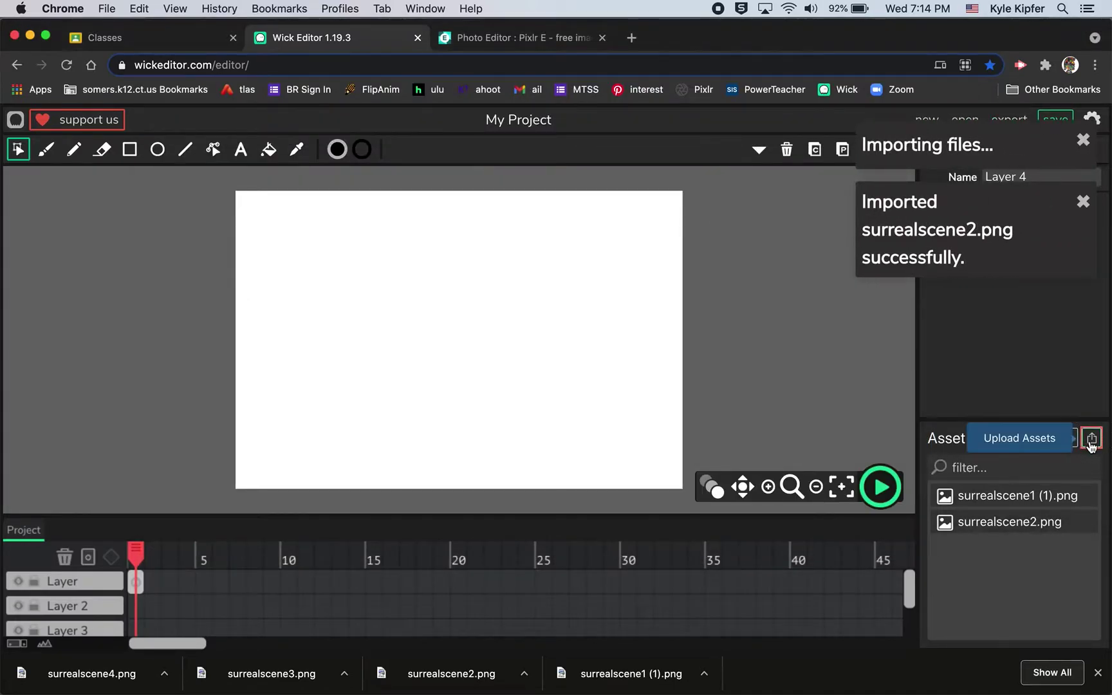
{"action": "left_click", "coordinate": [1092, 440]}
{"action": "left_click", "coordinate": [335, 241]}
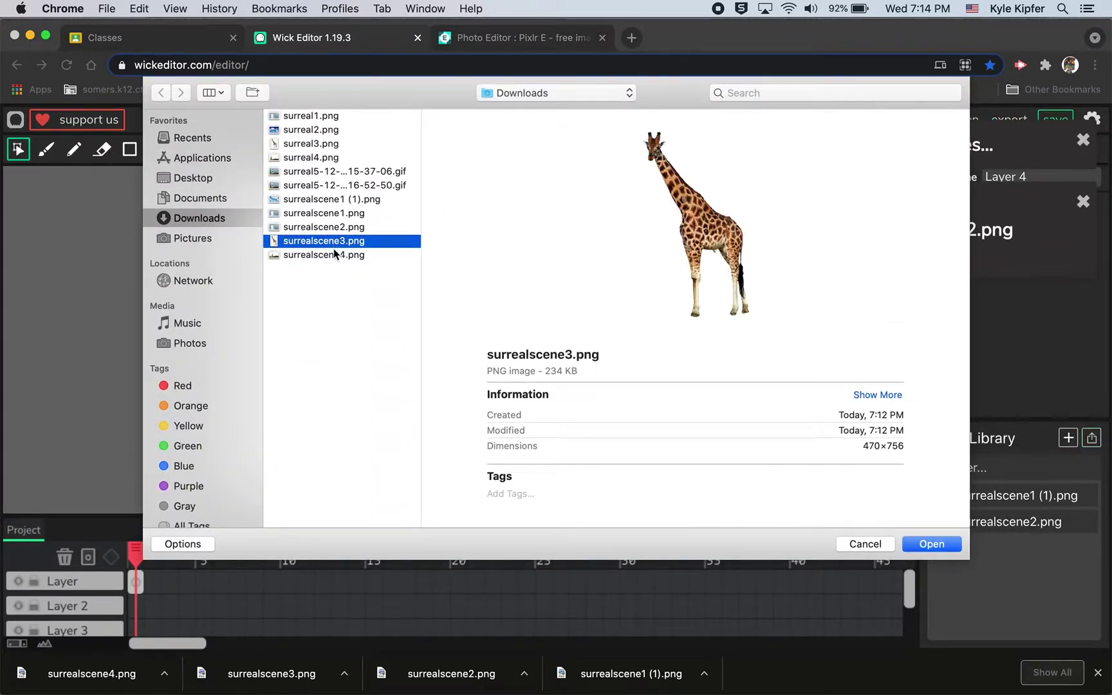
{"action": "left_click", "coordinate": [335, 255], "text": "shift"}
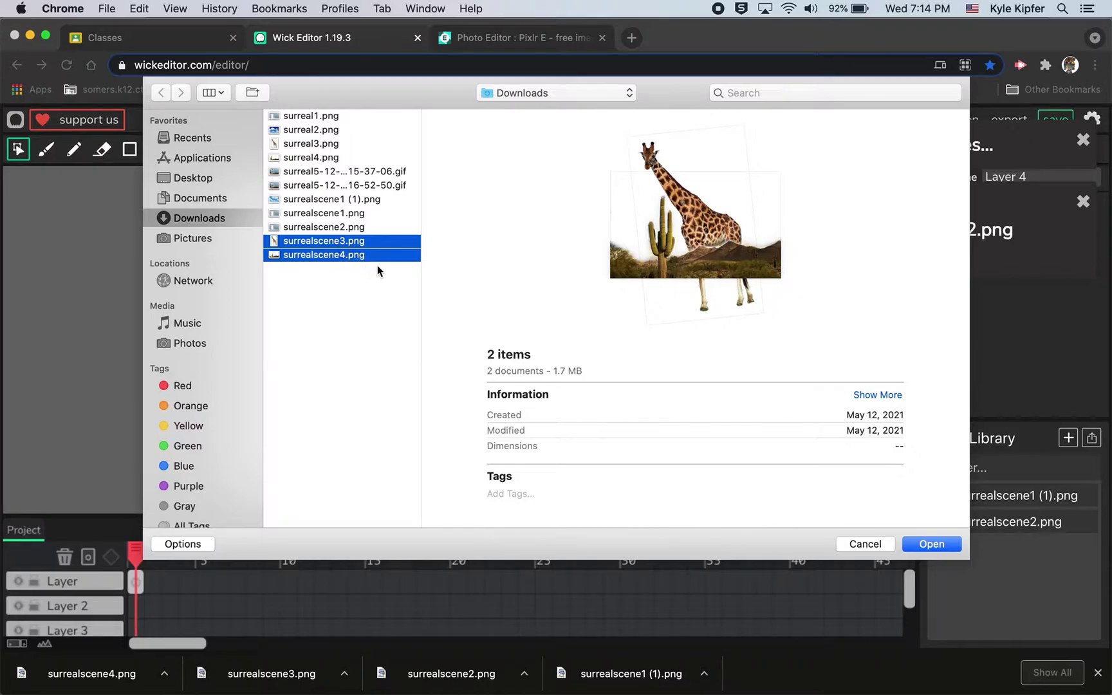
{"action": "left_click", "coordinate": [942, 544]}
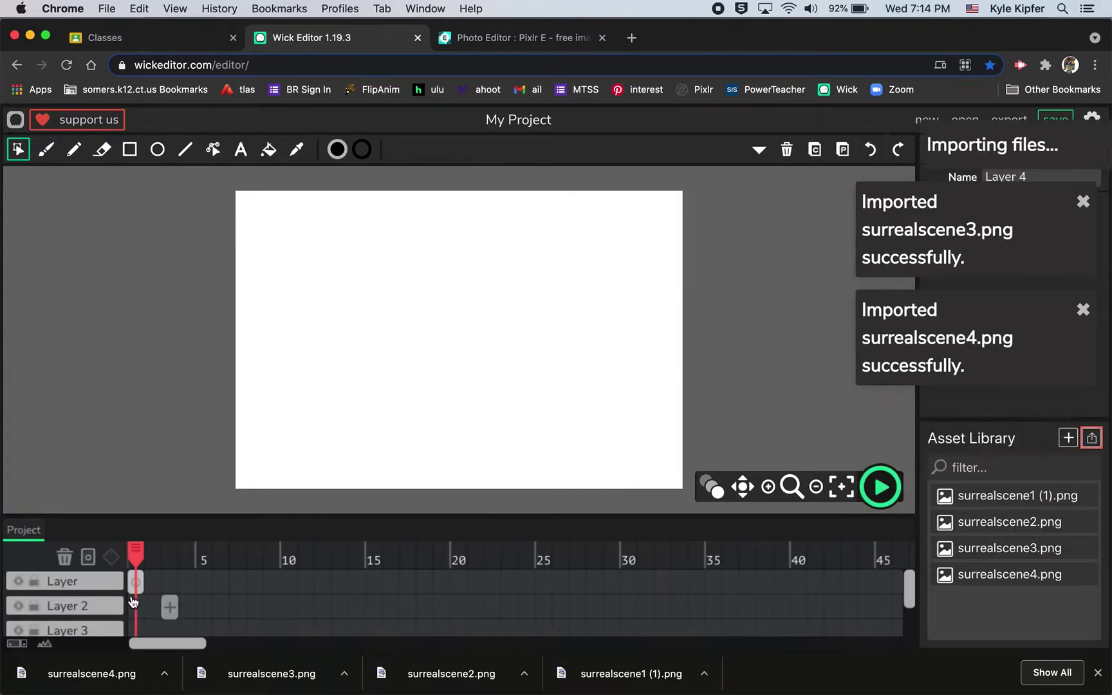
Add a frame at position 1 of the timeline on Layer 2, Layer 3 and Layer 4
{"action": "scroll", "coordinate": [135, 599], "scroll_direction": "down", "scroll_amount": 1}
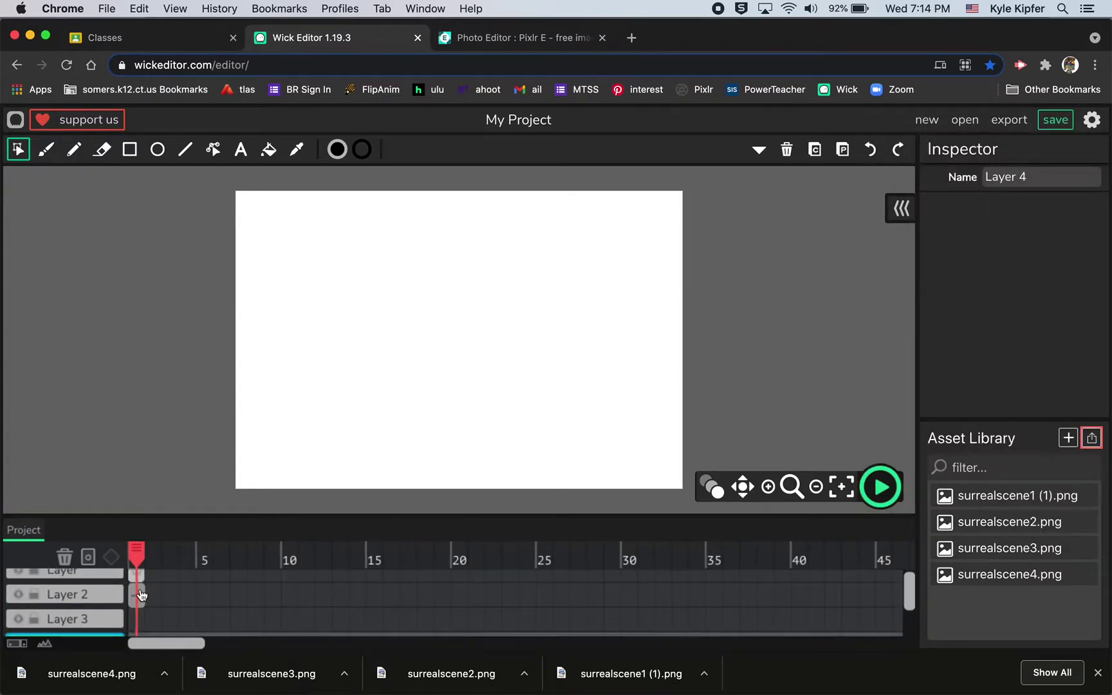
{"action": "left_click", "coordinate": [140, 595]}
{"action": "left_click", "coordinate": [137, 610], "text": "shift"}
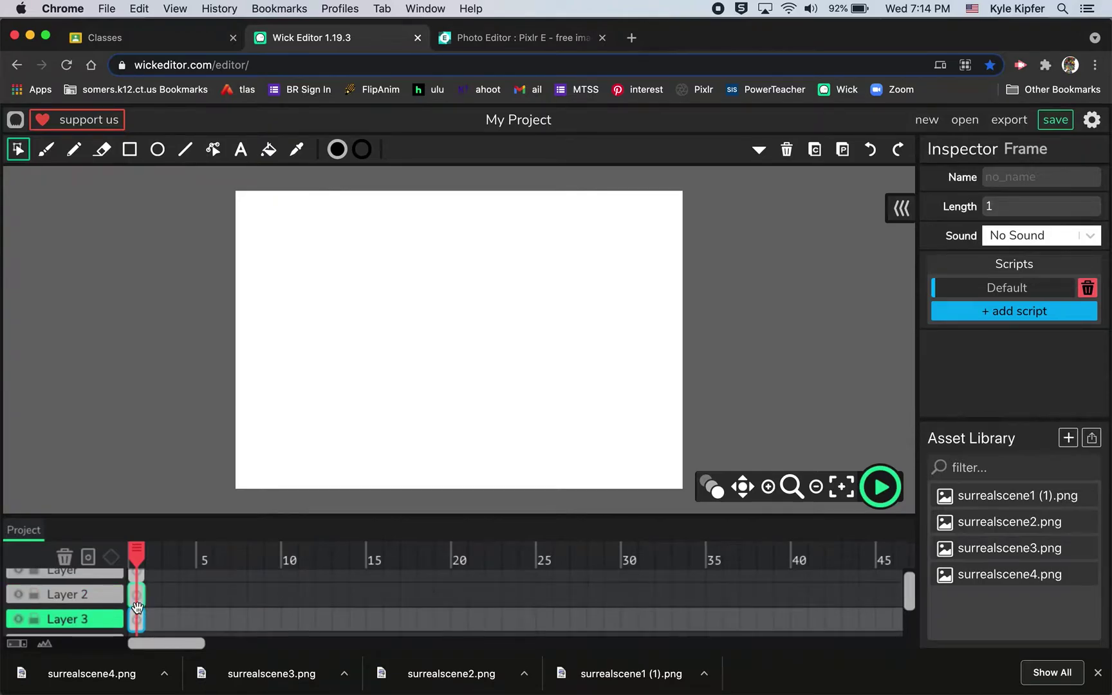
{"action": "scroll", "coordinate": [137, 608], "scroll_direction": "down", "scroll_amount": 2}
{"action": "left_click", "coordinate": [136, 614]}
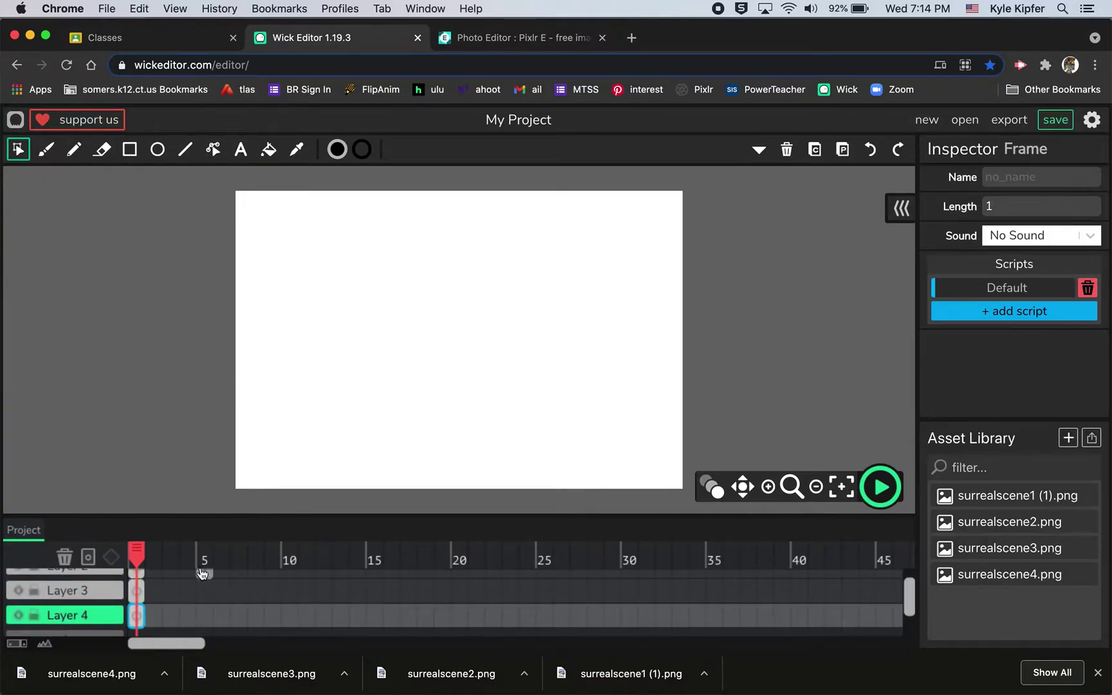
{"action": "scroll", "coordinate": [149, 611], "scroll_direction": "up", "scroll_amount": 3}
Rename Layer 4 as sky
{"action": "scroll", "coordinate": [133, 605], "scroll_direction": "down", "scroll_amount": 3}
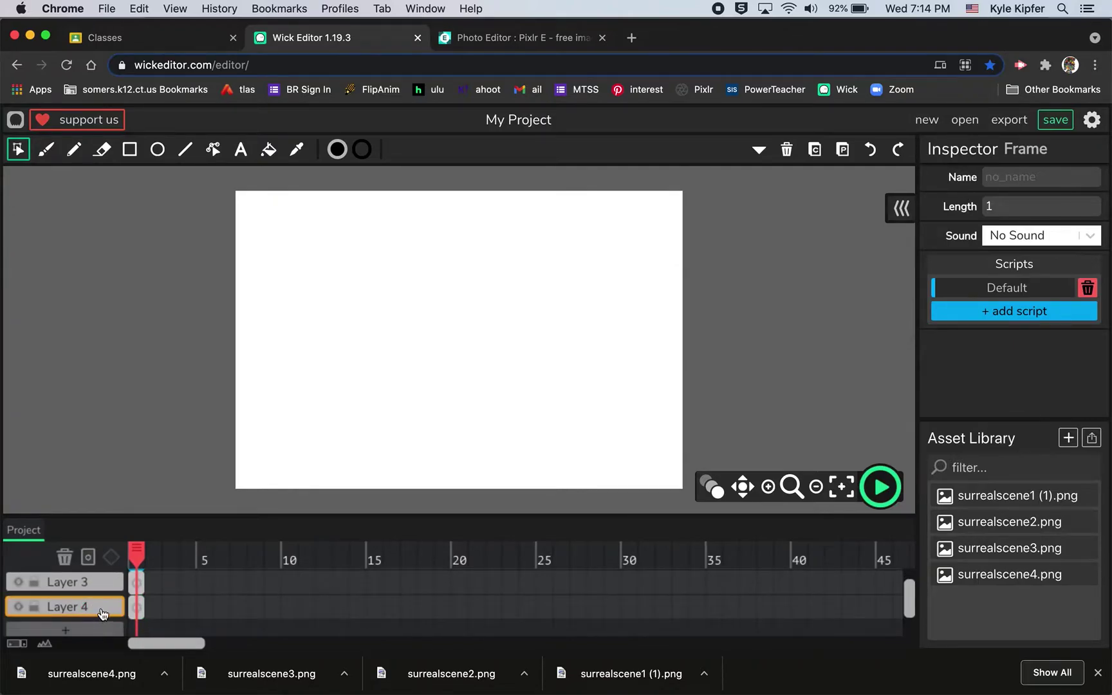
{"action": "left_click", "coordinate": [102, 613]}
{"action": "left_click", "coordinate": [1041, 183]}
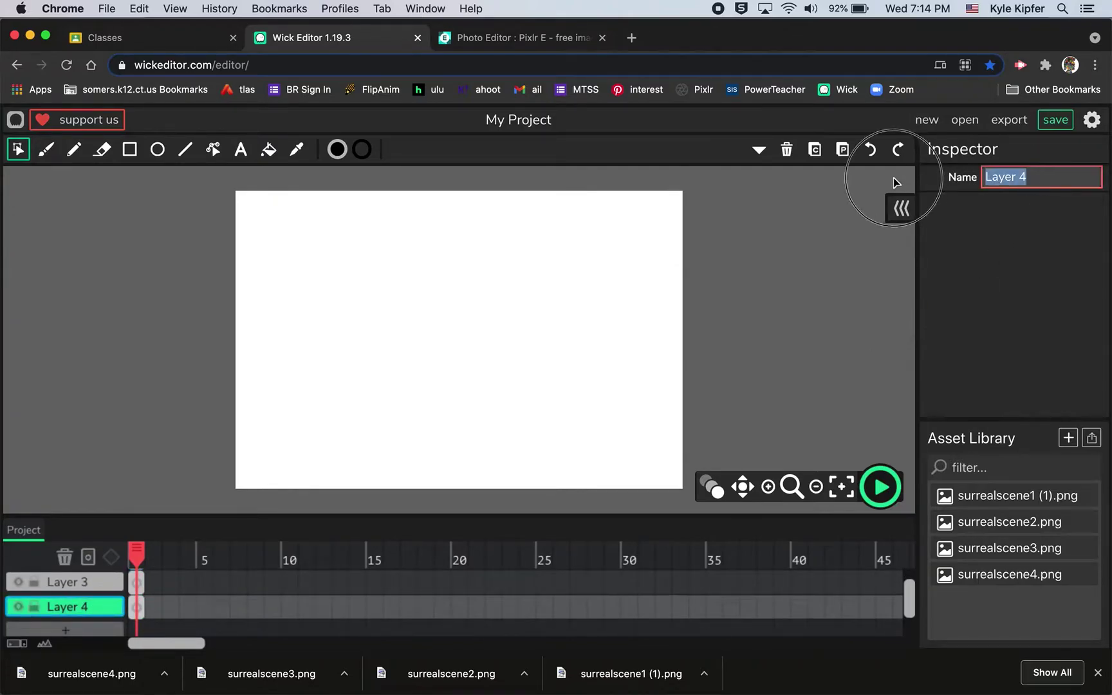
{"action": "type", "text": "sky"}
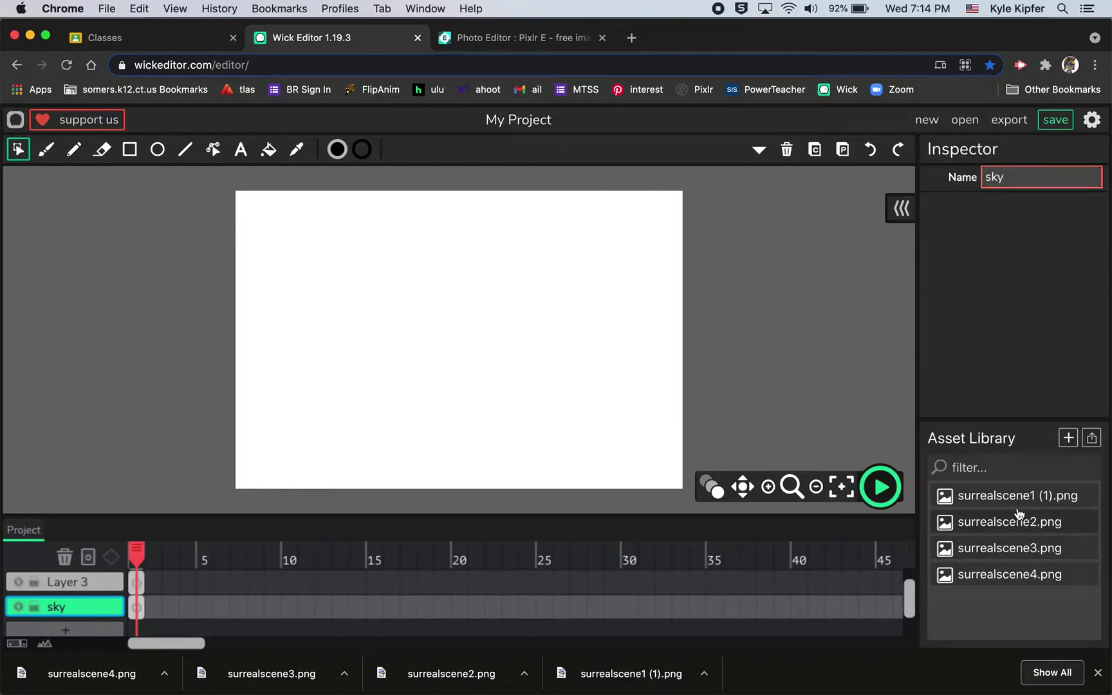
Place surrealscene1 (1).png on the sky layer and shrink it to about 471 by 291, centred horizontally in the upper canvas
{"action": "left_click_drag", "start_coordinate": [1021, 497], "coordinate": [481, 350]}
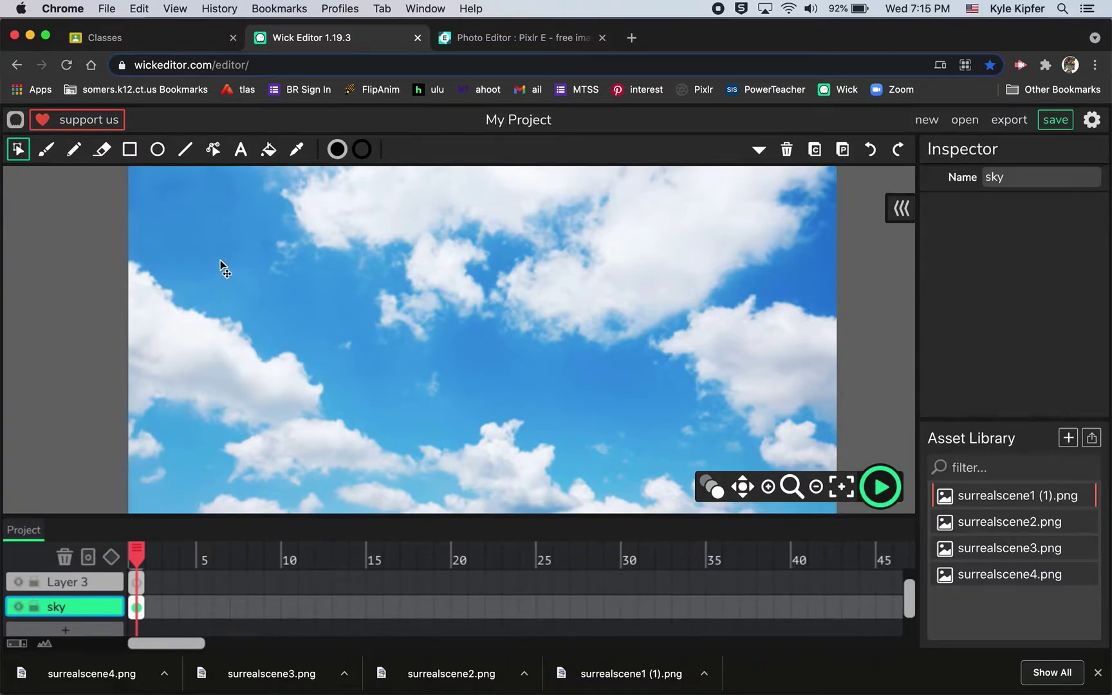
{"action": "left_click_drag", "start_coordinate": [220, 260], "coordinate": [237, 283]}
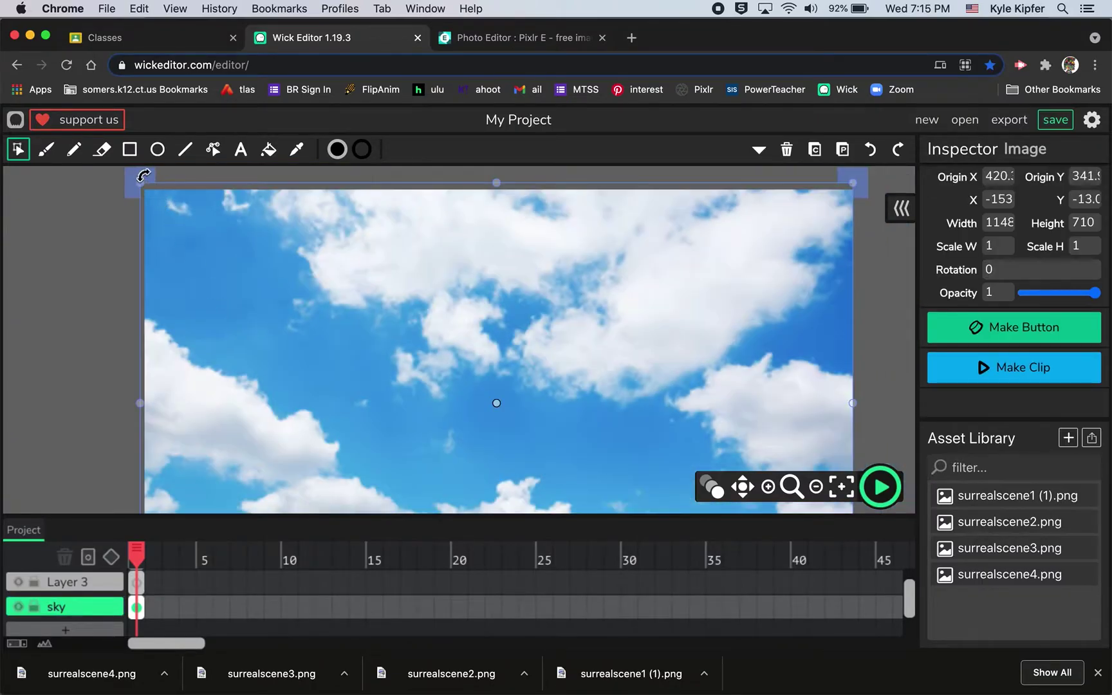
{"action": "left_click_drag", "start_coordinate": [141, 184], "coordinate": [288, 241]}
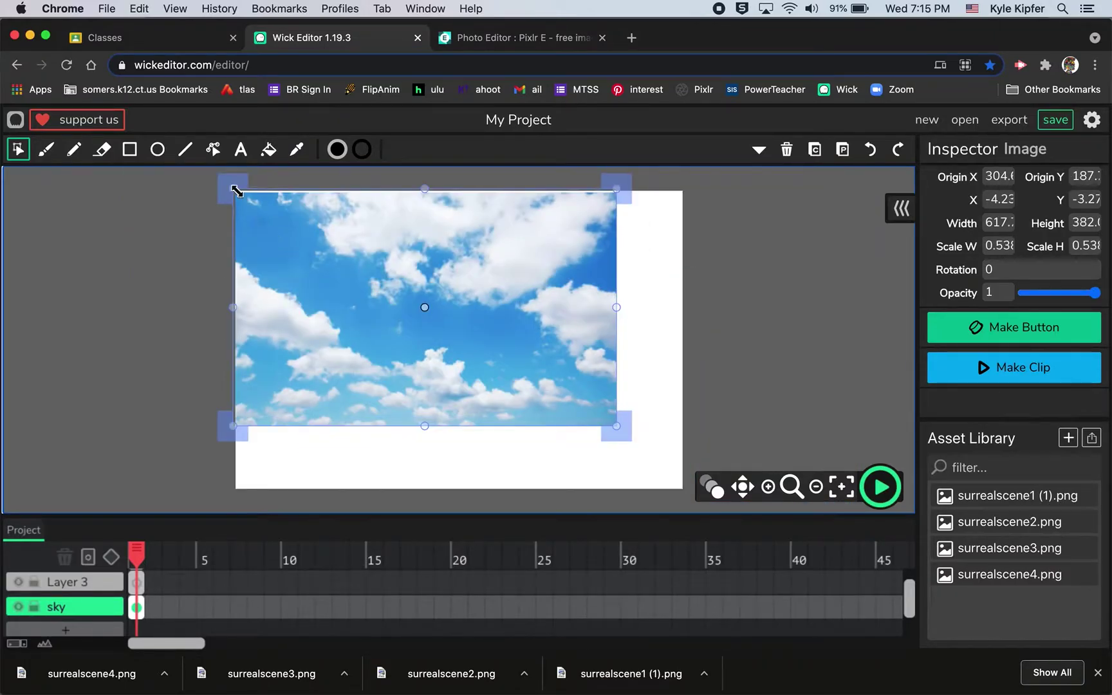
{"action": "left_click_drag", "start_coordinate": [248, 195], "coordinate": [281, 213]}
{"action": "left_click_drag", "start_coordinate": [352, 298], "coordinate": [389, 295]}
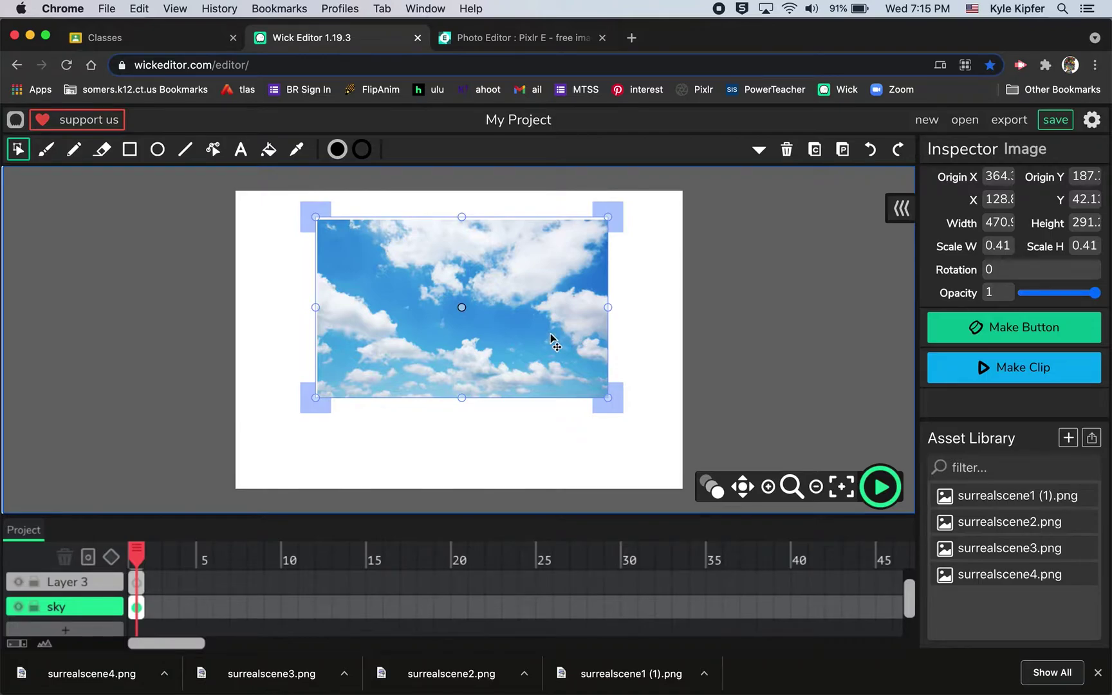
Duplicate the sky image and place the copy directly against the original's right edge
{"action": "left_click", "coordinate": [677, 336]}
{"action": "left_click", "coordinate": [491, 338]}
{"action": "key", "text": "super+d"}
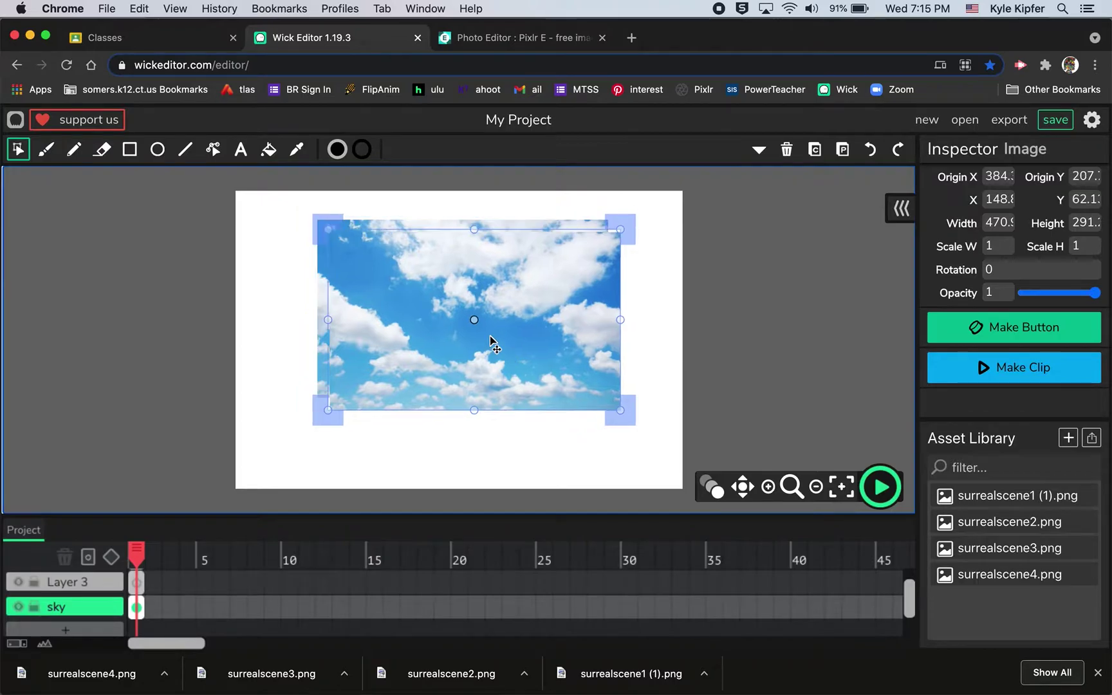
{"action": "left_click_drag", "start_coordinate": [418, 334], "coordinate": [694, 328]}
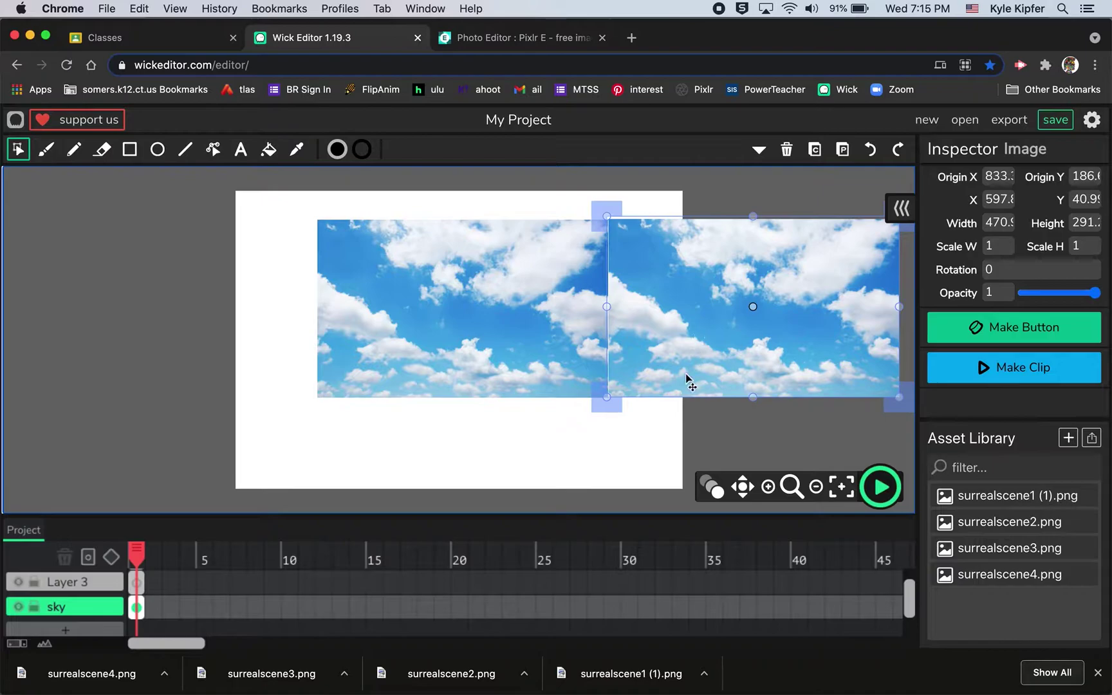
Nudge the sky copy 4 units left and 2 units down in total to line it up with the original
{"action": "key", "text": "Left"}
{"action": "key", "text": "Left"}
{"action": "key", "text": "Left"}
{"action": "key", "text": "Left"}
{"action": "key", "text": "Down"}
{"action": "key", "text": "Down"}
{"action": "key", "text": "Down"}
{"action": "key", "text": "Down"}
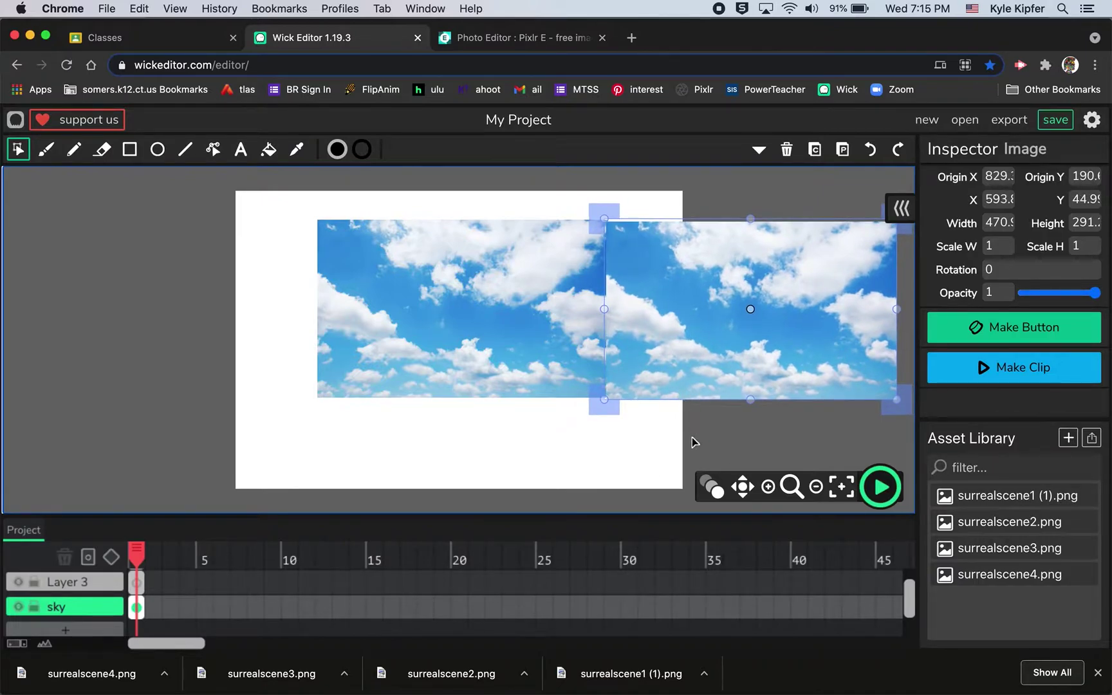
{"action": "left_click", "coordinate": [693, 437]}
{"action": "left_click", "coordinate": [656, 358]}
{"action": "key", "text": "Up"}
{"action": "key", "text": "Up"}
{"action": "left_click", "coordinate": [686, 421]}
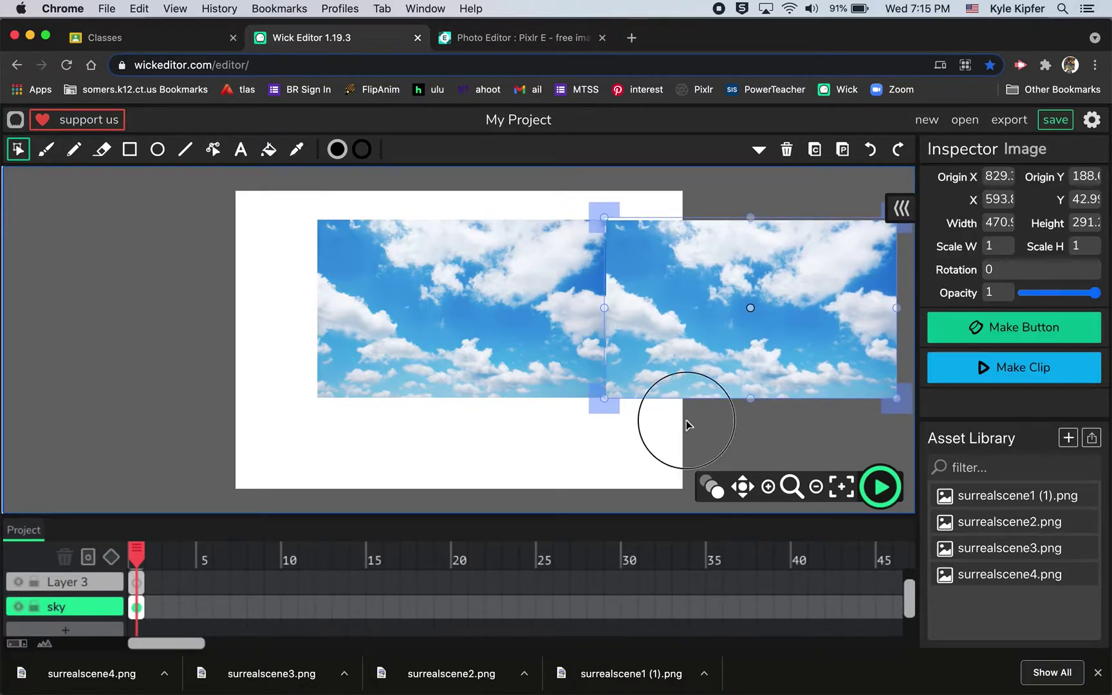
{"action": "left_click", "coordinate": [677, 350]}
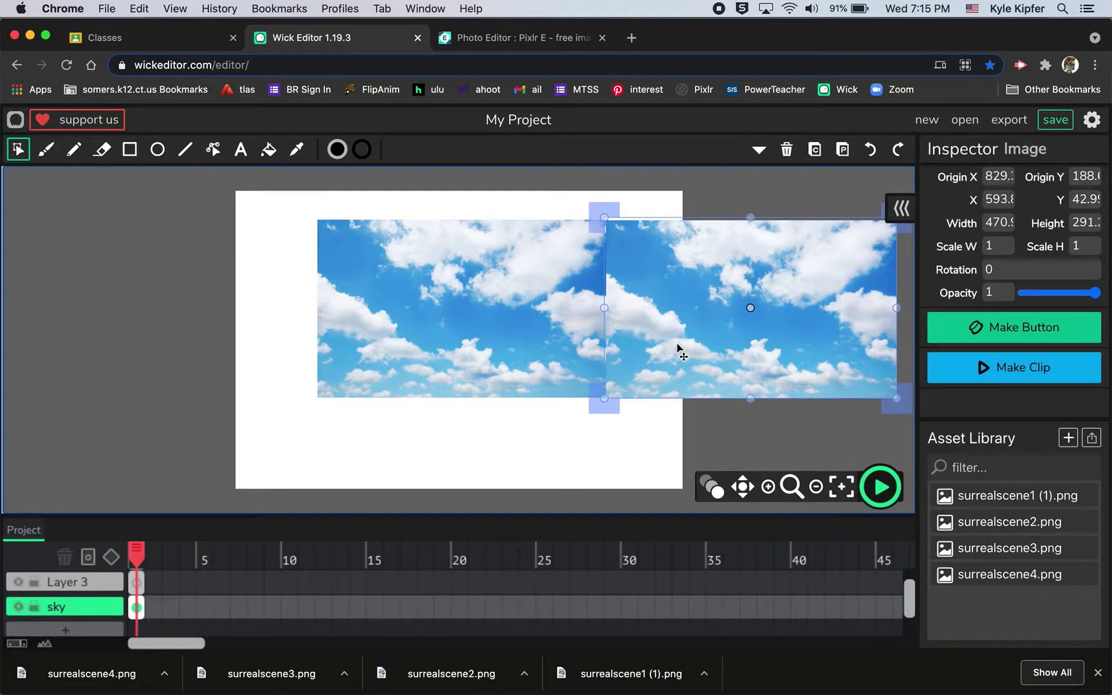
{"action": "left_click", "coordinate": [710, 418]}
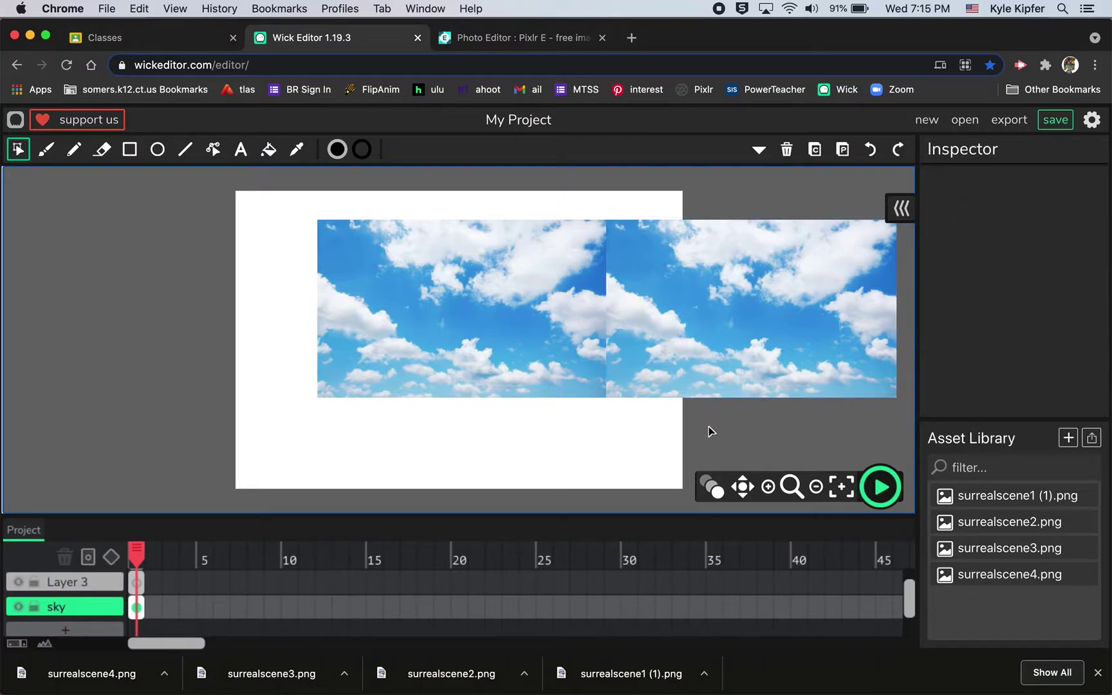
Combine the two adjoining sky images into a single clip
{"action": "left_click", "coordinate": [621, 304]}
{"action": "left_click", "coordinate": [699, 445]}
{"action": "left_click", "coordinate": [515, 300]}
{"action": "left_click", "coordinate": [701, 316], "text": "shift"}
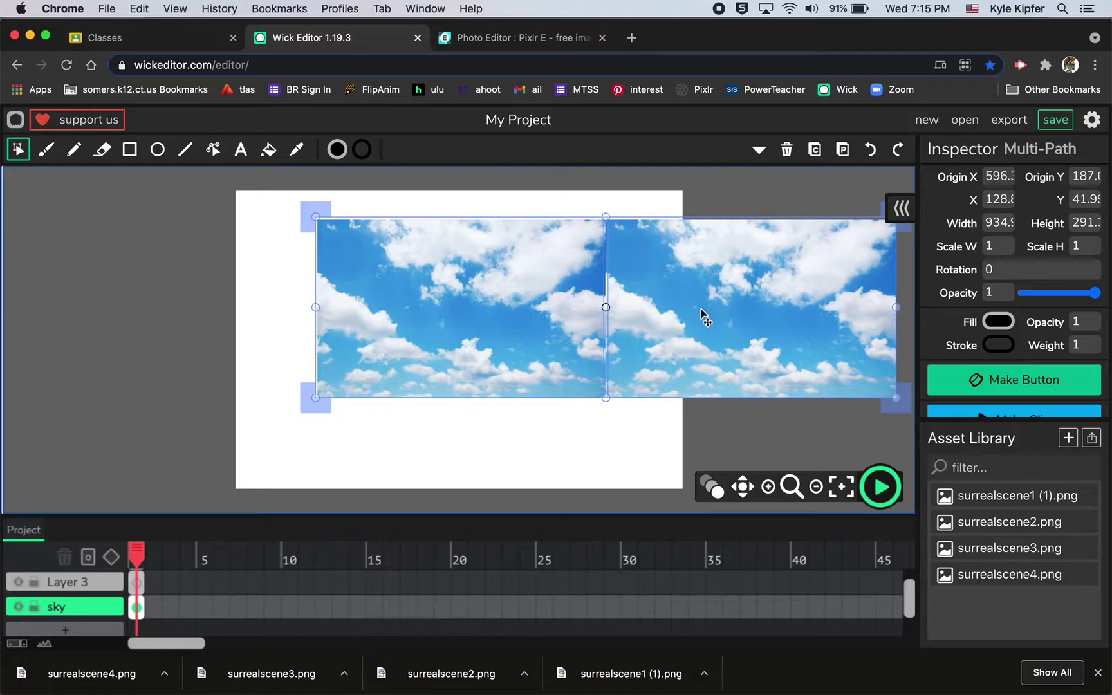
{"action": "scroll", "coordinate": [1014, 396], "scroll_direction": "down", "scroll_amount": 1}
{"action": "left_click", "coordinate": [1014, 396]}
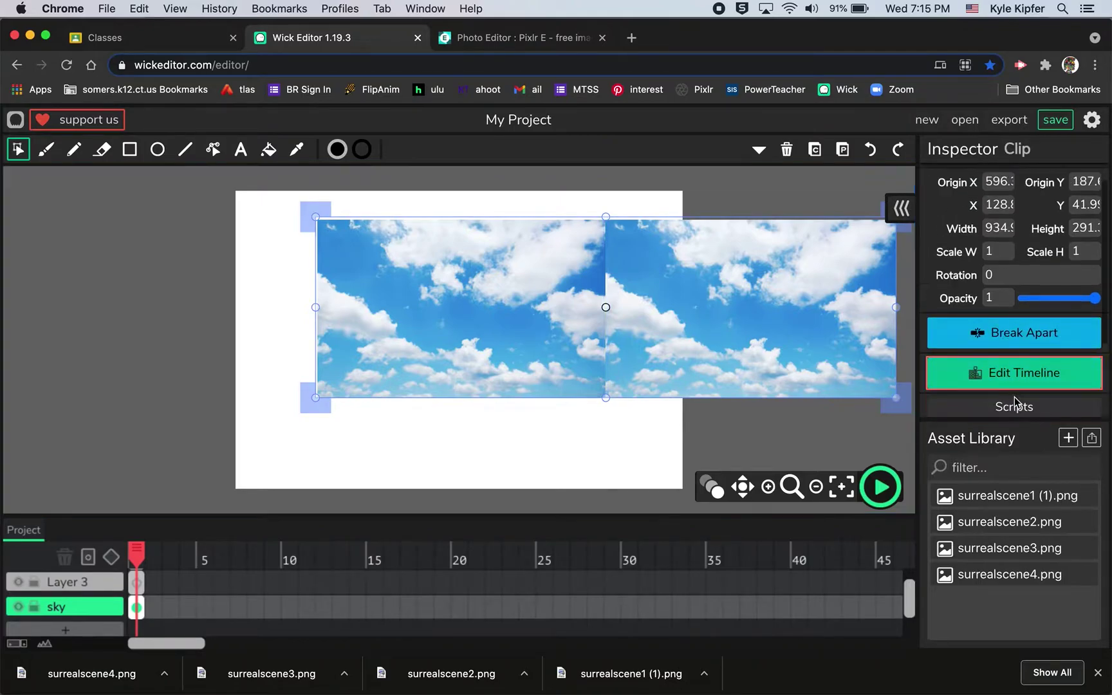
{"action": "left_click", "coordinate": [705, 427]}
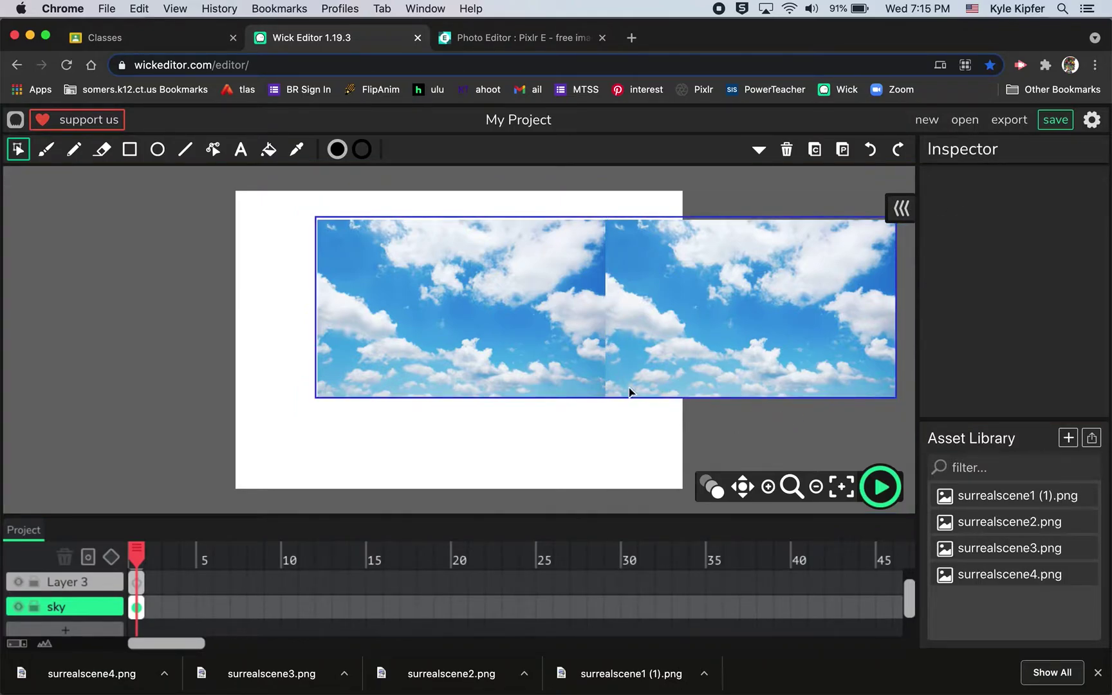
Place surrealscene2.png on Layer 3 and scale it to about 786 by 490 over the canvas
{"action": "left_click", "coordinate": [88, 588]}
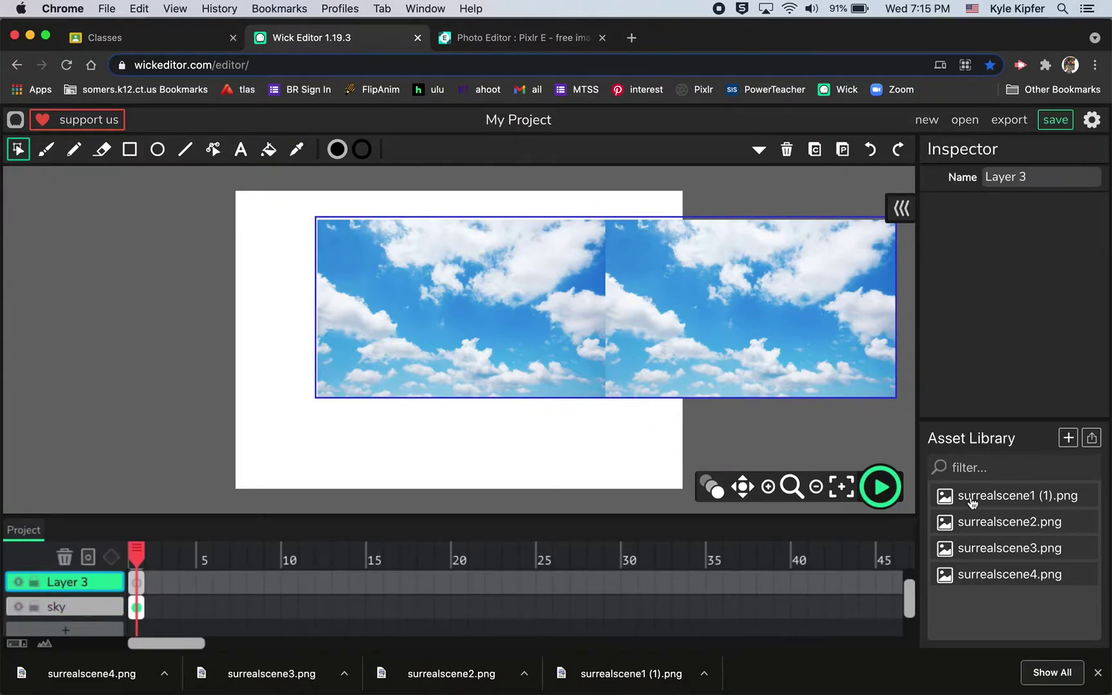
{"action": "left_click", "coordinate": [1015, 524]}
{"action": "left_click_drag", "start_coordinate": [1016, 528], "coordinate": [540, 404]}
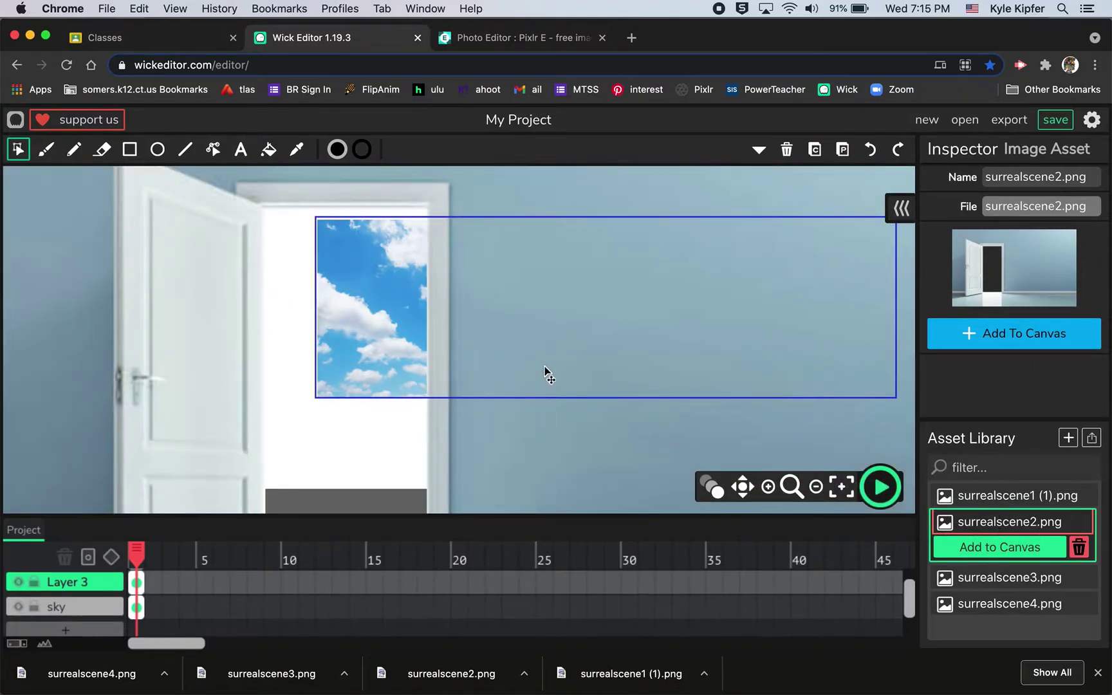
{"action": "left_click_drag", "start_coordinate": [148, 301], "coordinate": [654, 372]}
{"action": "left_click_drag", "start_coordinate": [782, 412], "coordinate": [334, 241]}
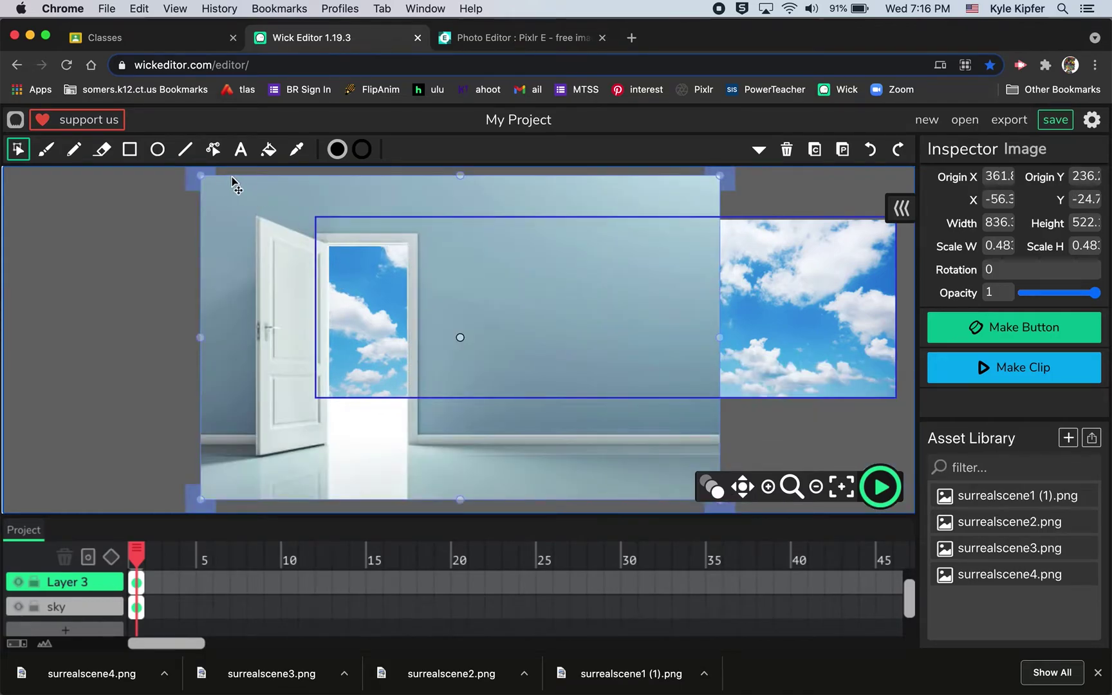
{"action": "left_click_drag", "start_coordinate": [202, 173], "coordinate": [219, 192]}
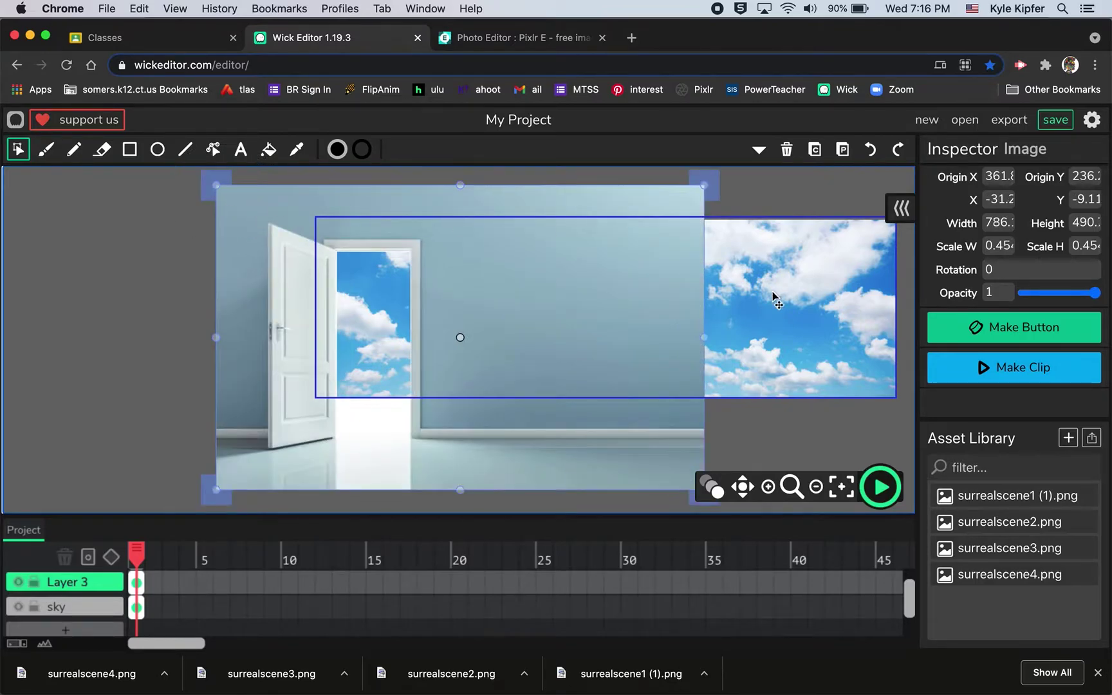
Fit the doorway image to the canvas at about 781 by 488, lowering its opacity to 0.35 for alignment and restoring it to 1
{"action": "left_click_drag", "start_coordinate": [1096, 293], "coordinate": [1048, 295]}
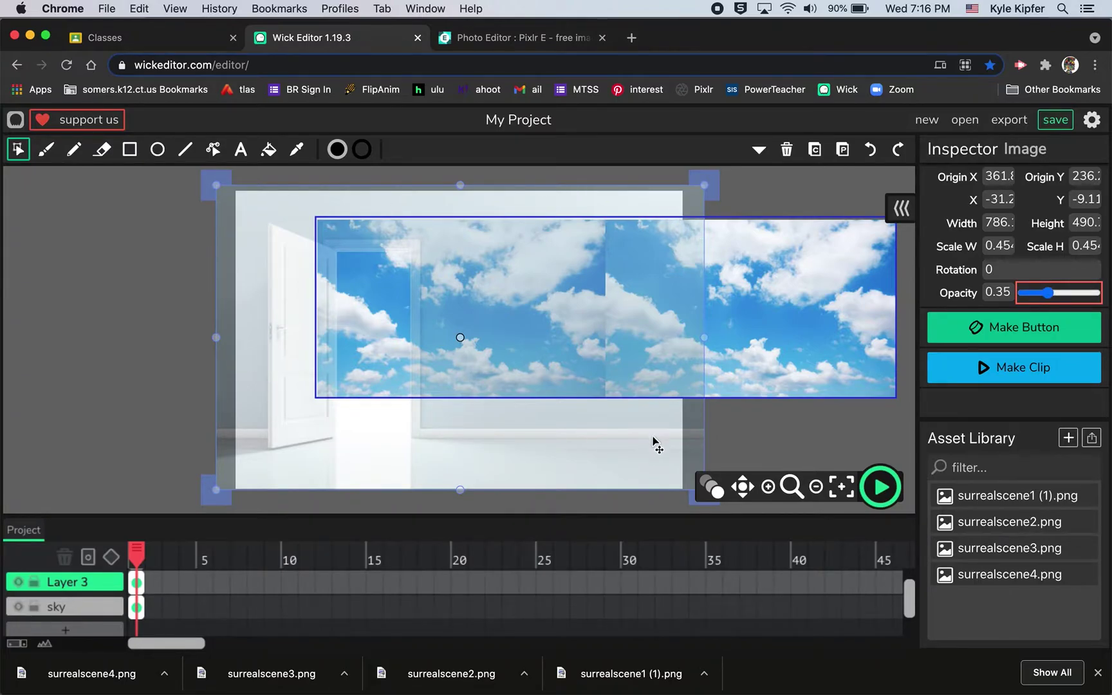
{"action": "left_click_drag", "start_coordinate": [651, 444], "coordinate": [639, 444]}
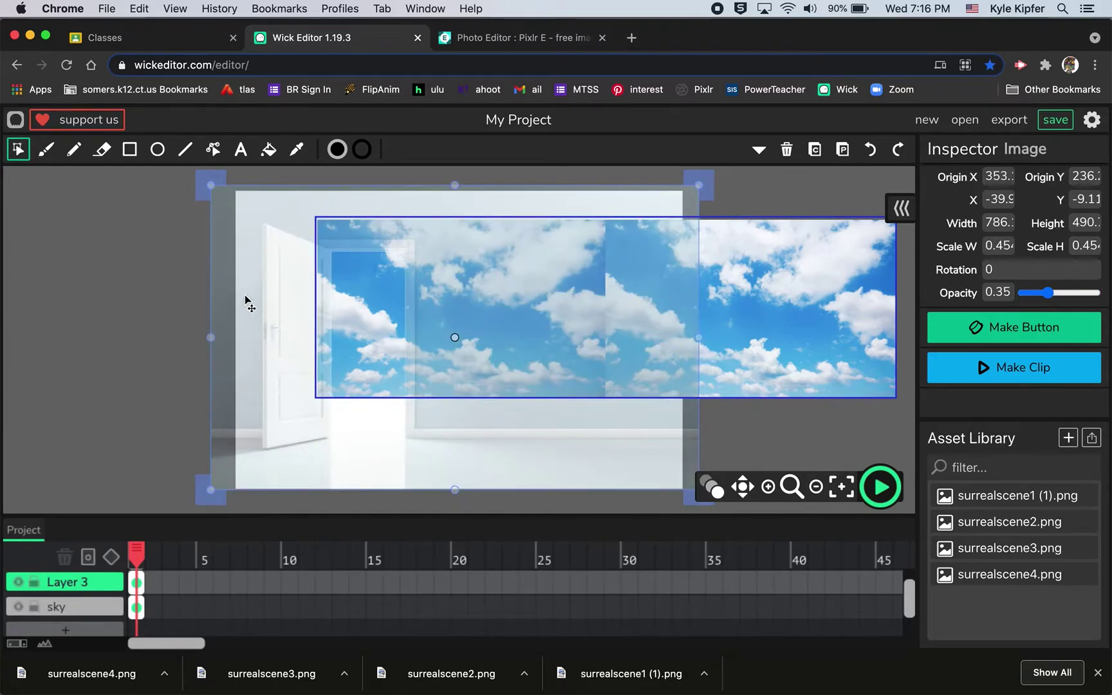
{"action": "left_click_drag", "start_coordinate": [698, 186], "coordinate": [696, 193]}
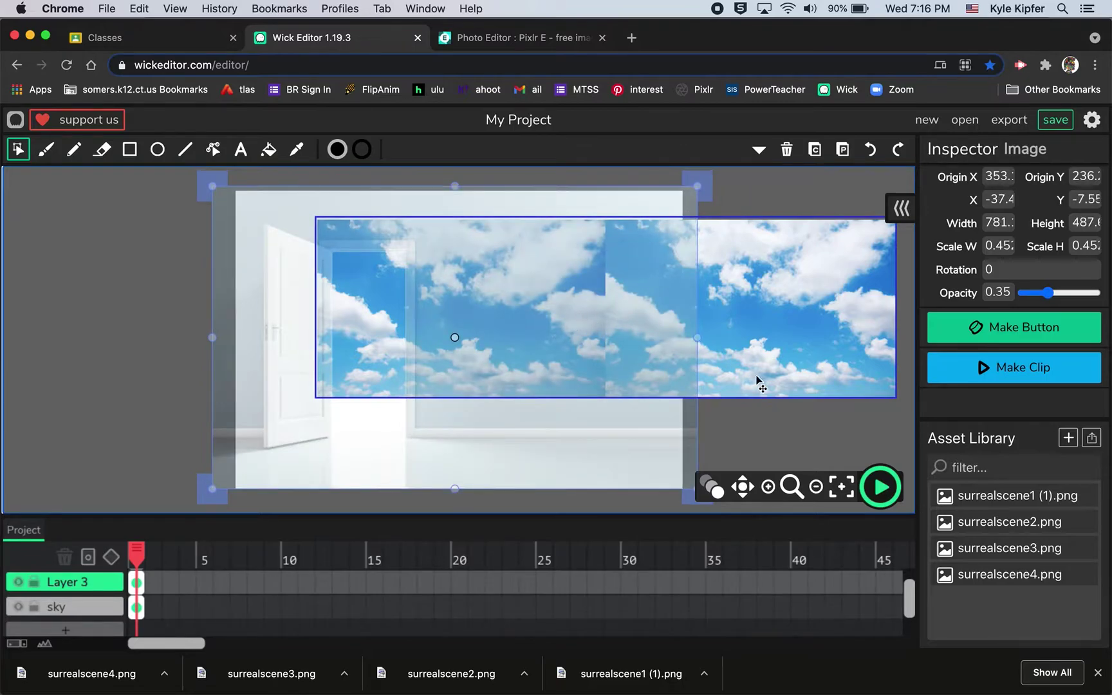
{"action": "key", "text": "Down"}
{"action": "key", "text": "Down"}
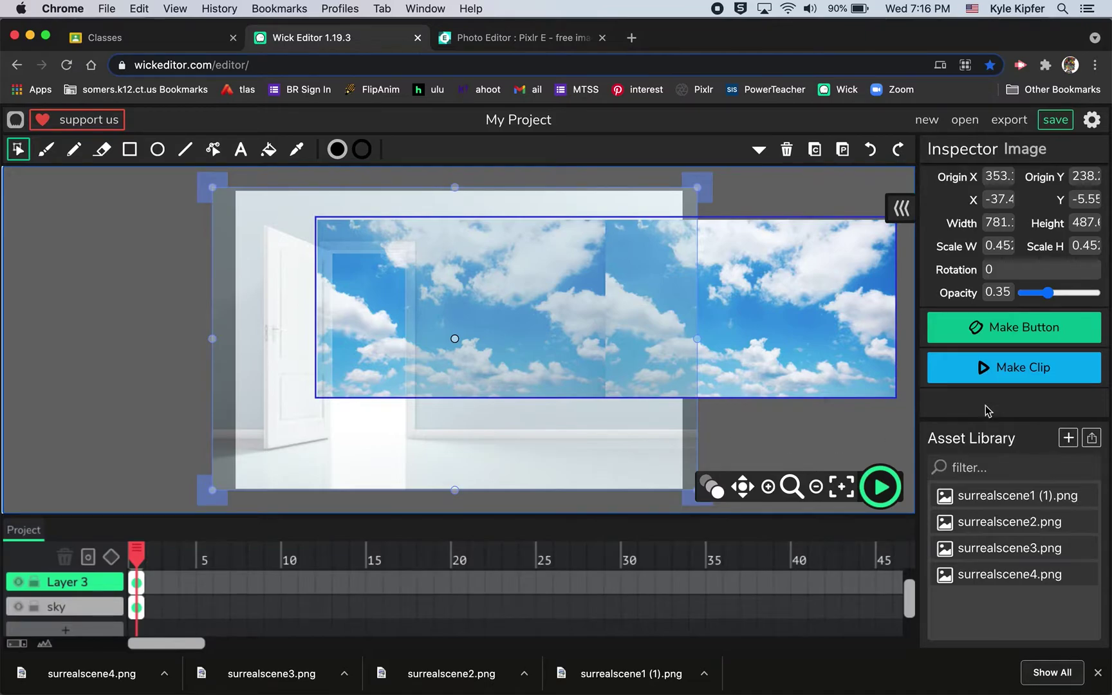
{"action": "left_click_drag", "start_coordinate": [1048, 293], "coordinate": [1106, 290]}
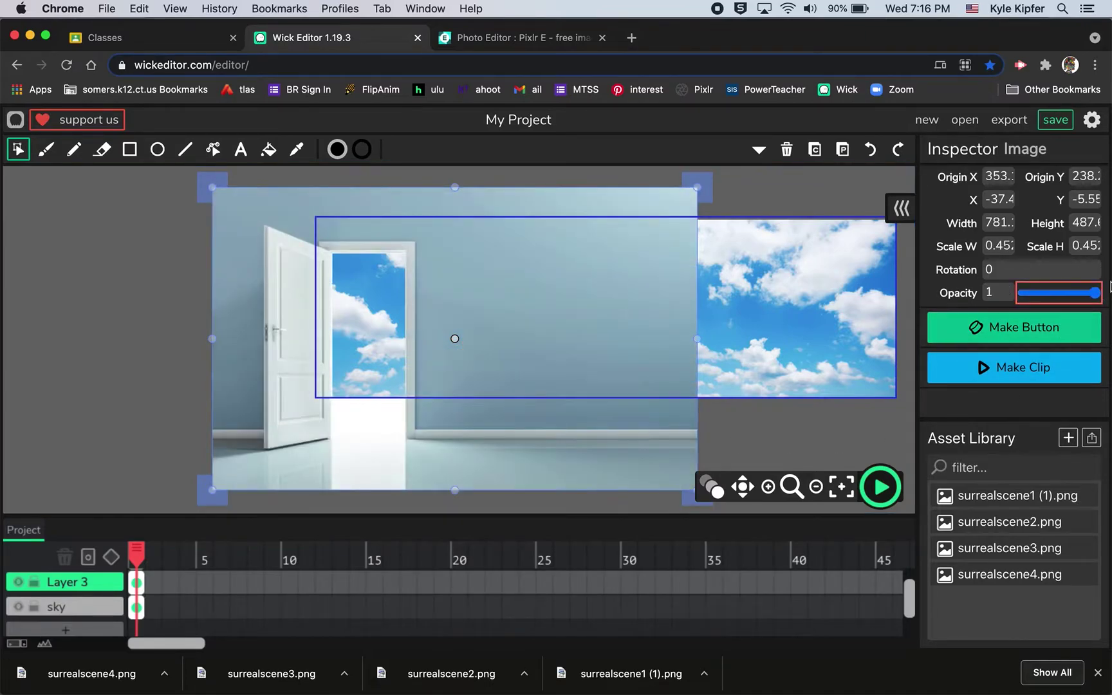
{"action": "left_click", "coordinate": [178, 379]}
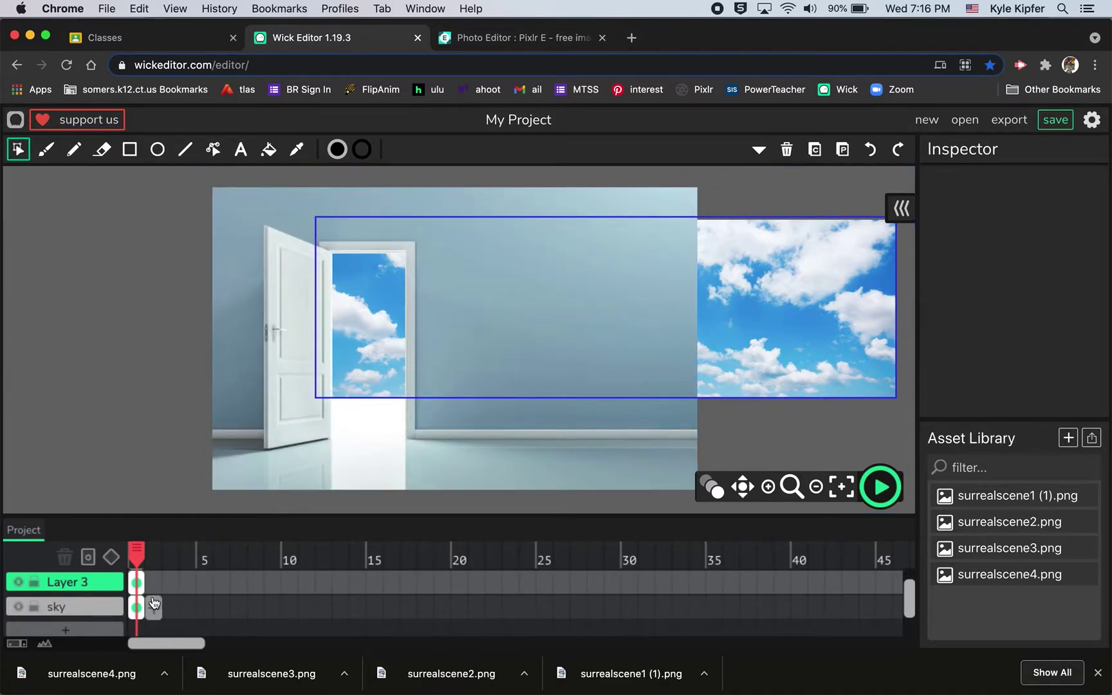
Rename Layer 3 as doorway and keep the sky layer ordered beneath it
{"action": "left_click", "coordinate": [77, 582]}
{"action": "left_click", "coordinate": [1043, 179]}
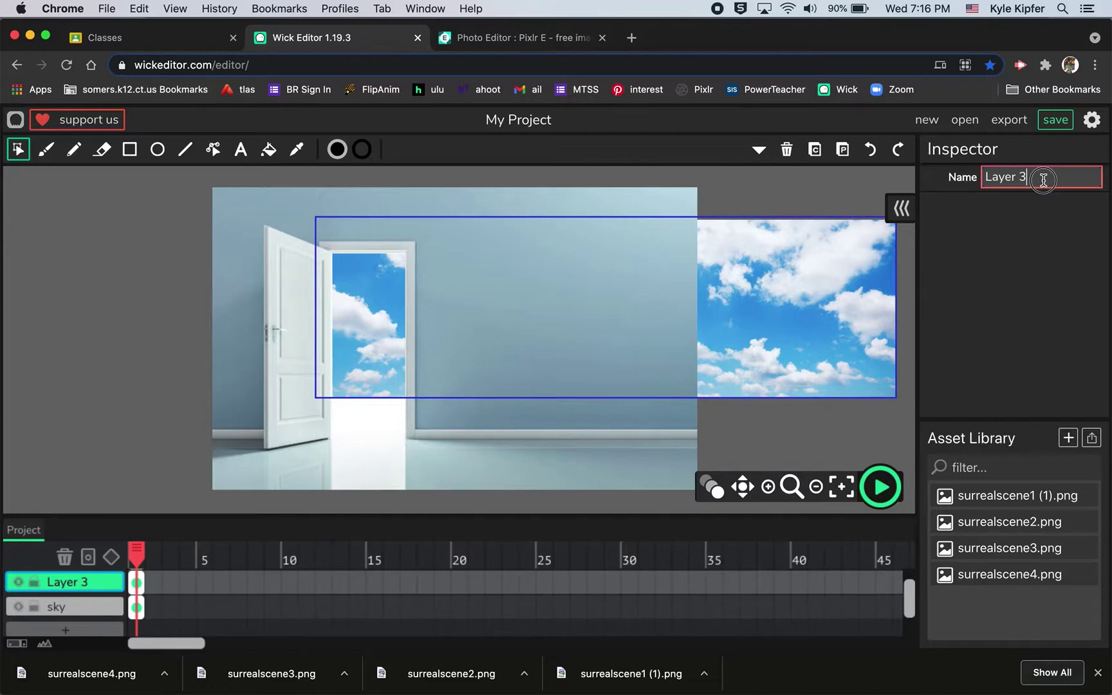
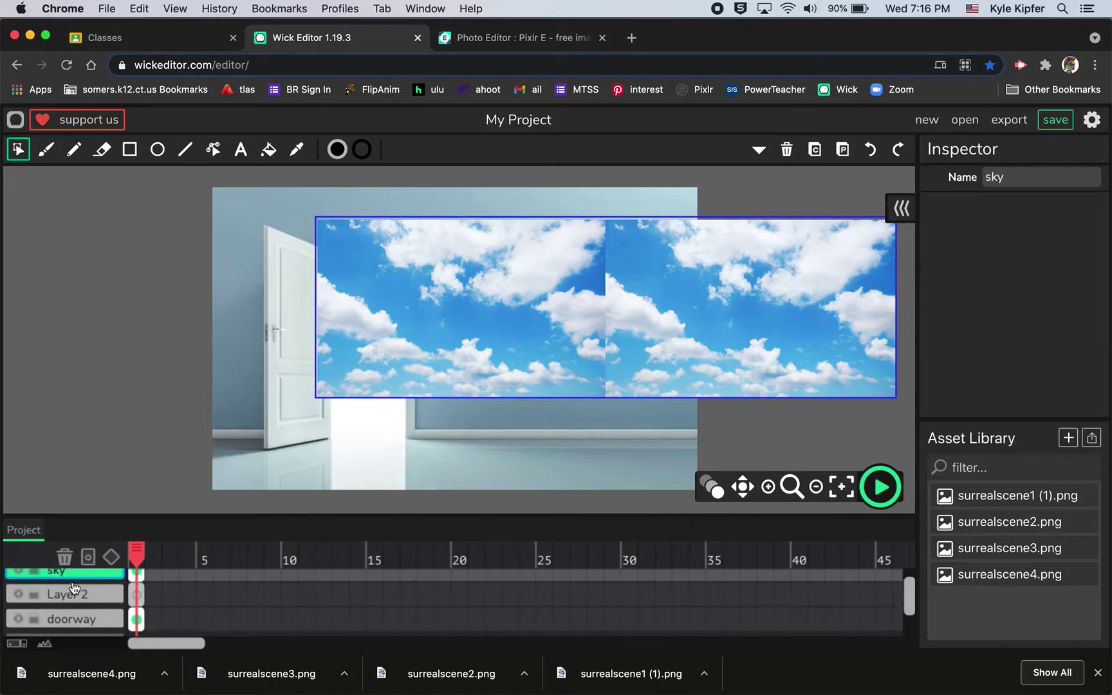
{"action": "left_click_drag", "start_coordinate": [76, 577], "coordinate": [90, 598]}
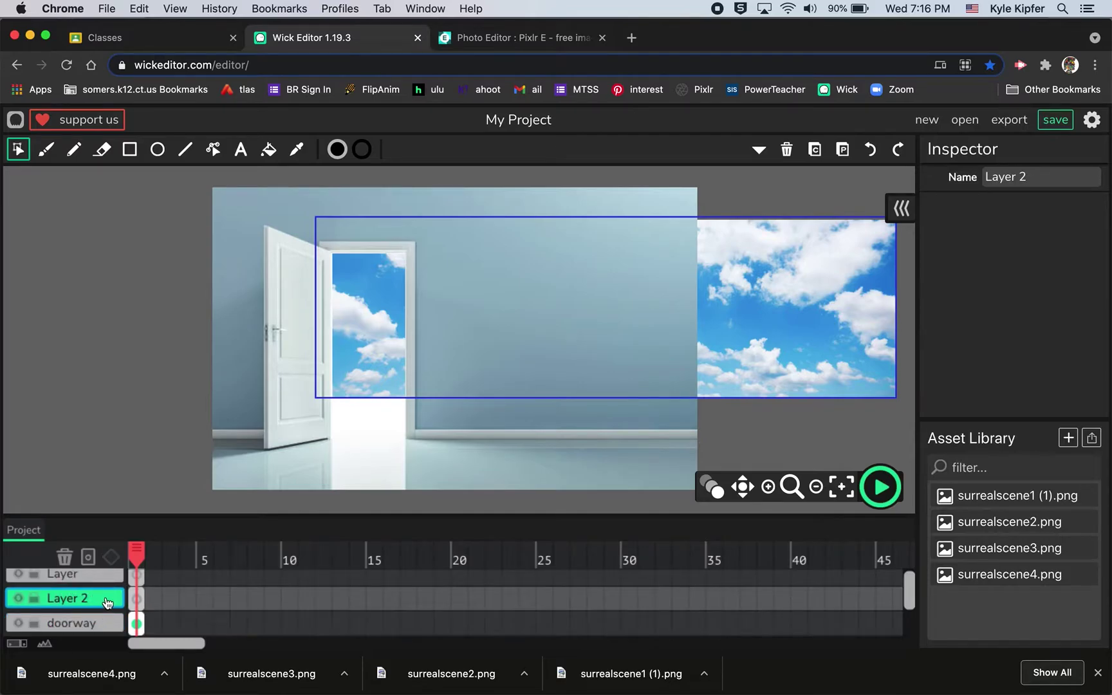
Place surrealscene3.png on Layer 2, scale the giraffe to about 221 by 356 and position it just past the canvas's right edge
{"action": "left_click", "coordinate": [1024, 550]}
{"action": "left_click_drag", "start_coordinate": [1023, 552], "coordinate": [572, 361]}
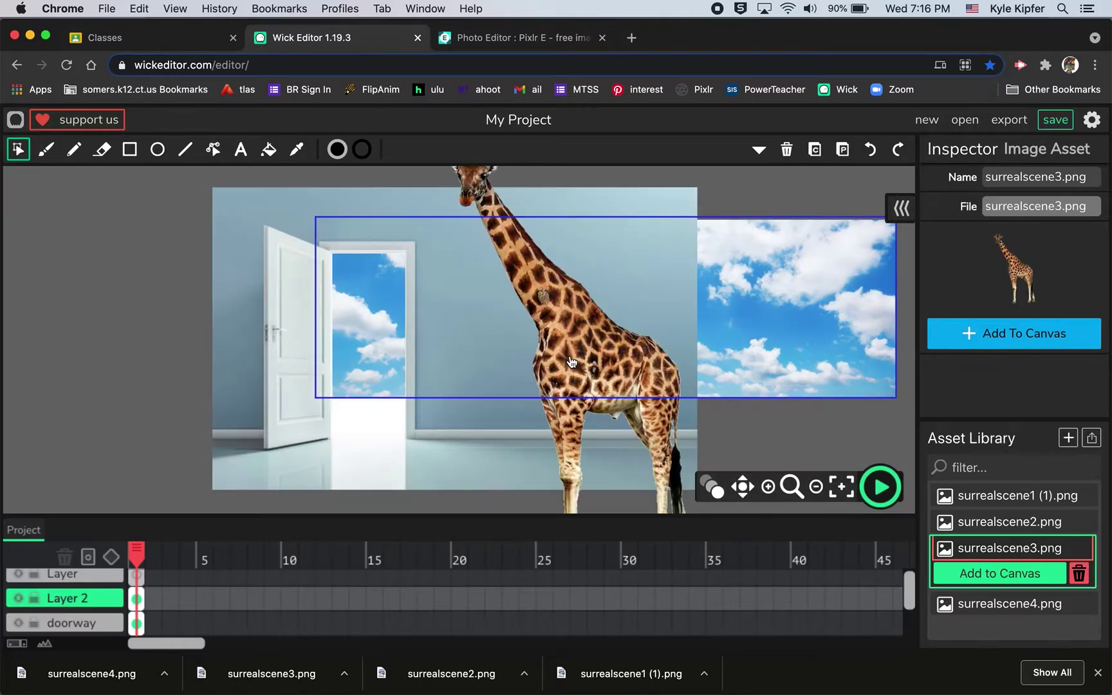
{"action": "left_click_drag", "start_coordinate": [520, 248], "coordinate": [515, 251]}
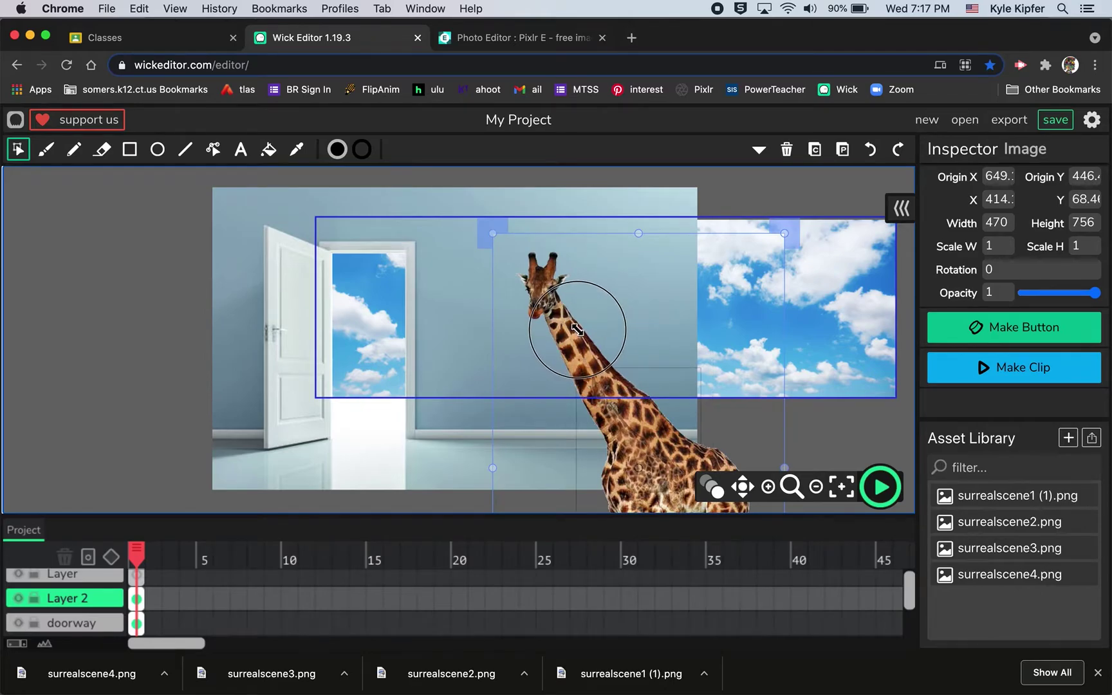
{"action": "left_click_drag", "start_coordinate": [591, 340], "coordinate": [753, 303]}
{"action": "left_click_drag", "start_coordinate": [687, 228], "coordinate": [682, 219]}
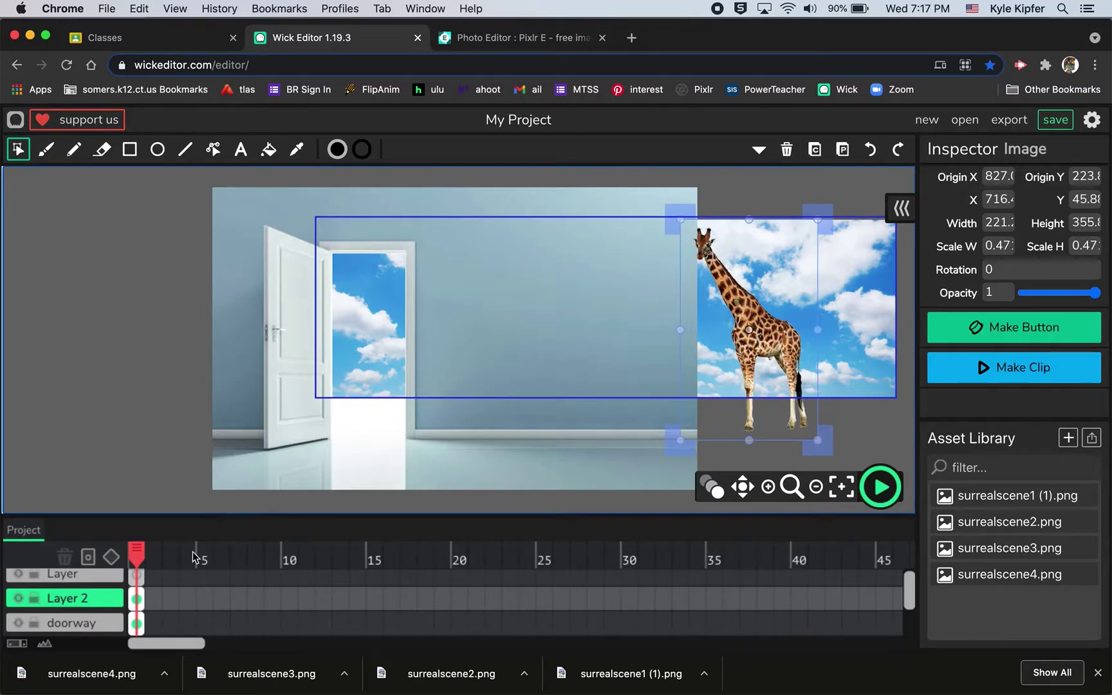
Rename Layer 2 as giraffe
{"action": "left_click", "coordinate": [71, 598]}
{"action": "left_click", "coordinate": [1046, 177]}
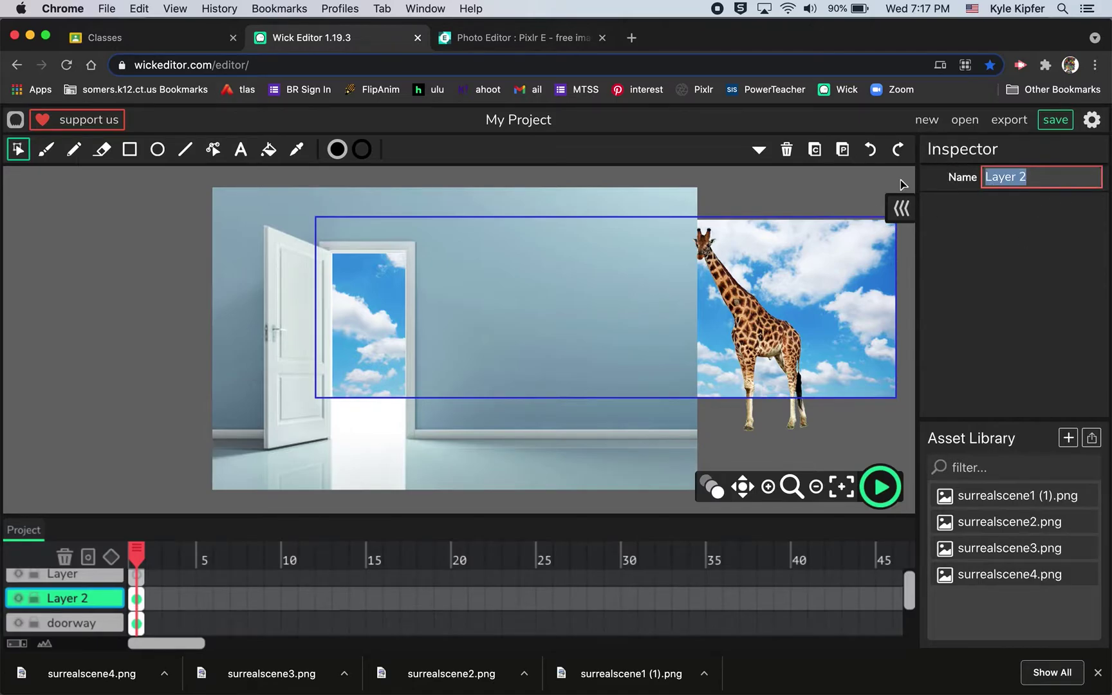
{"action": "type", "text": "giraffe"}
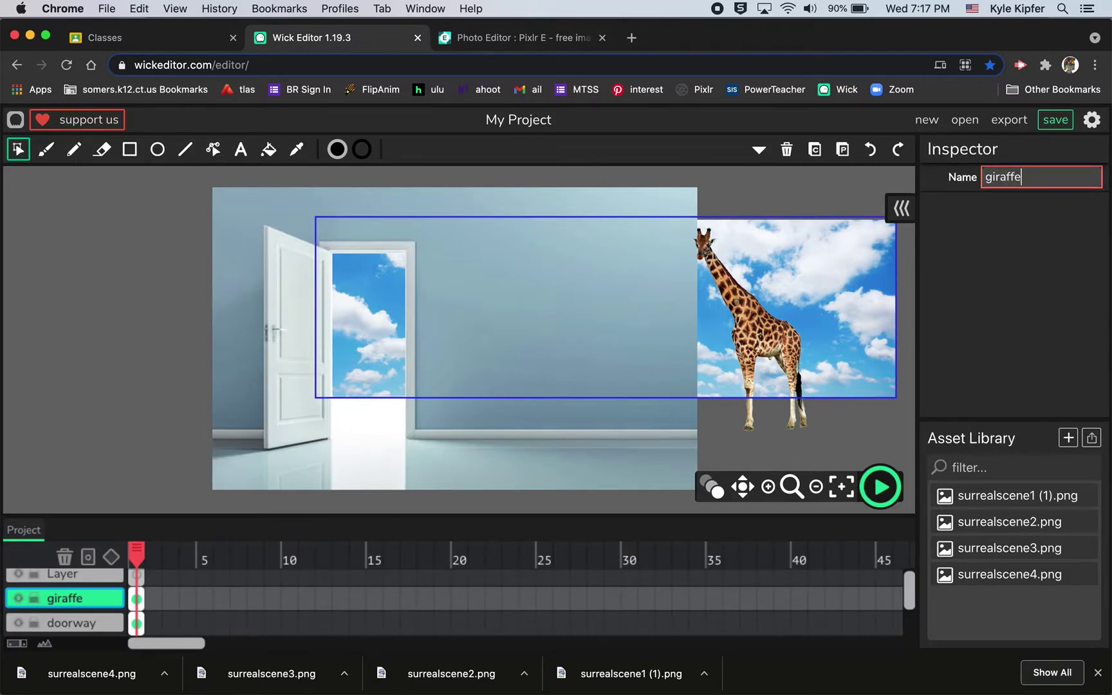
Place surrealscene4.png on the layer named Layer and scale the desert image to about 775 by 484
{"action": "left_click", "coordinate": [94, 577]}
{"action": "left_click_drag", "start_coordinate": [989, 574], "coordinate": [573, 399]}
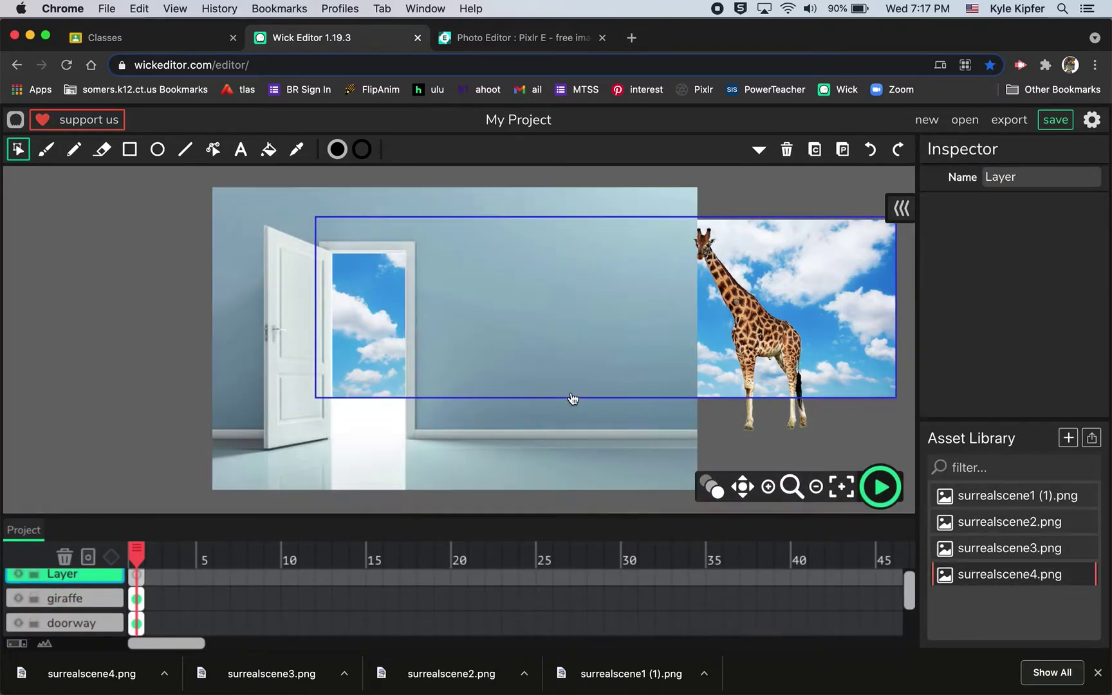
{"action": "left_click", "coordinate": [472, 392]}
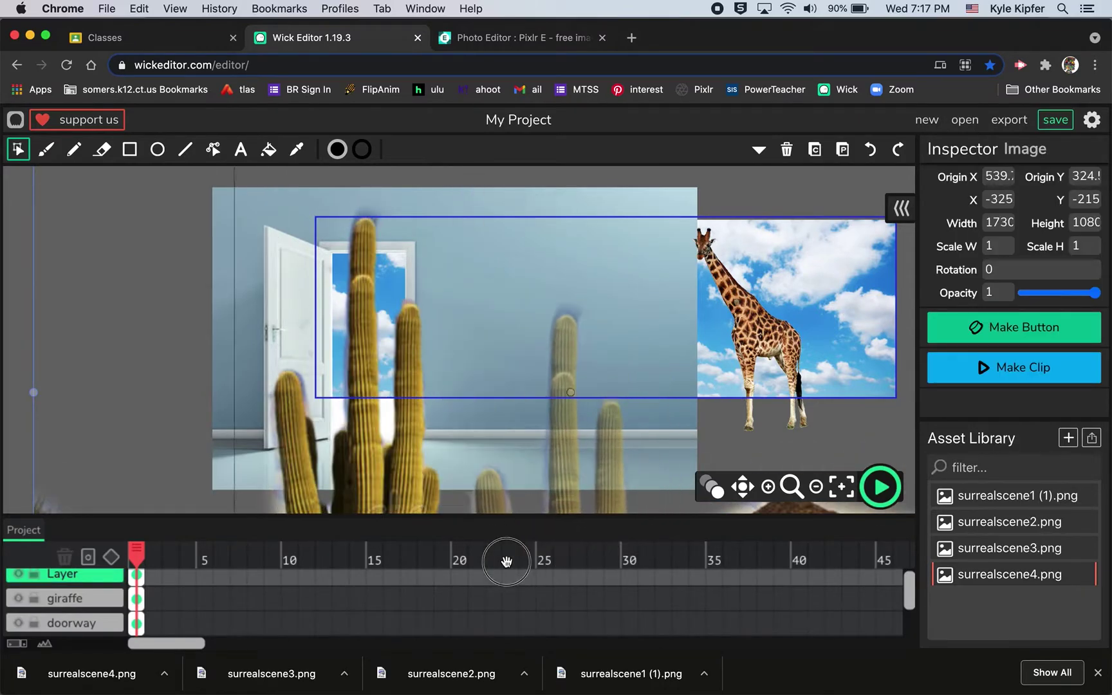
{"action": "left_click_drag", "start_coordinate": [116, 202], "coordinate": [383, 404]}
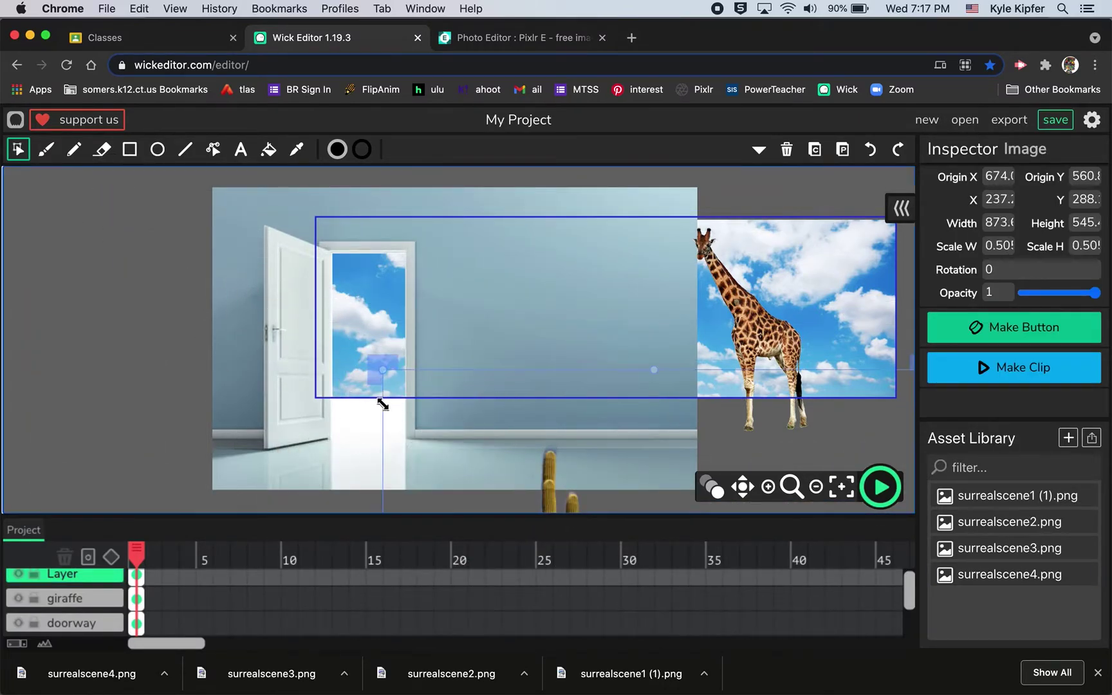
{"action": "left_click_drag", "start_coordinate": [549, 472], "coordinate": [335, 289]}
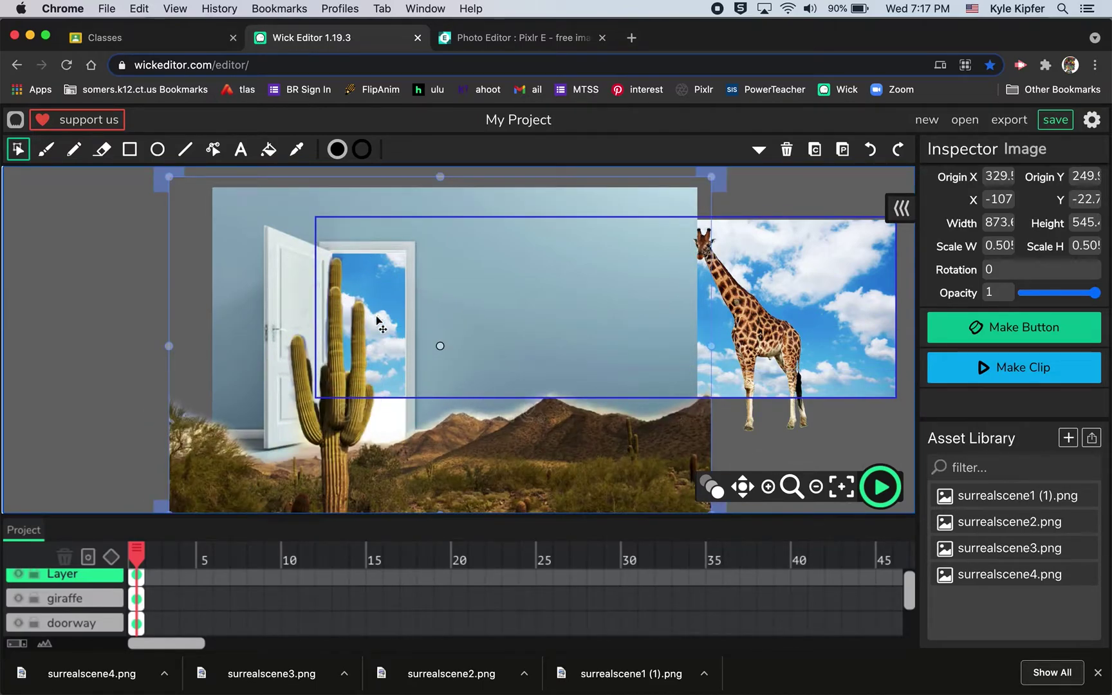
{"action": "left_click_drag", "start_coordinate": [169, 177], "coordinate": [202, 198]}
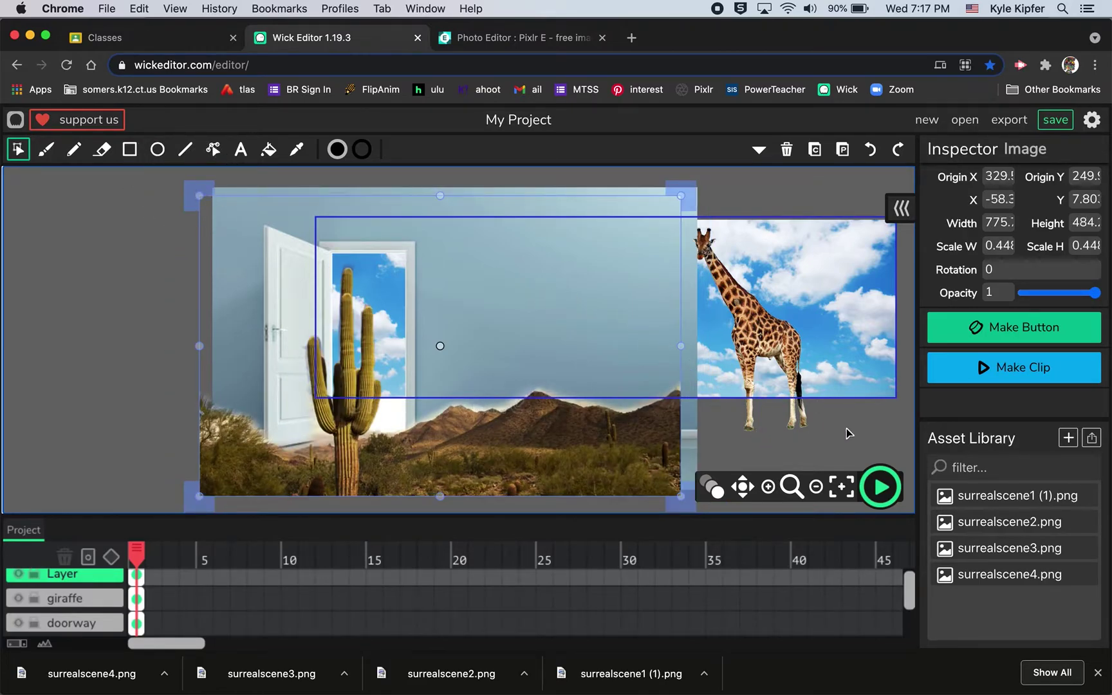
Align the desert image with the canvas sides and lower it to about X -33, Y 49
{"action": "left_click_drag", "start_coordinate": [620, 438], "coordinate": [632, 451]}
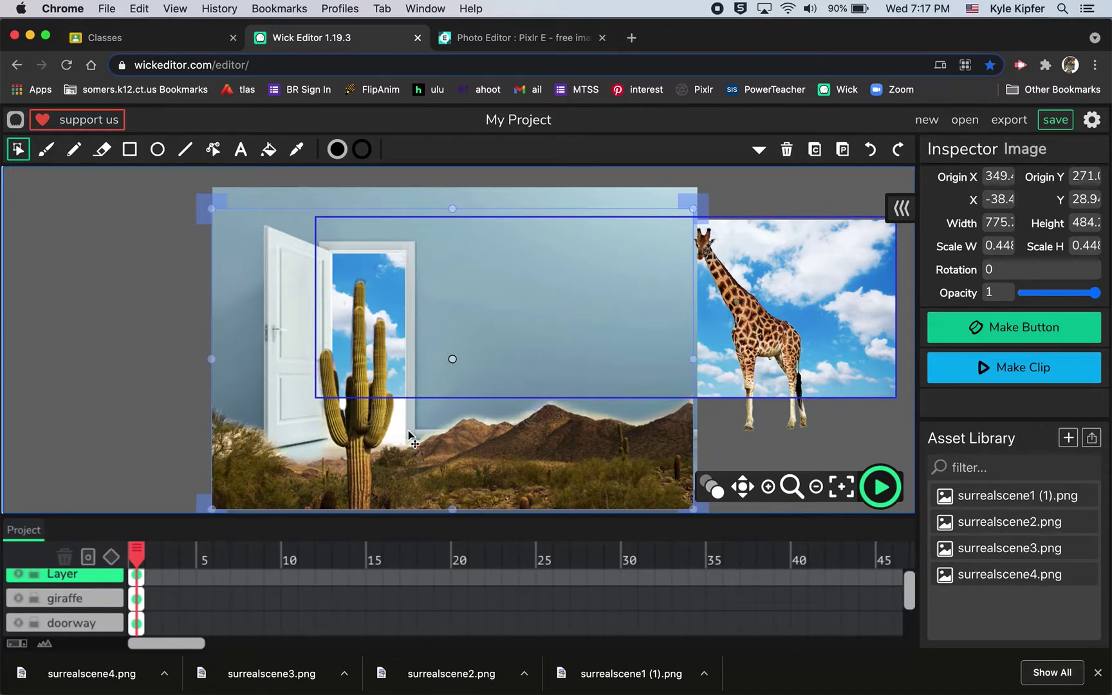
{"action": "key", "text": "shift+Down"}
{"action": "key", "text": "shift+Down"}
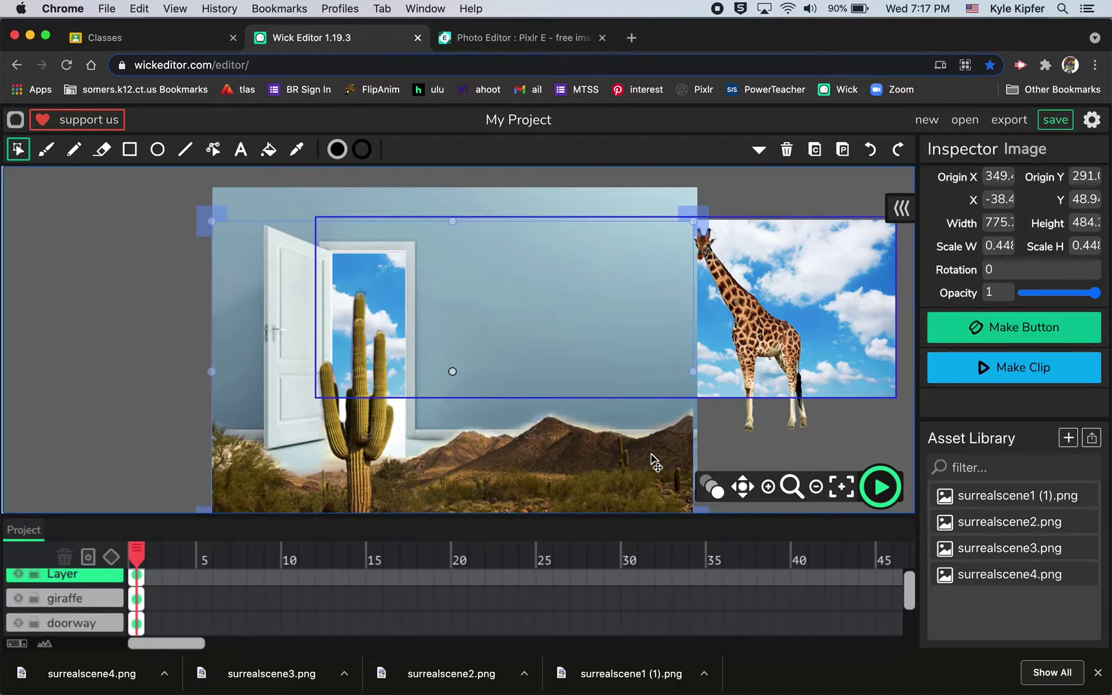
{"action": "key", "text": "Right"}
{"action": "key", "text": "Right"}
{"action": "key", "text": "Right"}
{"action": "key", "text": "Right"}
{"action": "key", "text": "Right"}
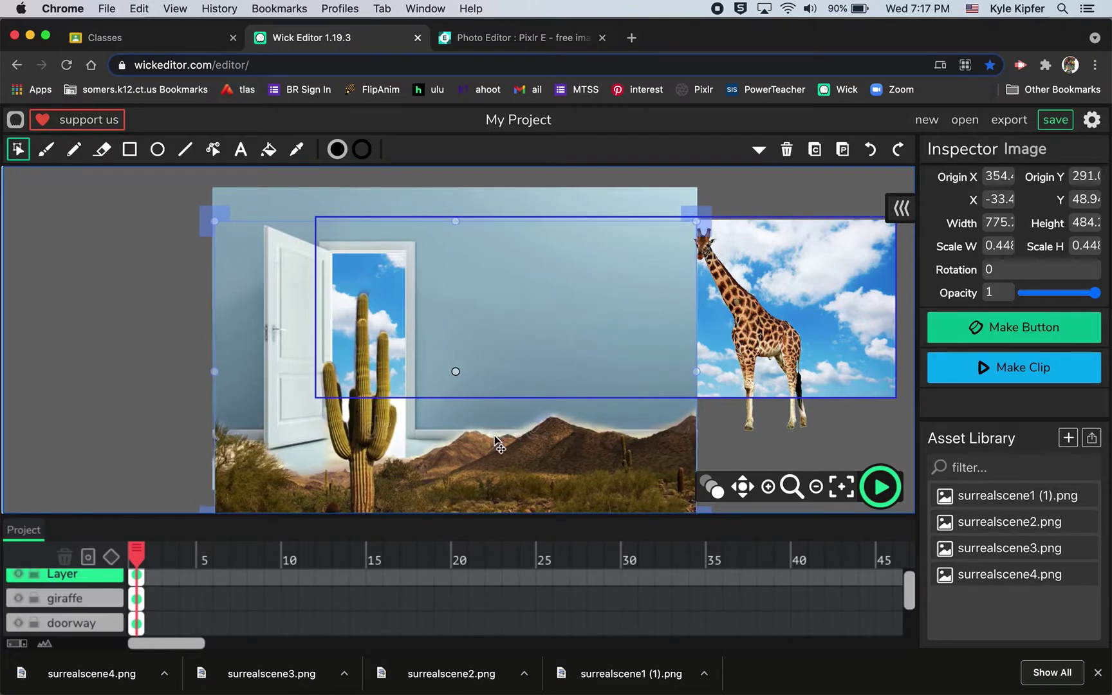
Enlarge the desert image to about 955 by 596 and reposition it so it extends past both sides and the bottom of the canvas
{"action": "left_click", "coordinate": [817, 486]}
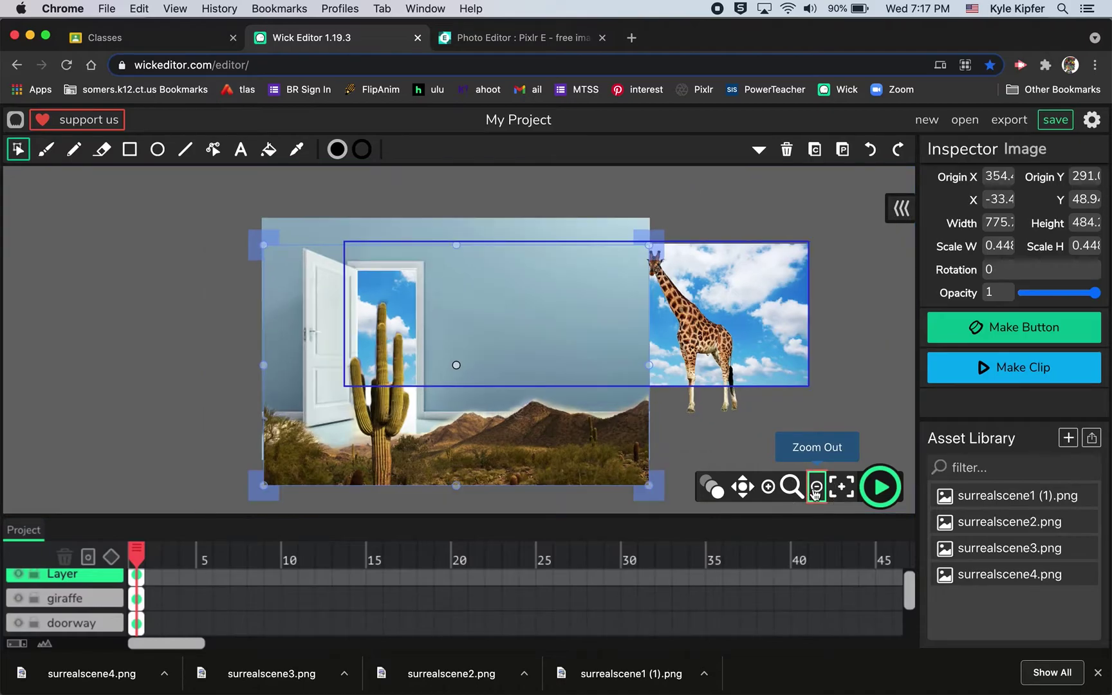
{"action": "left_click_drag", "start_coordinate": [264, 484], "coordinate": [237, 497]}
{"action": "mouse_move", "coordinate": [489, 451]}
{"action": "left_mouse_down"}
{"action": "mouse_move", "coordinate": [461, 452]}
{"action": "mouse_move", "coordinate": [468, 458]}
{"action": "left_mouse_up"}
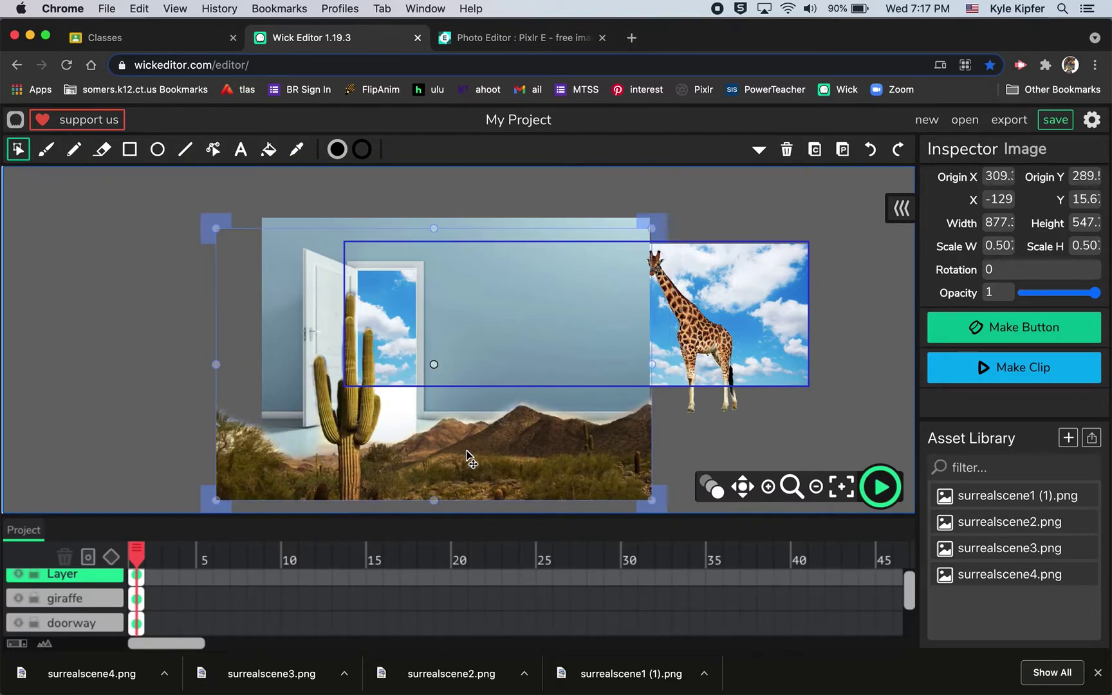
{"action": "left_click_drag", "start_coordinate": [217, 499], "coordinate": [197, 512]}
{"action": "left_click_drag", "start_coordinate": [470, 452], "coordinate": [453, 453]}
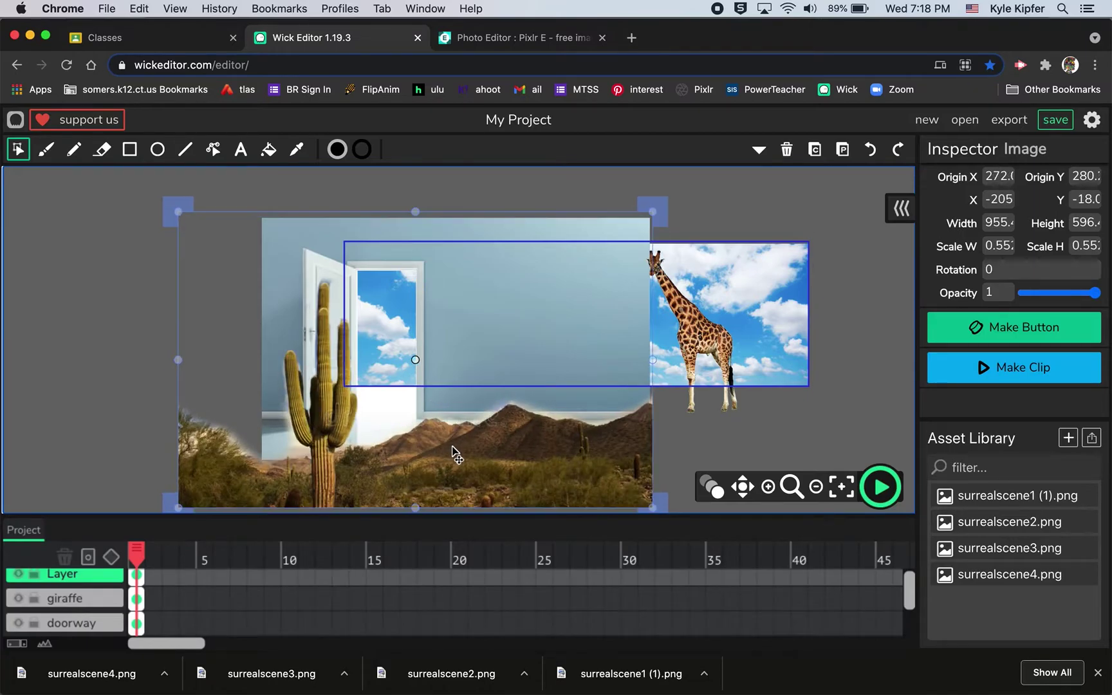
{"action": "left_click_drag", "start_coordinate": [601, 472], "coordinate": [629, 446]}
{"action": "left_click", "coordinate": [844, 424]}
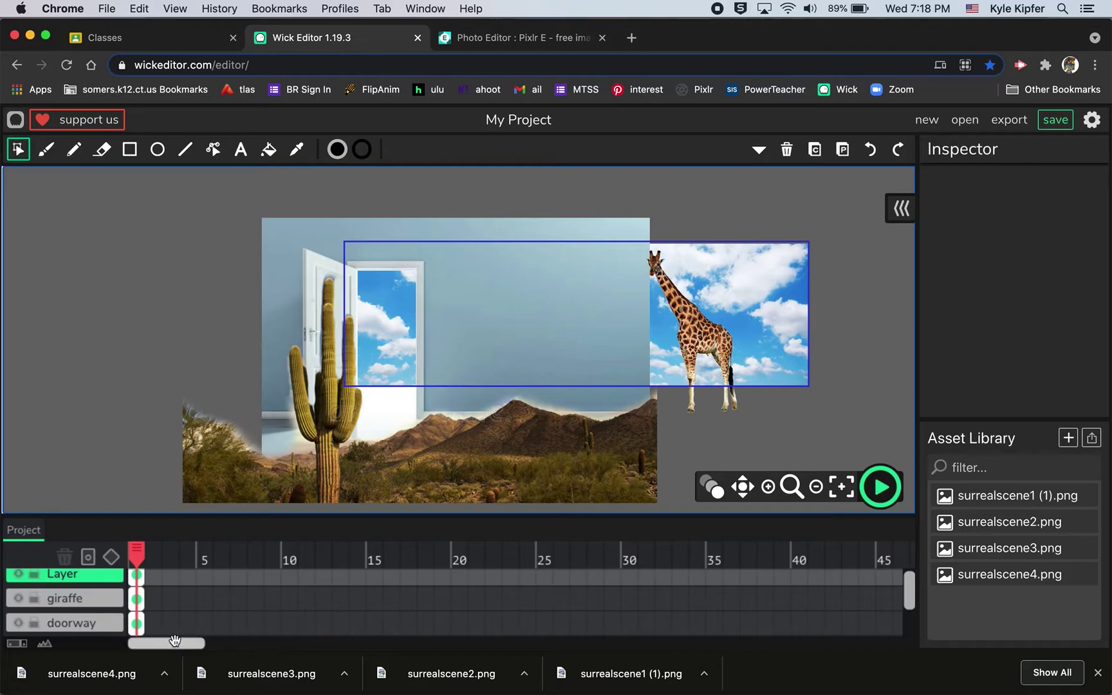
Rename the desert image's layer as desert and dismiss the browser's downloads bar
{"action": "left_click", "coordinate": [75, 581]}
{"action": "left_click", "coordinate": [1023, 175]}
{"action": "double_click", "coordinate": [1023, 175]}
{"action": "type", "text": "desert"}
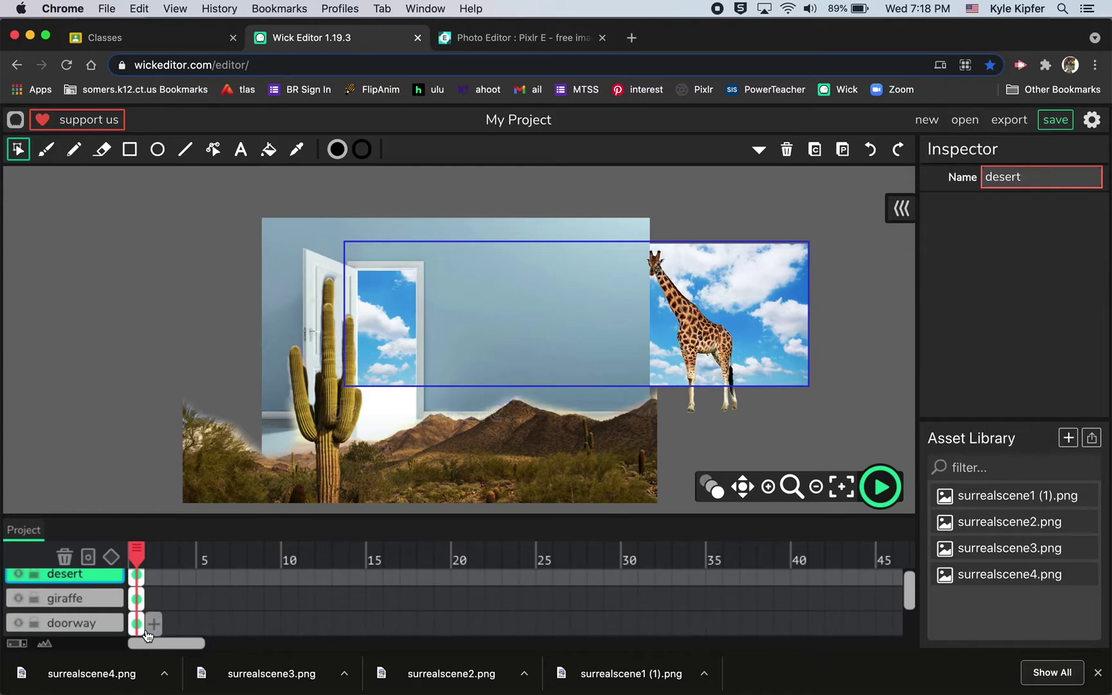
{"action": "left_click", "coordinate": [1098, 673]}
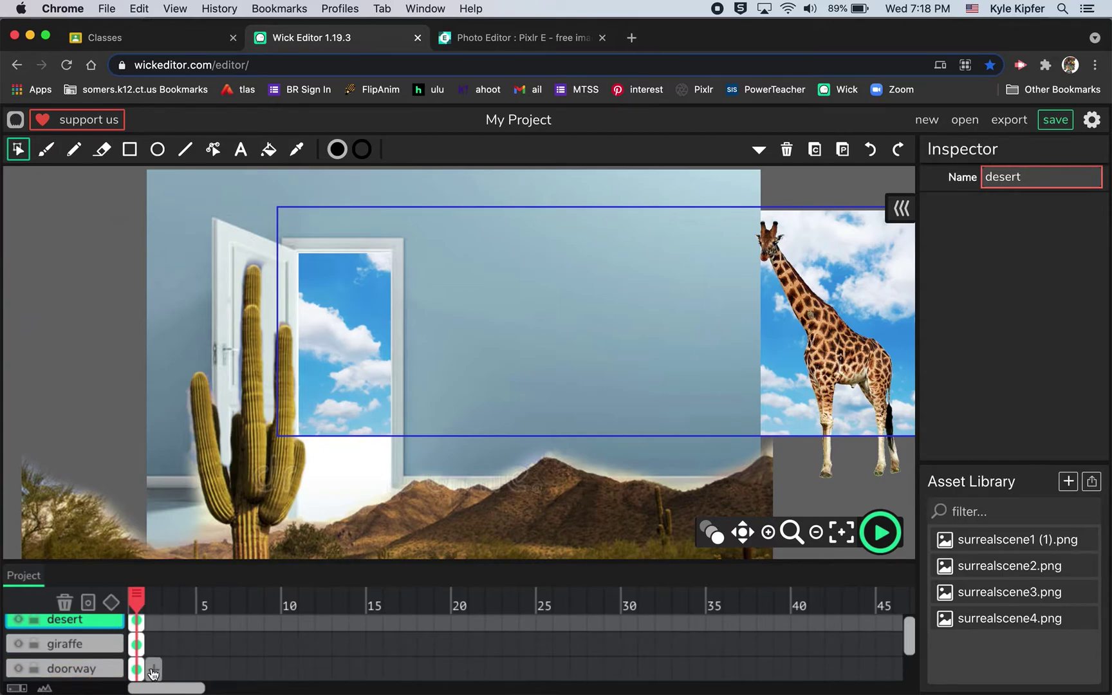
Extend the frames on the doorway, giraffe, desert and sky layers to a length of 40
{"action": "left_click_drag", "start_coordinate": [143, 670], "coordinate": [808, 656]}
{"action": "left_click_drag", "start_coordinate": [143, 644], "coordinate": [808, 647]}
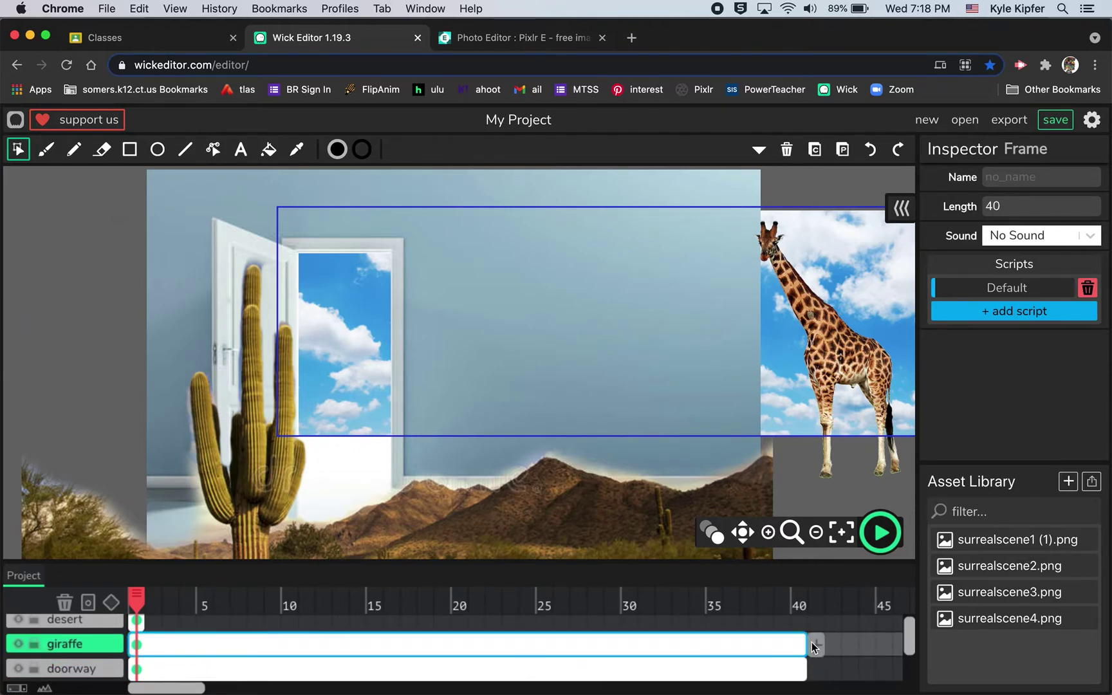
{"action": "left_click_drag", "start_coordinate": [142, 620], "coordinate": [808, 622]}
{"action": "left_click", "coordinate": [752, 620]}
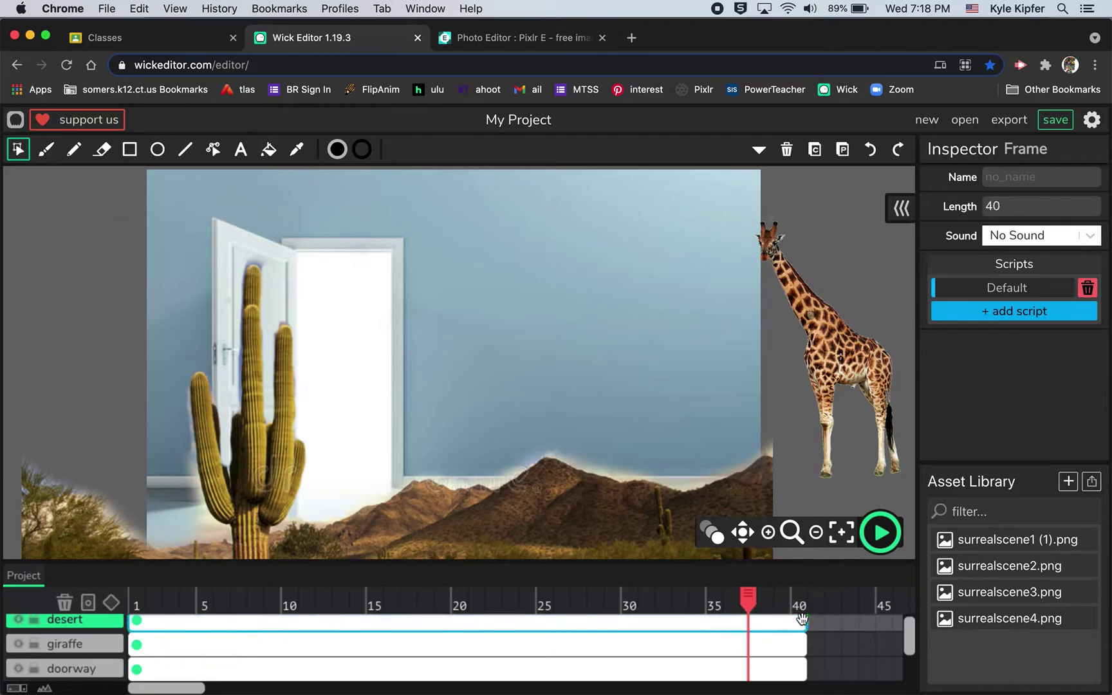
{"action": "scroll", "coordinate": [583, 663], "scroll_direction": "up", "scroll_amount": 1}
{"action": "scroll", "coordinate": [328, 636], "scroll_direction": "down", "scroll_amount": 3}
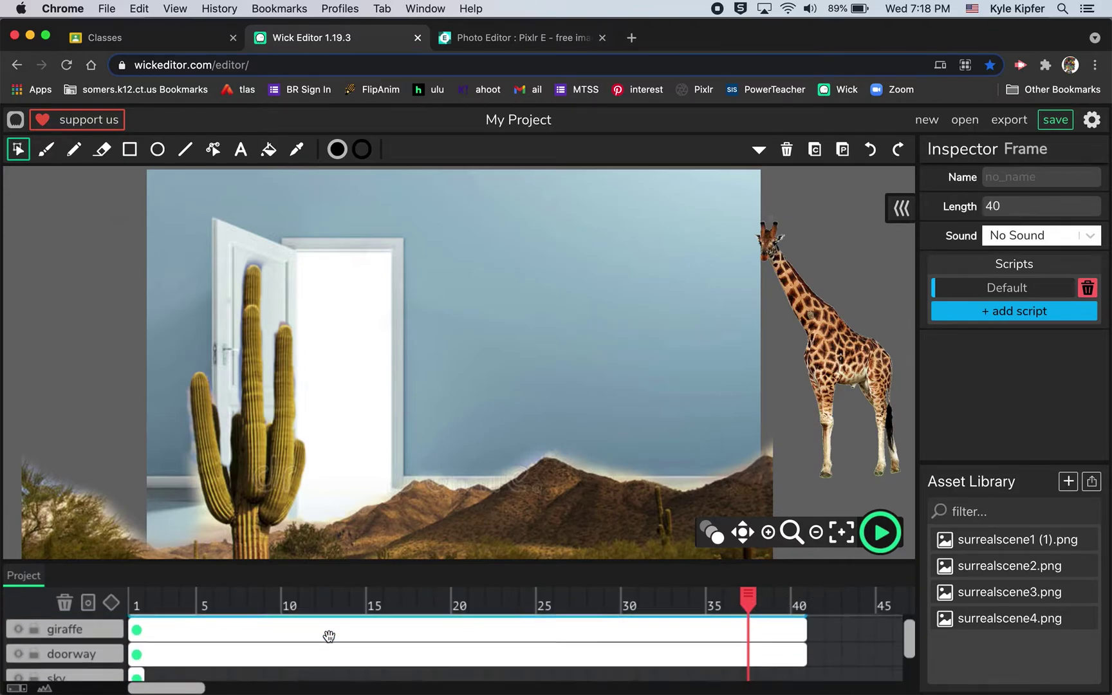
{"action": "left_click_drag", "start_coordinate": [143, 650], "coordinate": [805, 639]}
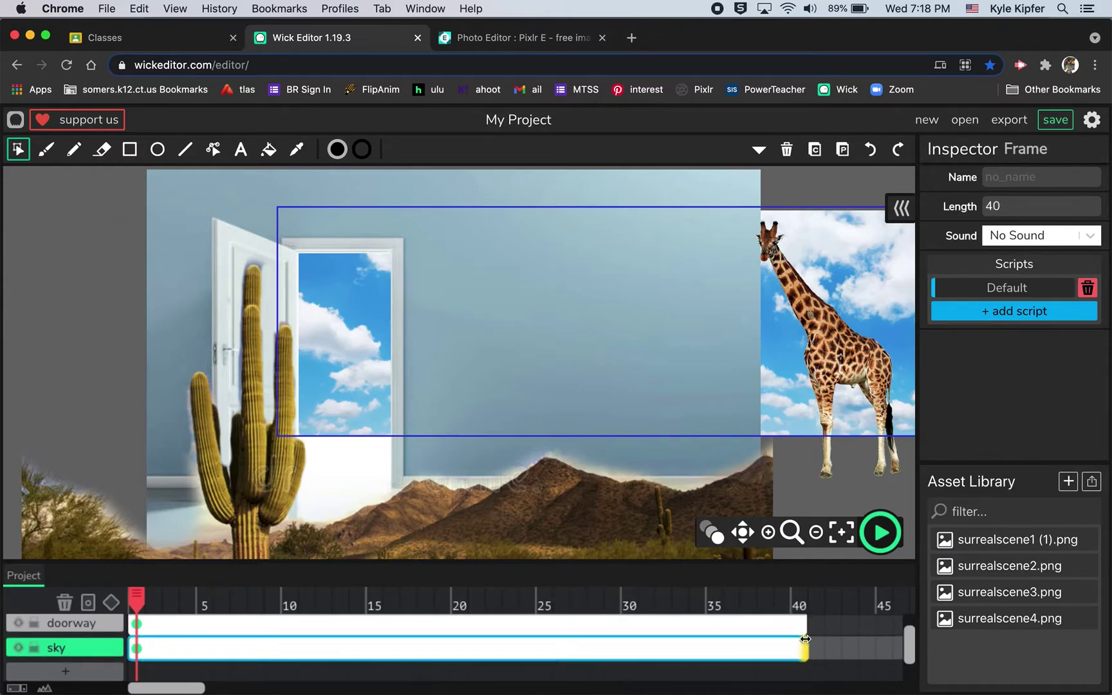
Lock the doorway, giraffe and desert layers, leaving the sky layer unlocked
{"action": "scroll", "coordinate": [189, 643], "scroll_direction": "up", "scroll_amount": 3}
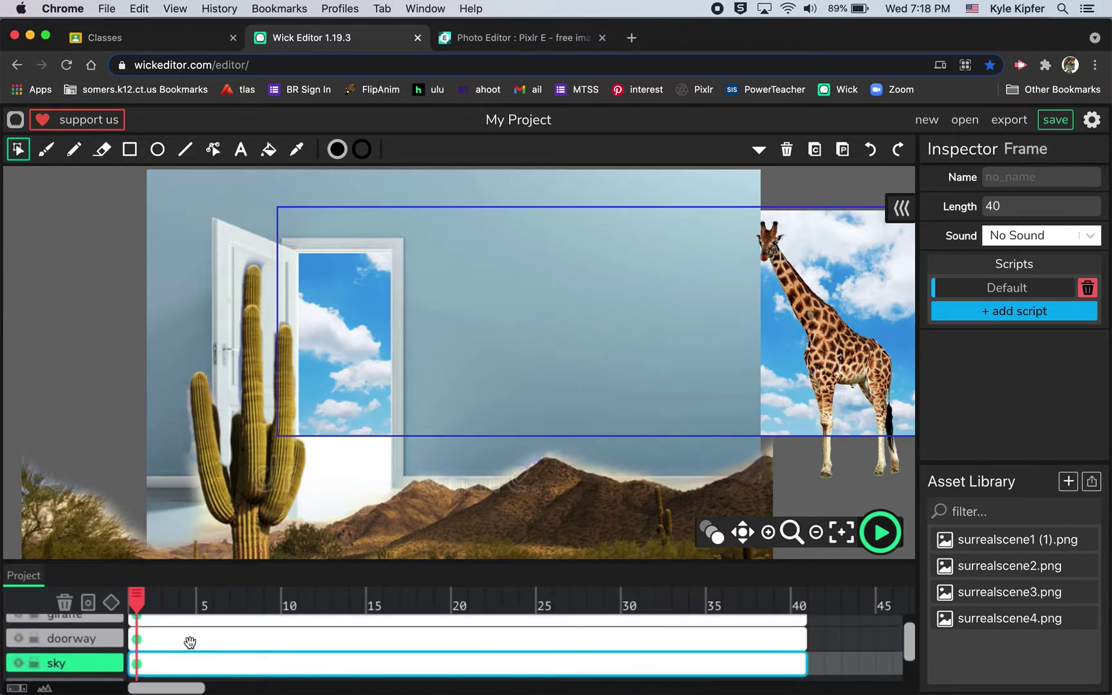
{"action": "left_click", "coordinate": [138, 641]}
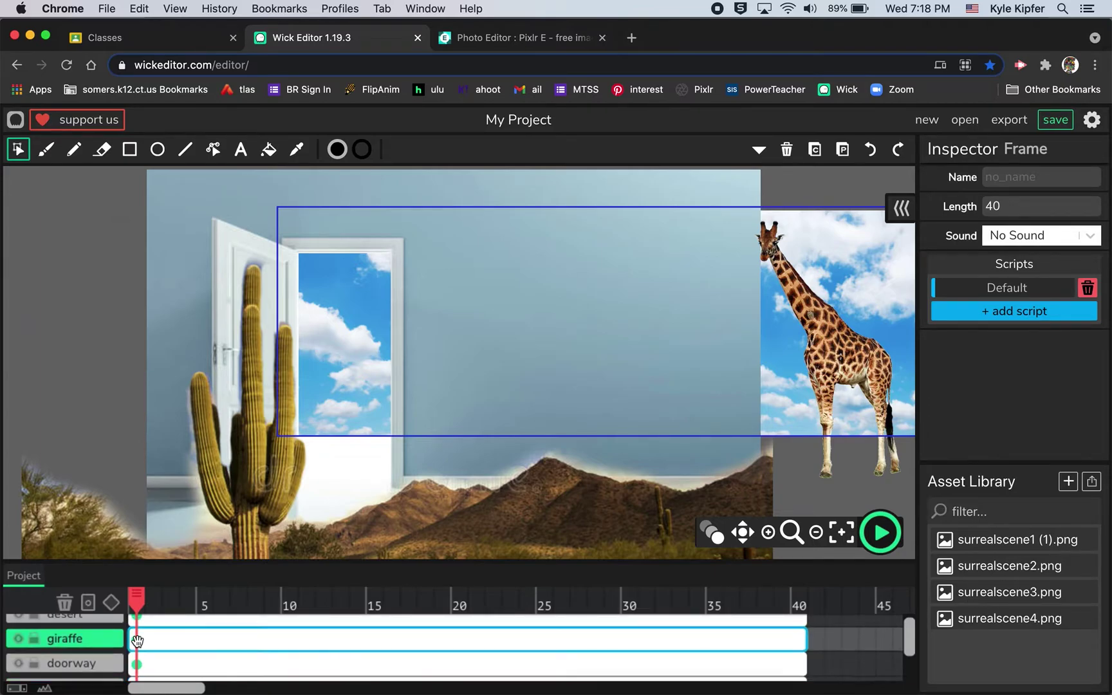
{"action": "scroll", "coordinate": [137, 642], "scroll_direction": "down", "scroll_amount": 3}
{"action": "left_click", "coordinate": [140, 648]}
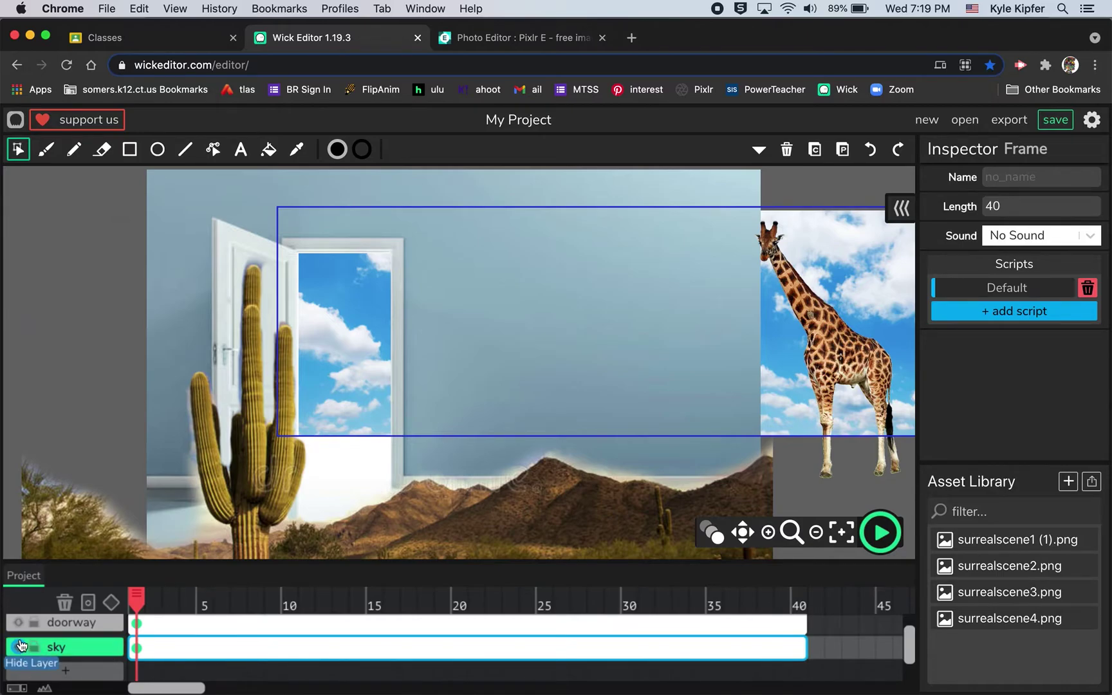
{"action": "scroll", "coordinate": [26, 646], "scroll_direction": "up", "scroll_amount": 1}
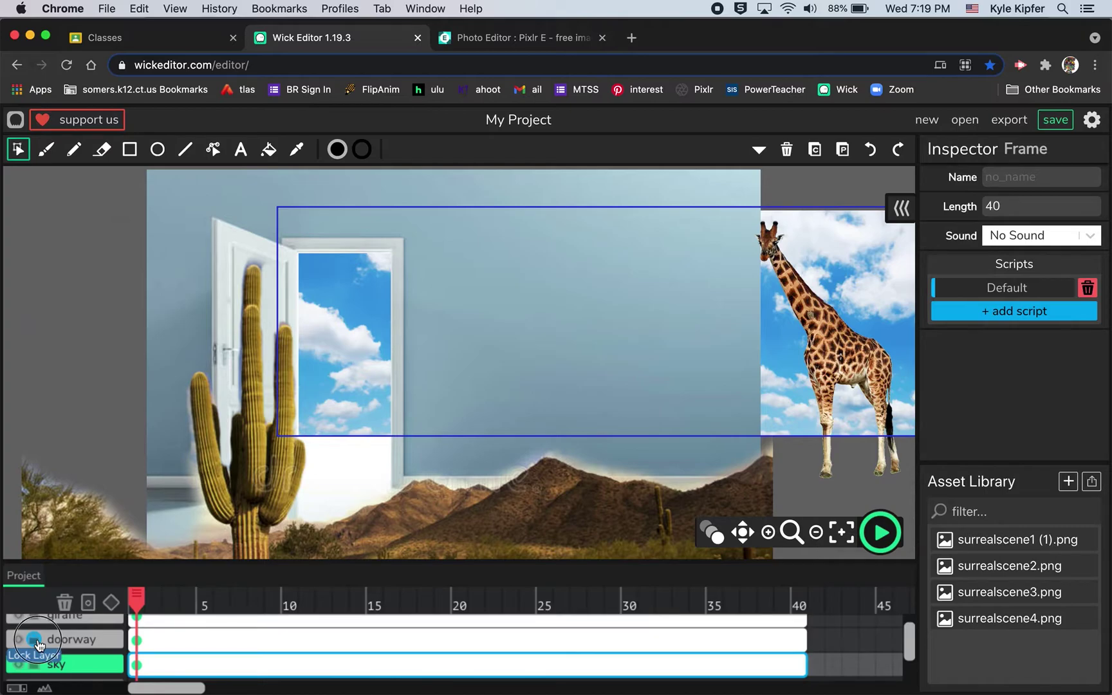
{"action": "left_click", "coordinate": [37, 643]}
{"action": "scroll", "coordinate": [38, 640], "scroll_direction": "up", "scroll_amount": 1}
{"action": "left_click", "coordinate": [32, 638]}
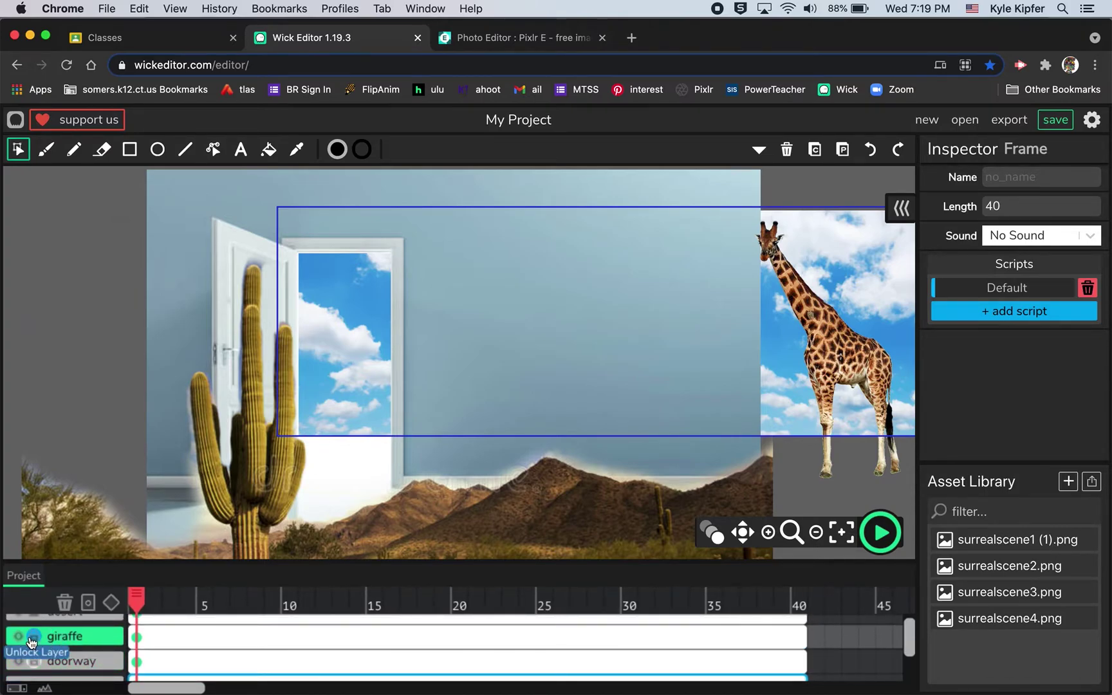
{"action": "scroll", "coordinate": [33, 640], "scroll_direction": "up", "scroll_amount": 1}
{"action": "left_click", "coordinate": [34, 626]}
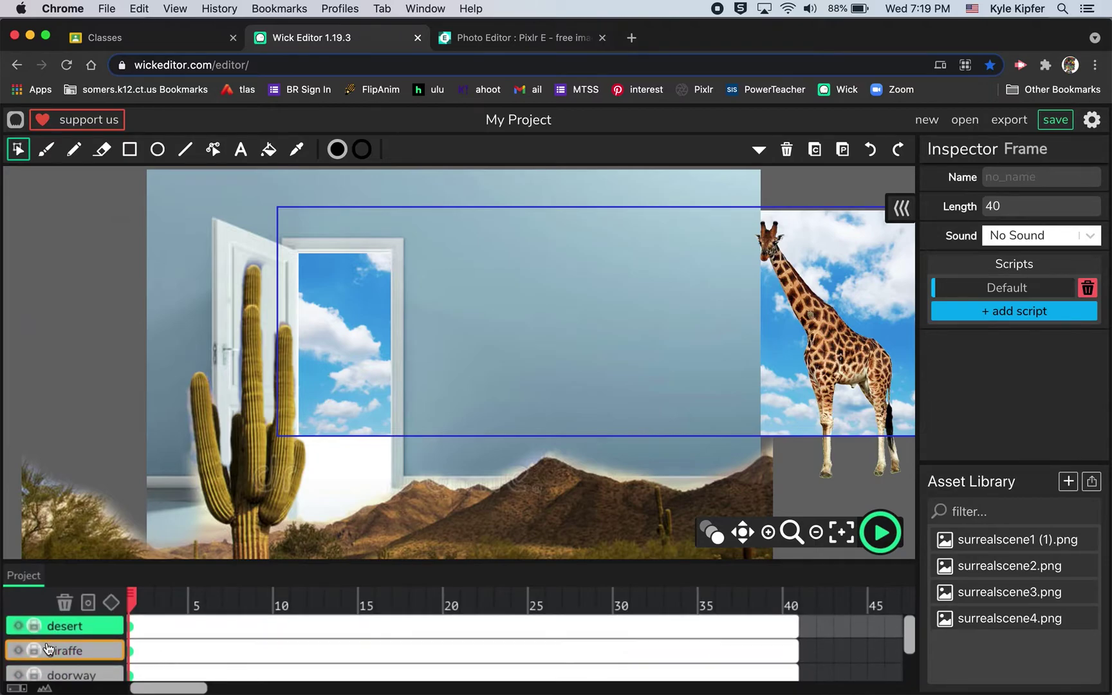
Add tween keyframes to the sky layer at frame 1 and frame 40
{"action": "scroll", "coordinate": [46, 649], "scroll_direction": "down", "scroll_amount": 2}
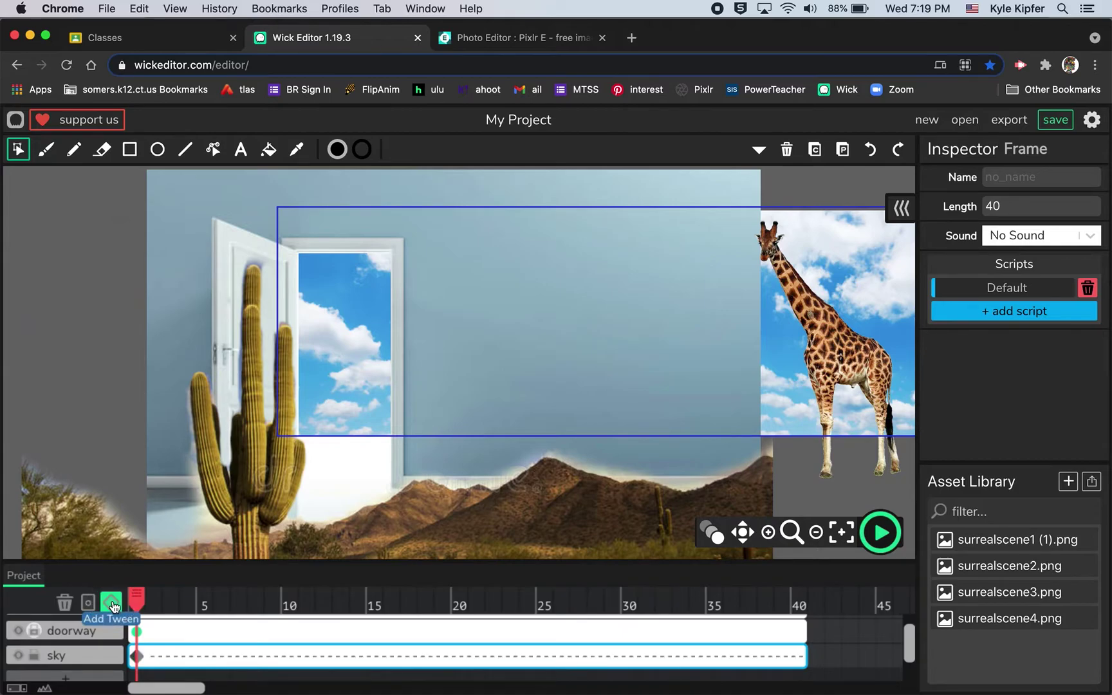
{"action": "left_click", "coordinate": [138, 601]}
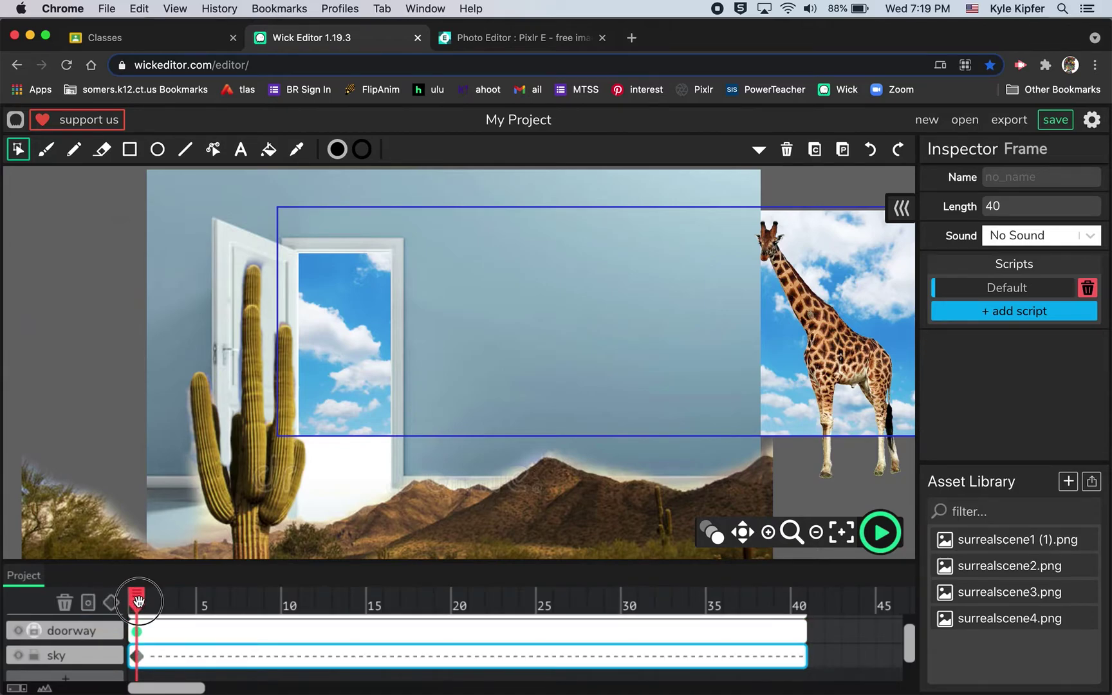
{"action": "left_click_drag", "start_coordinate": [138, 601], "coordinate": [791, 613]}
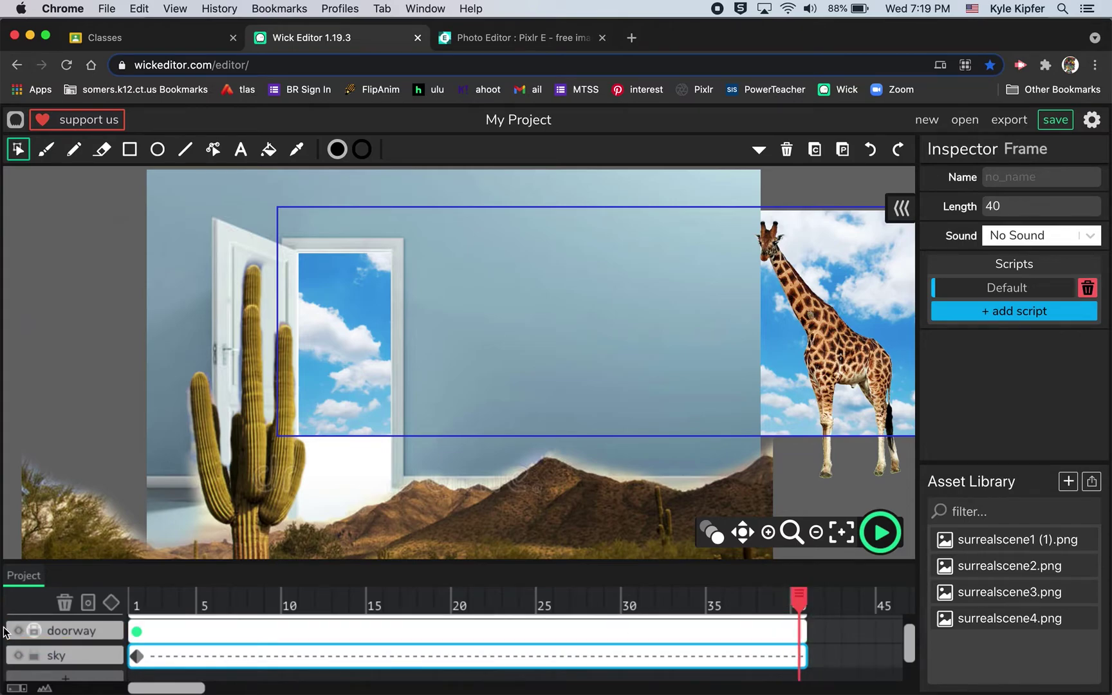
{"action": "left_click", "coordinate": [110, 605]}
Undo a freehand move of the sky clip at frame 40 and shift it straight left to about X -121
{"action": "left_click_drag", "start_coordinate": [353, 362], "coordinate": [43, 374]}
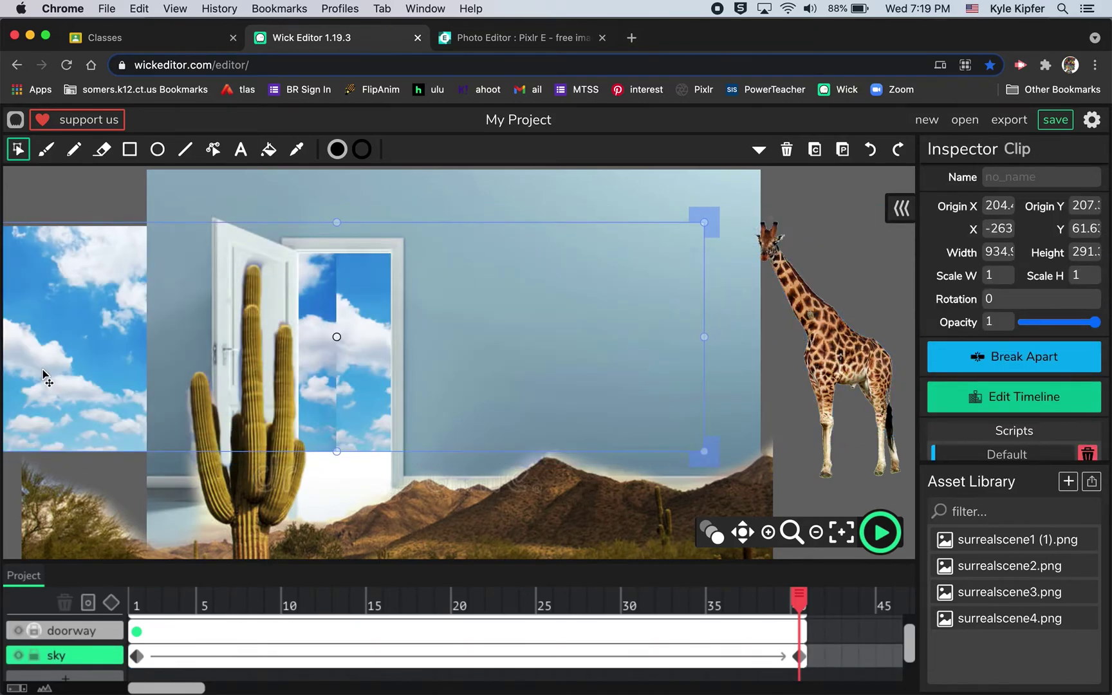
{"action": "key", "text": "super+z"}
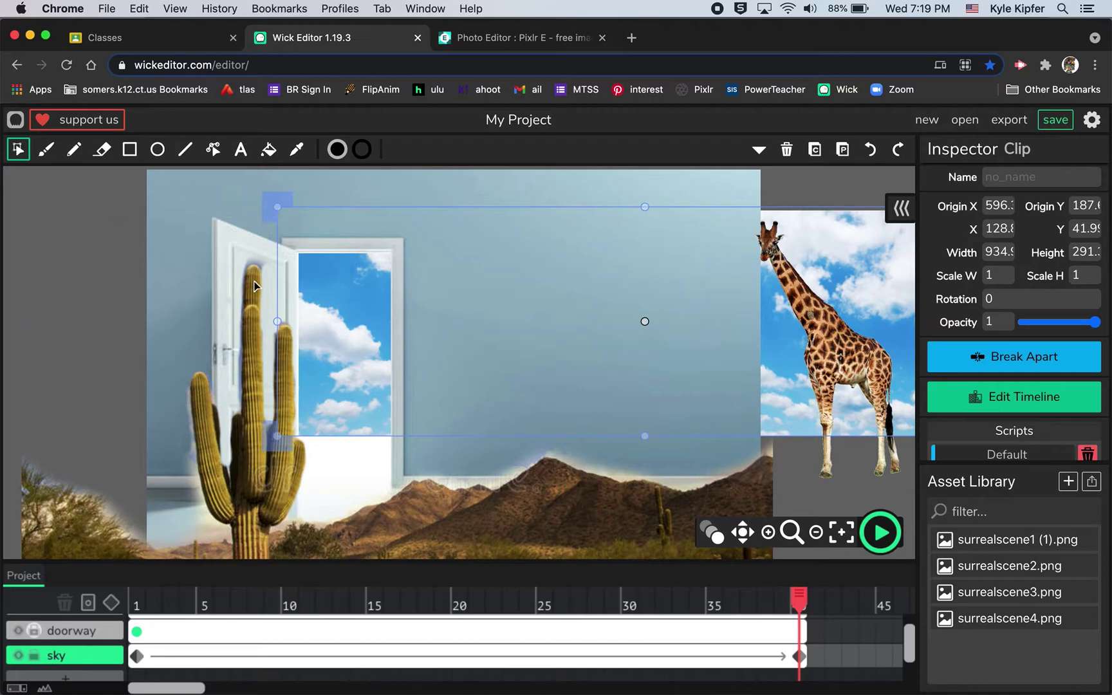
{"action": "left_click", "coordinate": [362, 315]}
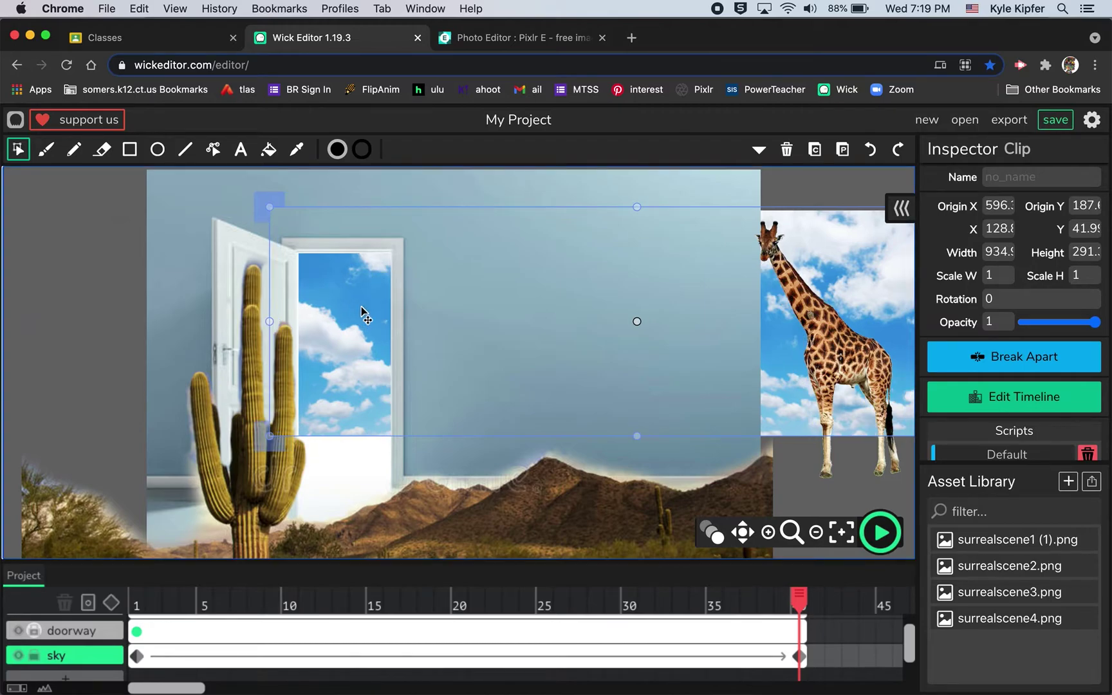
{"action": "key", "text": "shift+Left"}
{"action": "key", "text": "shift+Left"}
{"action": "key", "text": "shift+Left"}
{"action": "key", "text": "shift+Left"}
{"action": "key", "text": "shift+Left"}
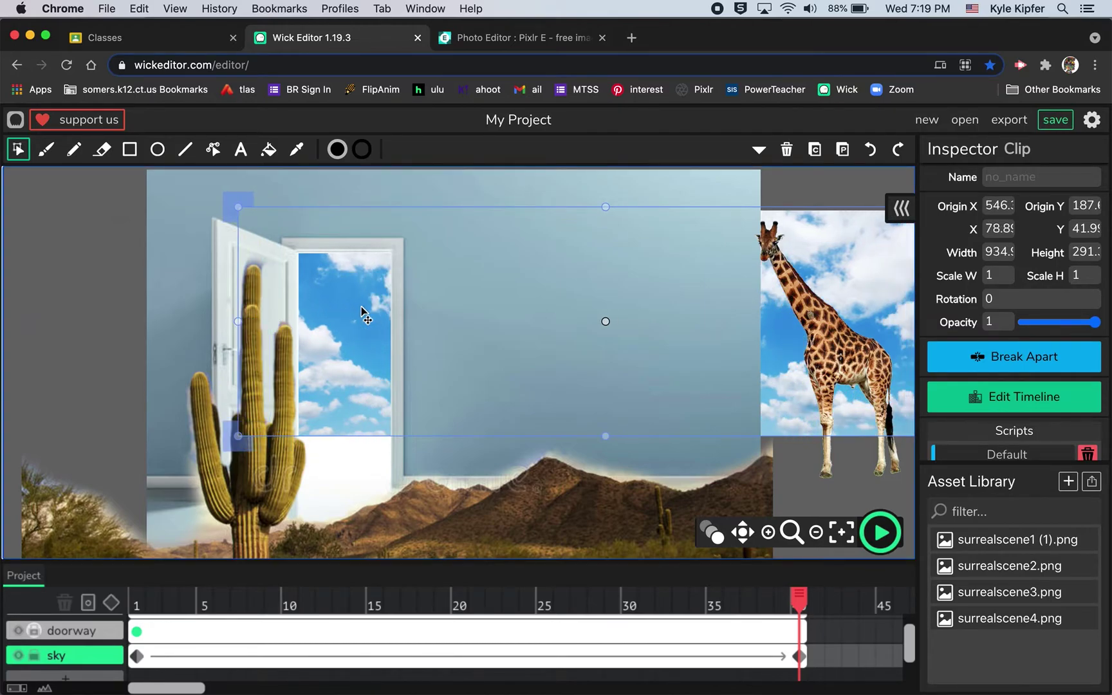
{"action": "key", "text": "shift+Left"}
{"action": "key", "text": "shift+Left"}
{"action": "key", "text": "shift+Left"}
{"action": "key", "text": "shift+Left"}
{"action": "key", "text": "shift+Left"}
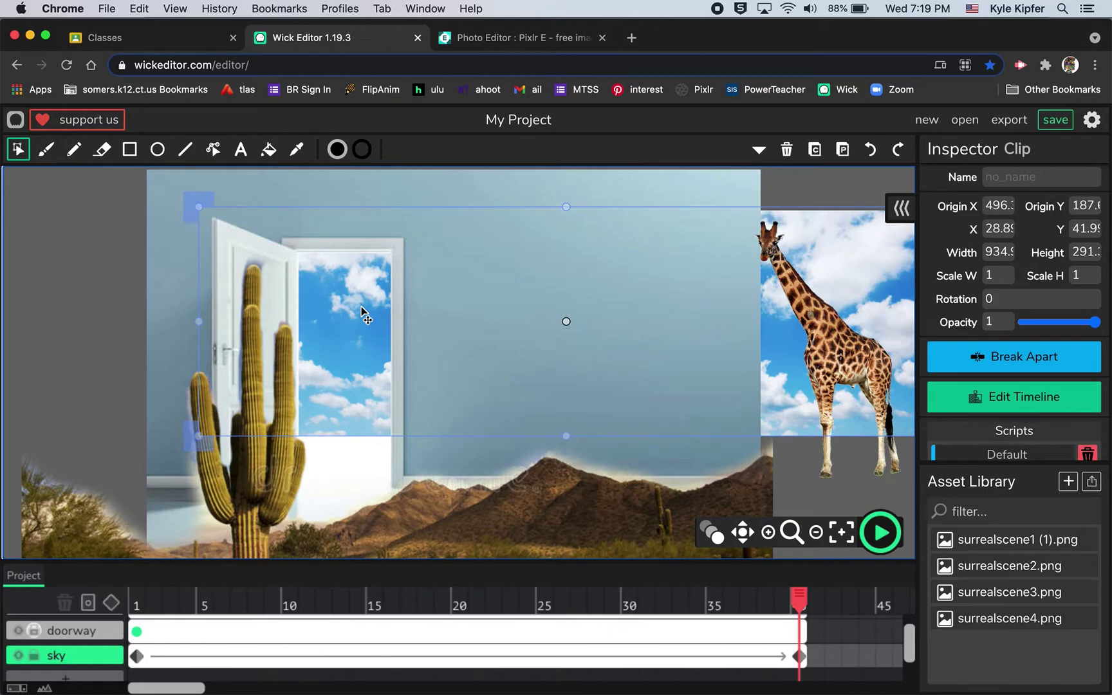
{"action": "key", "text": "shift+Left"}
{"action": "key", "text": "shift+Left"}
{"action": "key", "text": "shift+Left"}
{"action": "key", "text": "shift+Left"}
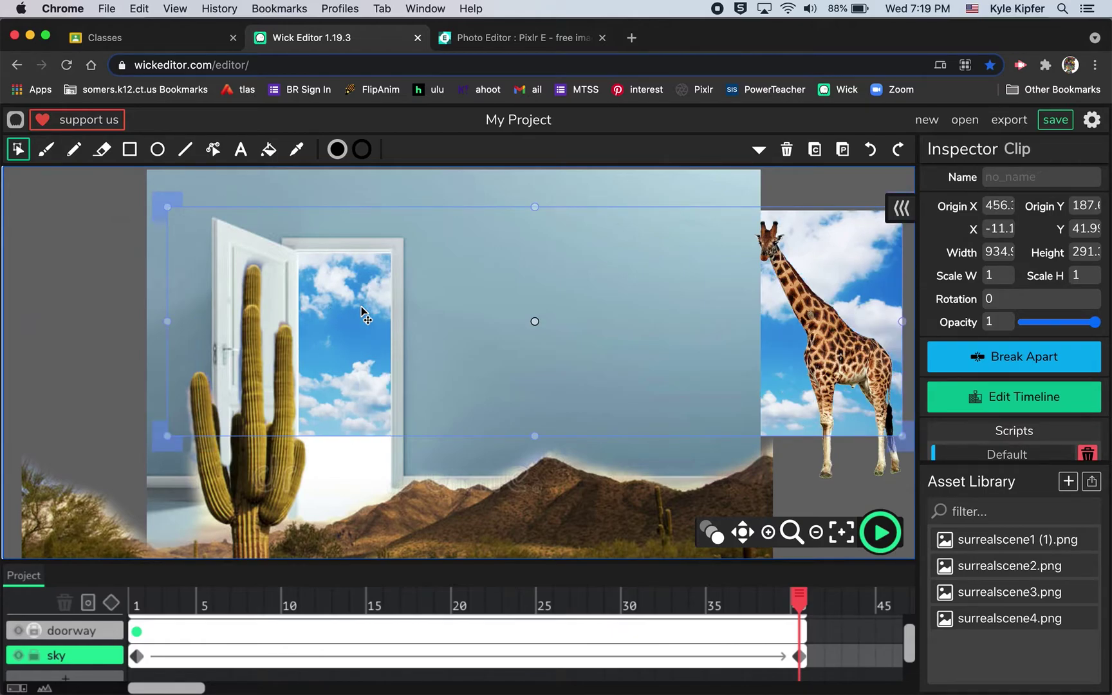
{"action": "key", "text": "shift+Left"}
{"action": "key", "text": "shift+Left"}
{"action": "key", "text": "shift+Left"}
{"action": "key", "text": "shift+Left"}
{"action": "key", "text": "shift+Left"}
{"action": "key", "text": "shift+Left"}
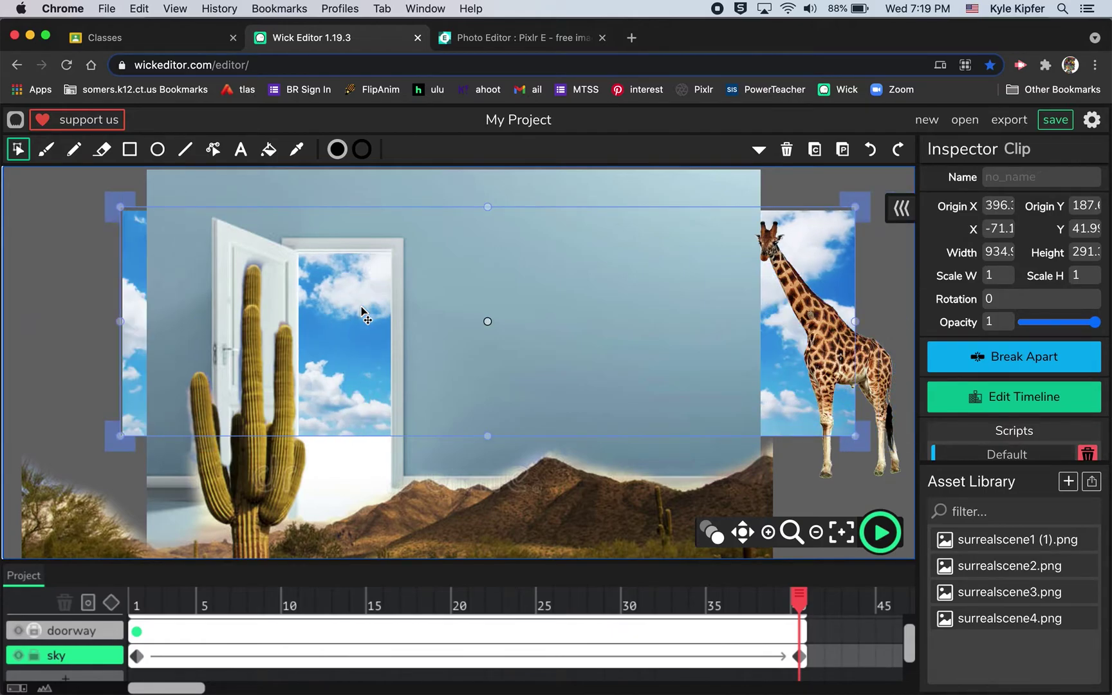
{"action": "key", "text": "shift+Left"}
{"action": "key", "text": "shift+Left"}
{"action": "key", "text": "shift+Left"}
{"action": "key", "text": "shift+Left"}
{"action": "key", "text": "shift+Left"}
{"action": "key", "text": "shift+Left"}
{"action": "key", "text": "shift+Left"}
{"action": "key", "text": "shift+Left"}
{"action": "key", "text": "shift+Left"}
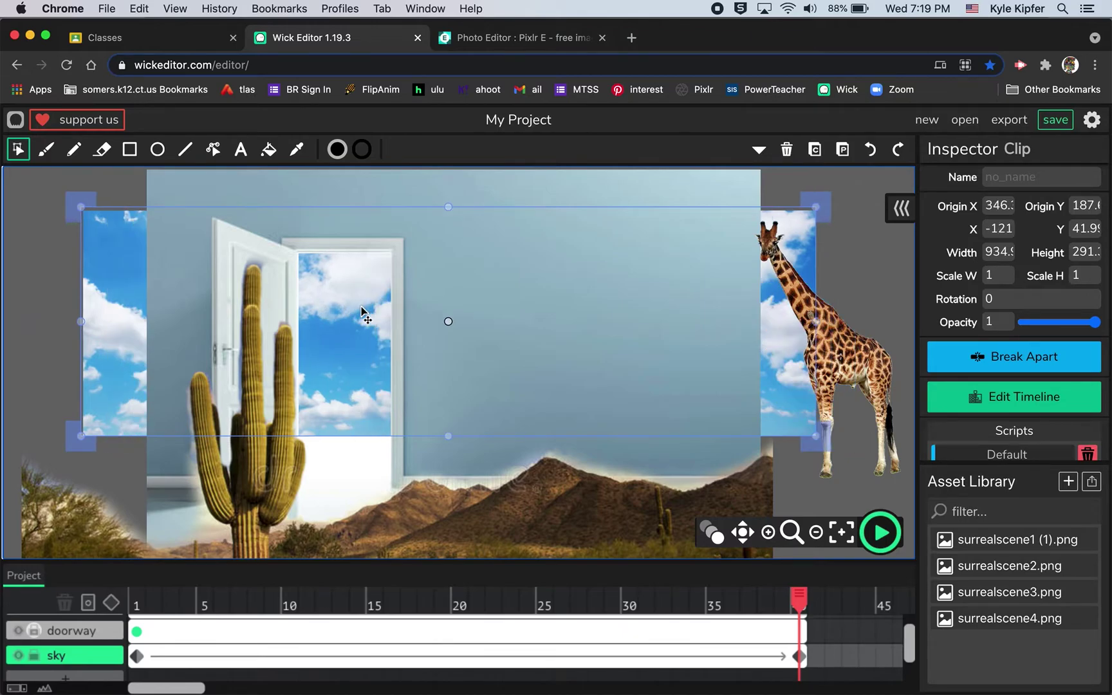
Shift the sky clip at frame 40 straight left to about X -331
{"action": "key", "text": "shift+Left"}
{"action": "key", "text": "shift+Left"}
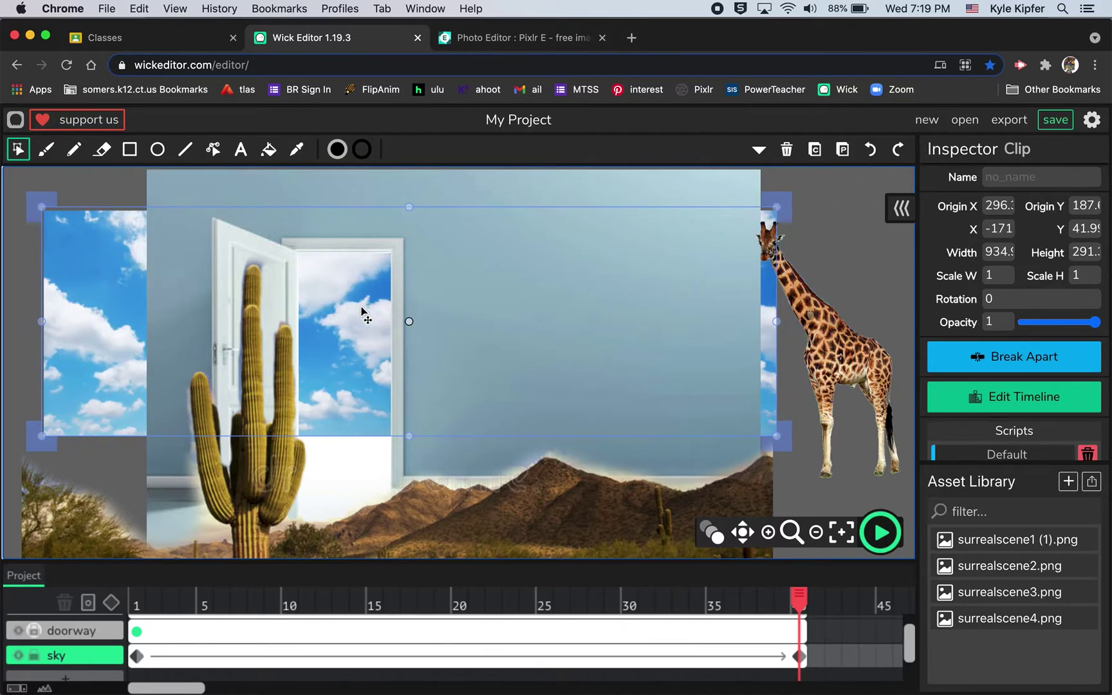
{"action": "key", "text": "shift+Left"}
{"action": "key", "text": "shift+Left"}
{"action": "key", "text": "shift+Left"}
{"action": "key", "text": "shift+Left"}
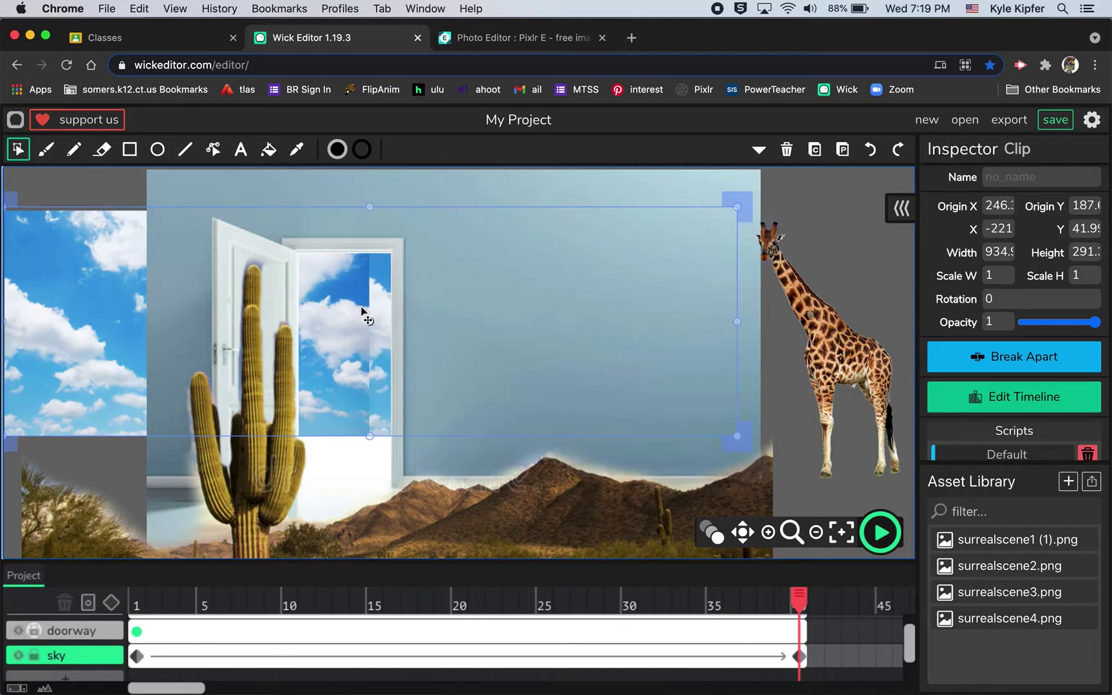
{"action": "key", "text": "shift+Left"}
{"action": "key", "text": "shift+Left"}
{"action": "key", "text": "shift+Left"}
{"action": "key", "text": "shift+Left"}
{"action": "key", "text": "shift+Left"}
{"action": "key", "text": "shift+Left"}
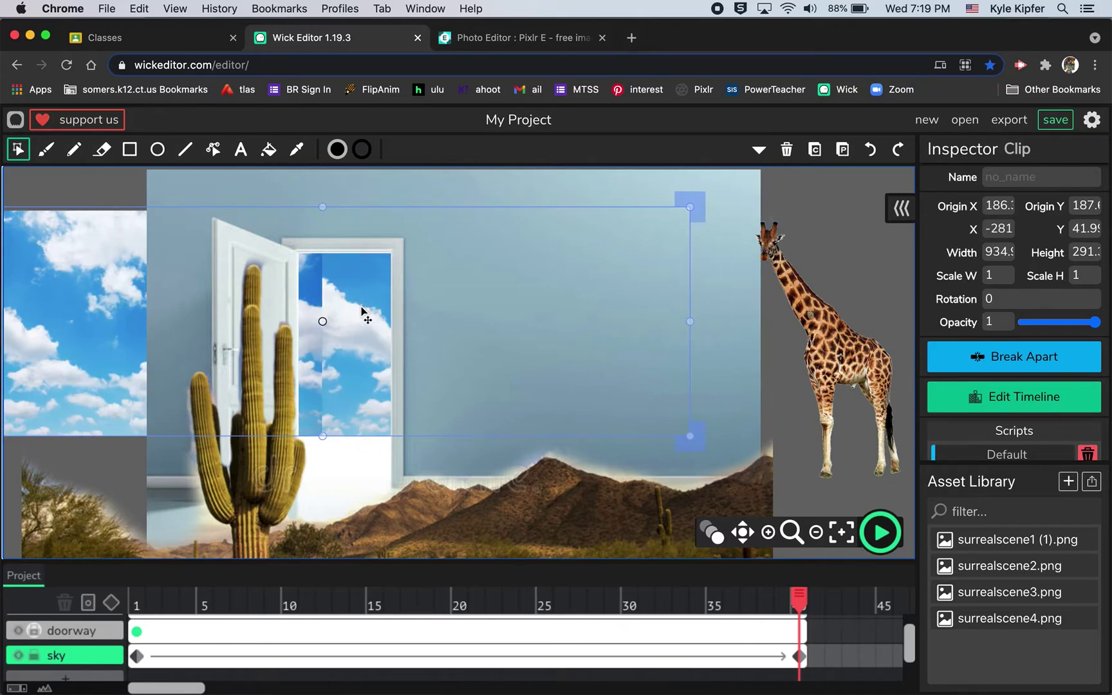
{"action": "key", "text": "shift+Left"}
{"action": "key", "text": "shift+Left"}
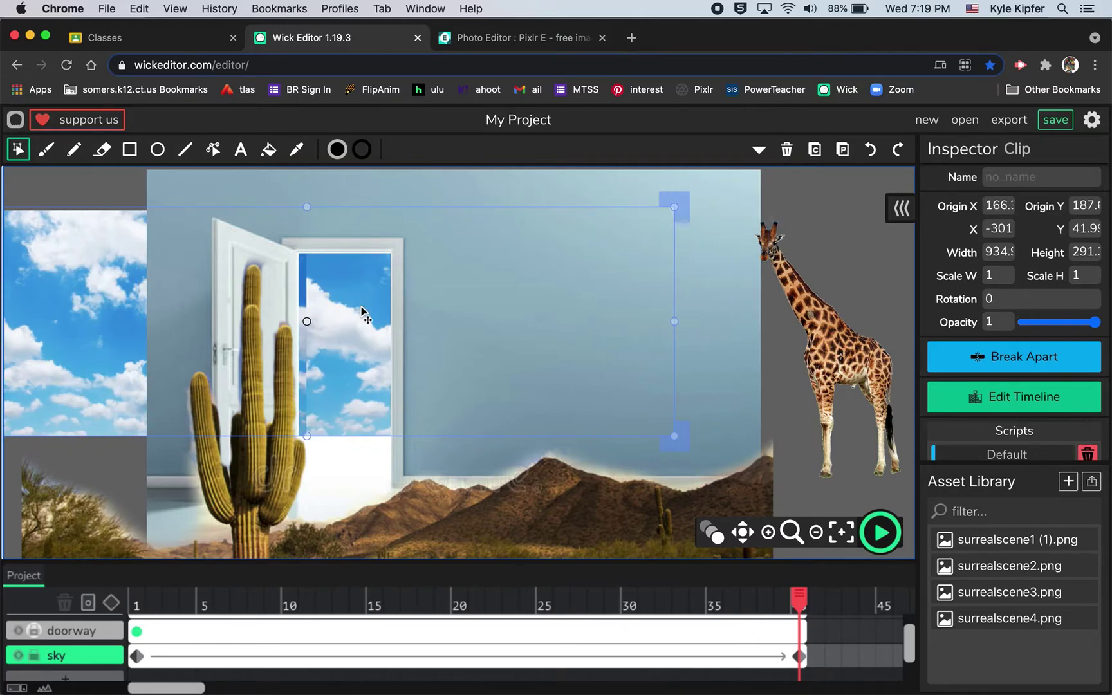
{"action": "key", "text": "shift+Left"}
{"action": "key", "text": "shift+Left"}
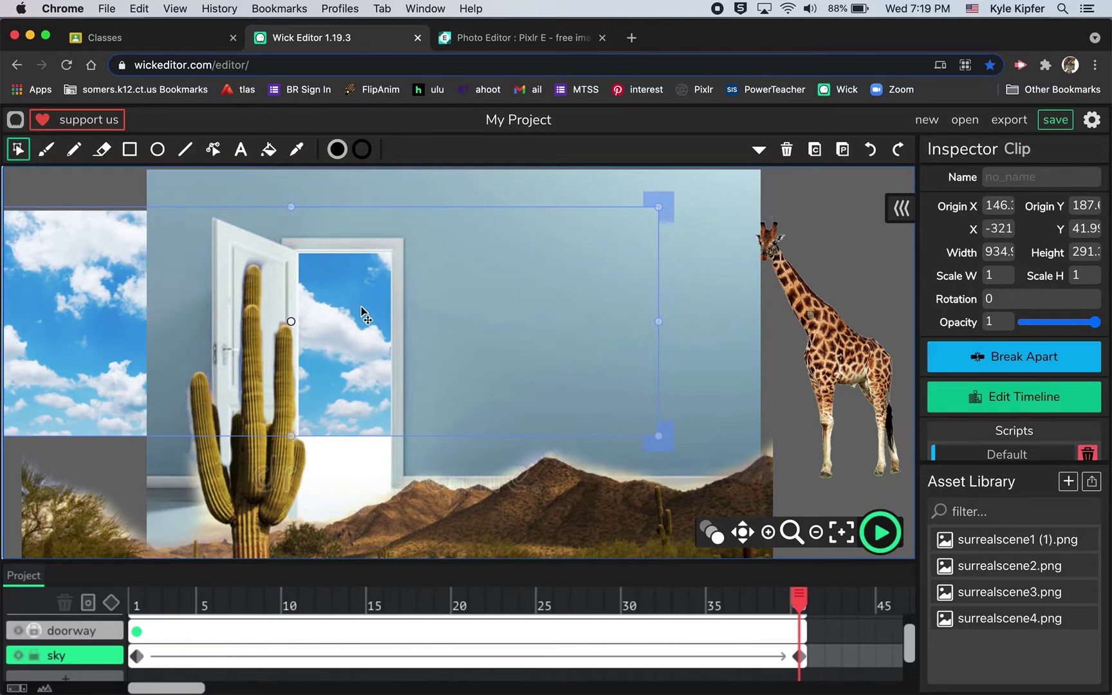
{"action": "key", "text": "Left"}
{"action": "key", "text": "Left"}
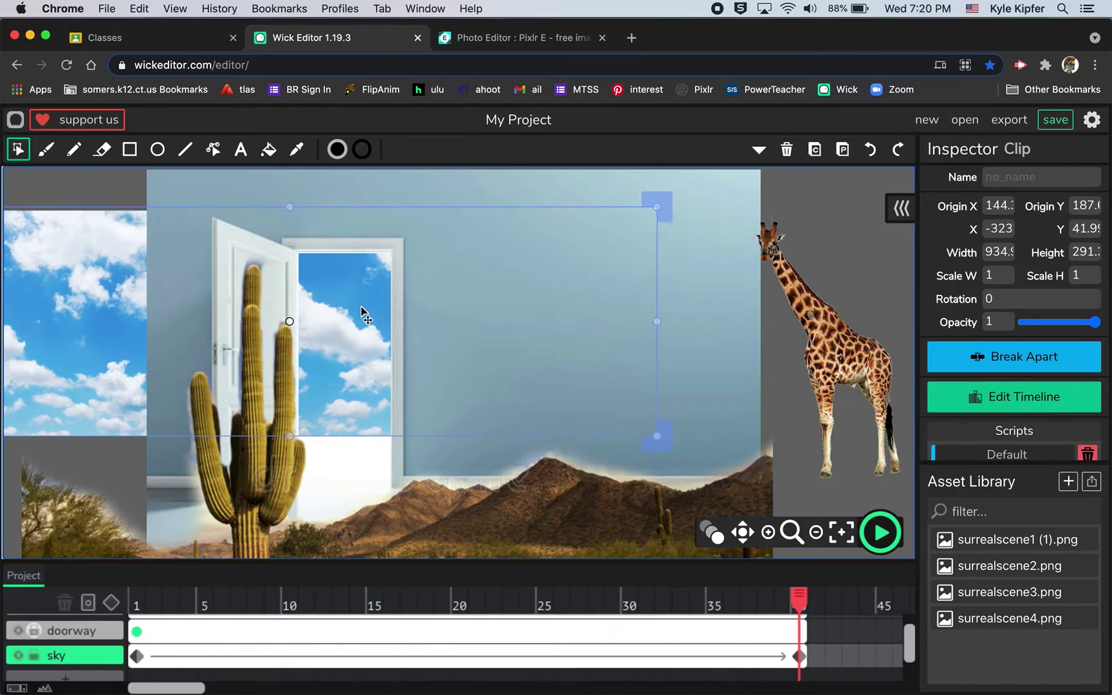
{"action": "key", "text": "Left"}
{"action": "key", "text": "Left"}
{"action": "key", "text": "Left"}
{"action": "key", "text": "Left"}
{"action": "key", "text": "Left"}
{"action": "key", "text": "Left"}
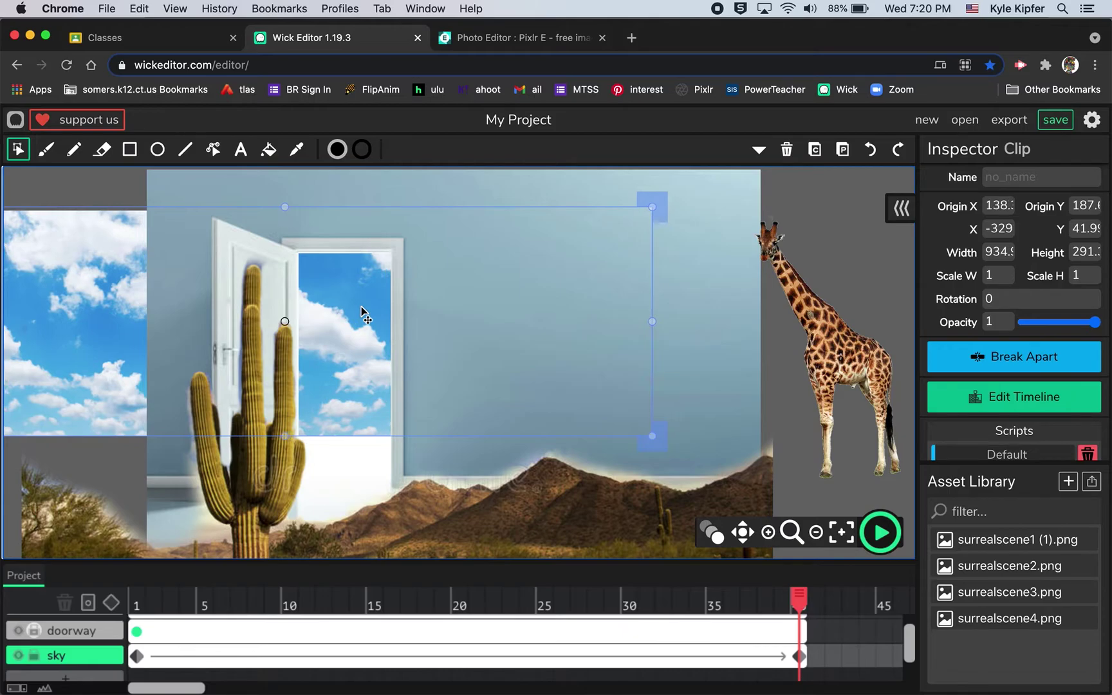
{"action": "key", "text": "Left"}
{"action": "key", "text": "Left"}
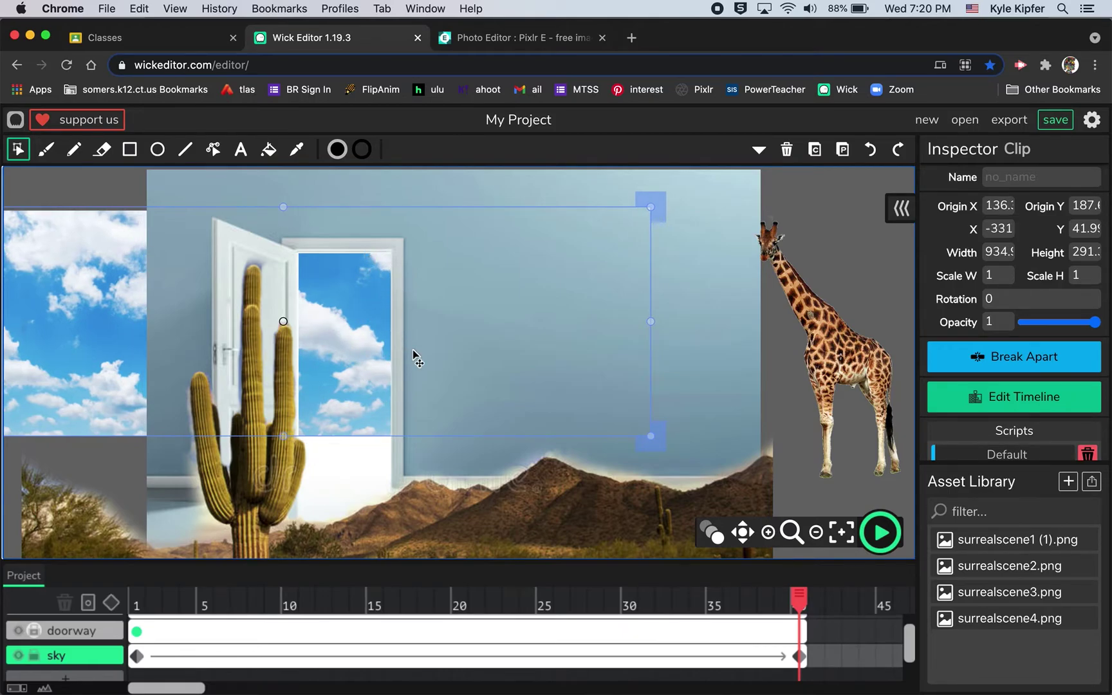
Deselect the sky clip and preview the sky movement, stopping the playback partway through
{"action": "left_click", "coordinate": [828, 218]}
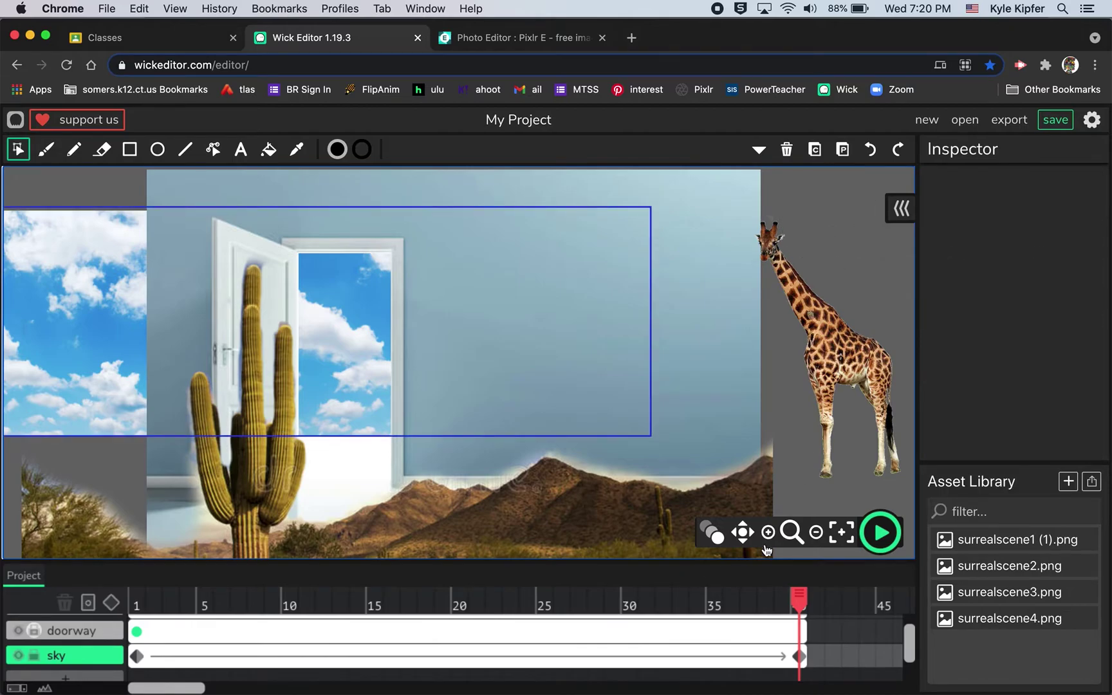
{"action": "left_click", "coordinate": [880, 533]}
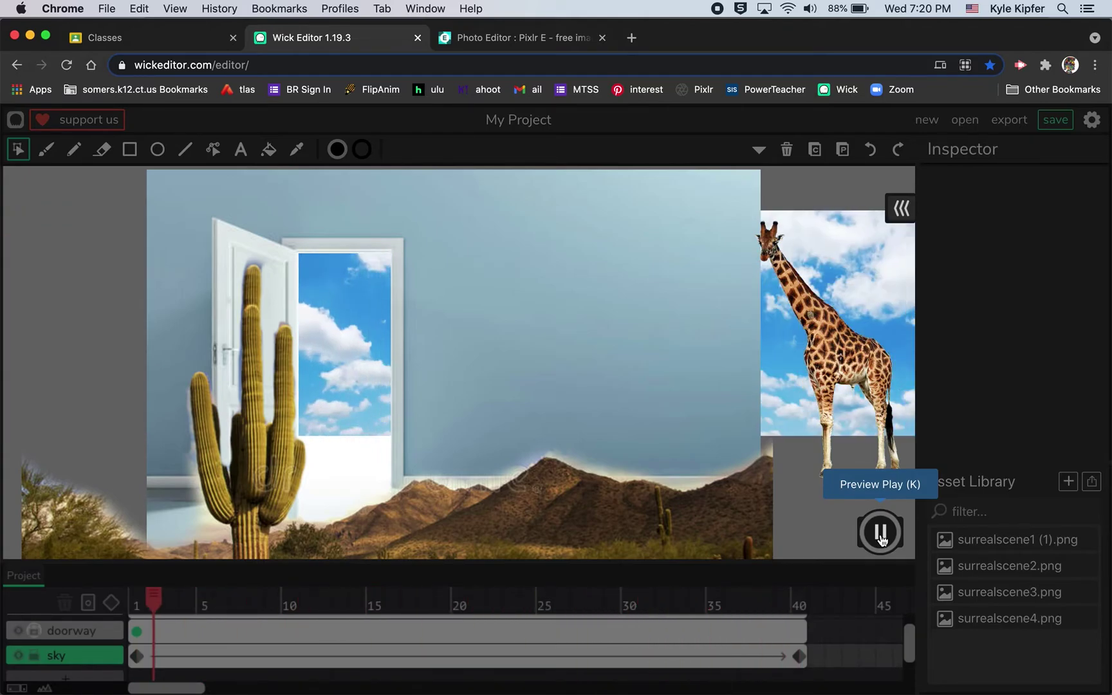
{"action": "left_click", "coordinate": [882, 540]}
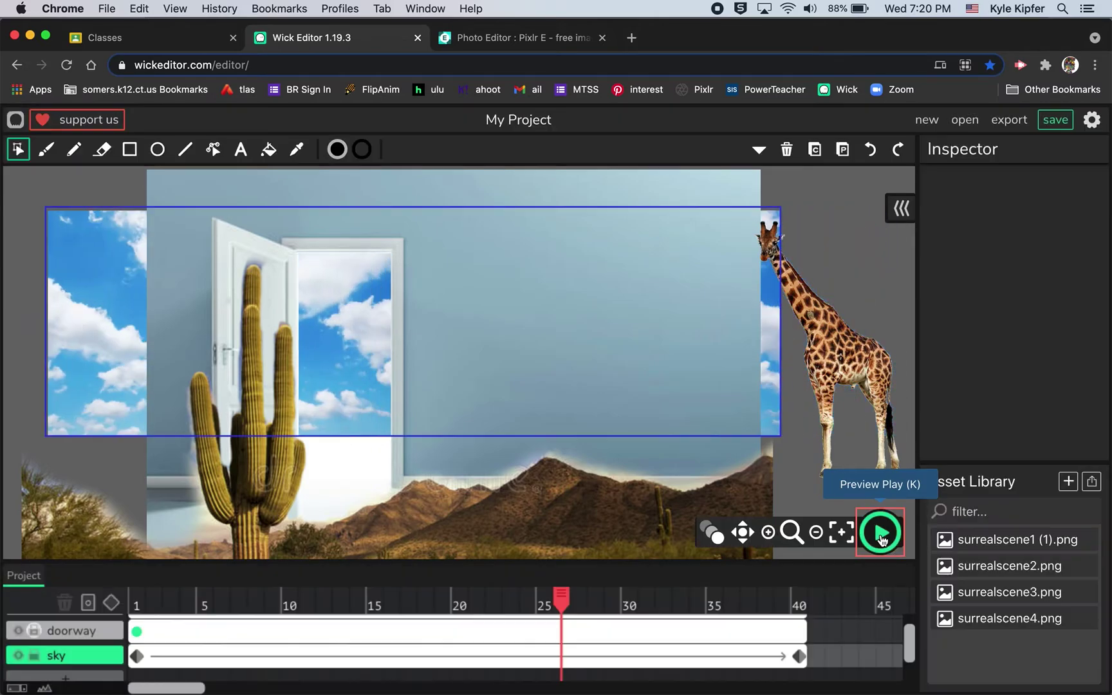
Add tween keyframes to the giraffe layer at frame 1 and frame 18
{"action": "scroll", "coordinate": [302, 648], "scroll_direction": "up", "scroll_amount": 3}
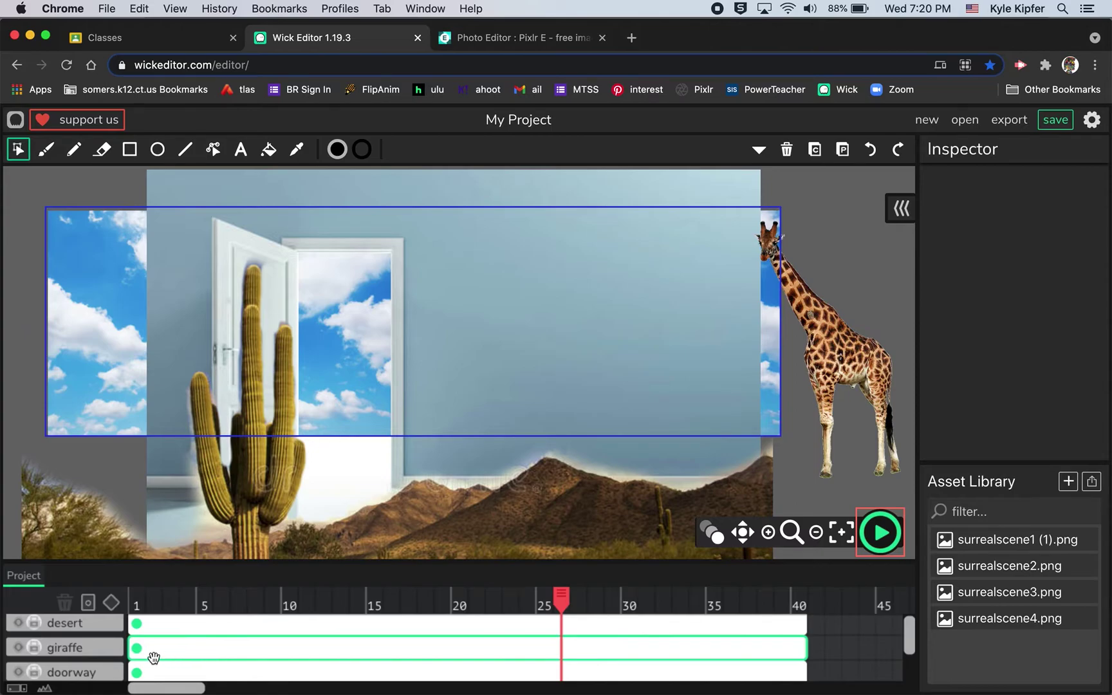
{"action": "left_click", "coordinate": [139, 650]}
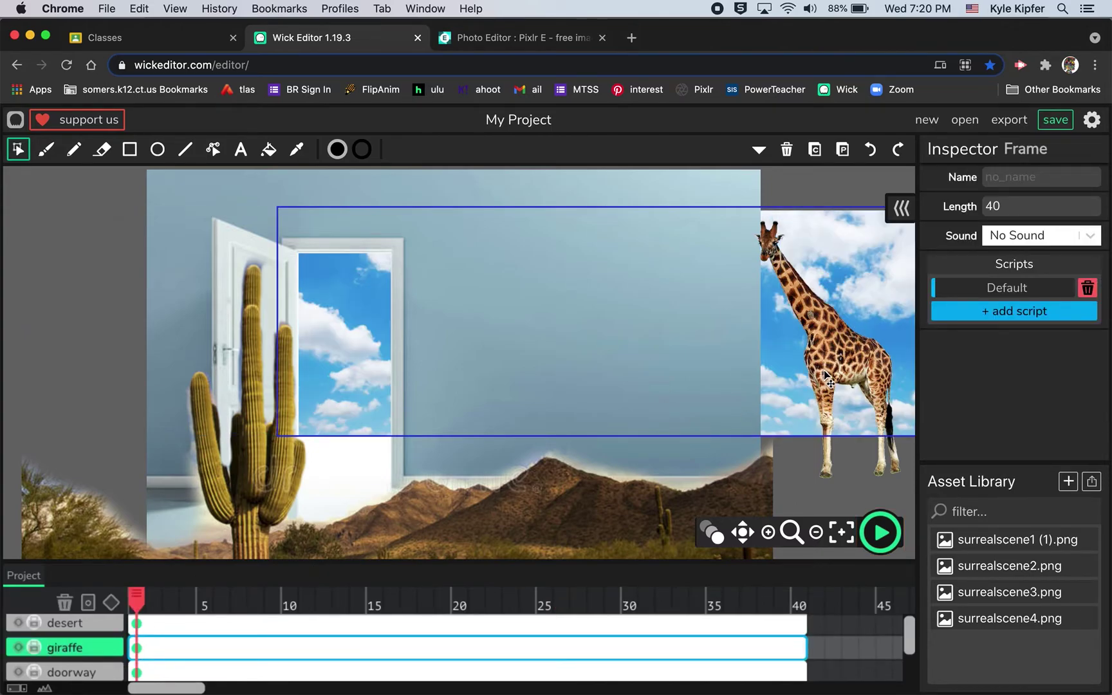
{"action": "left_click", "coordinate": [111, 603]}
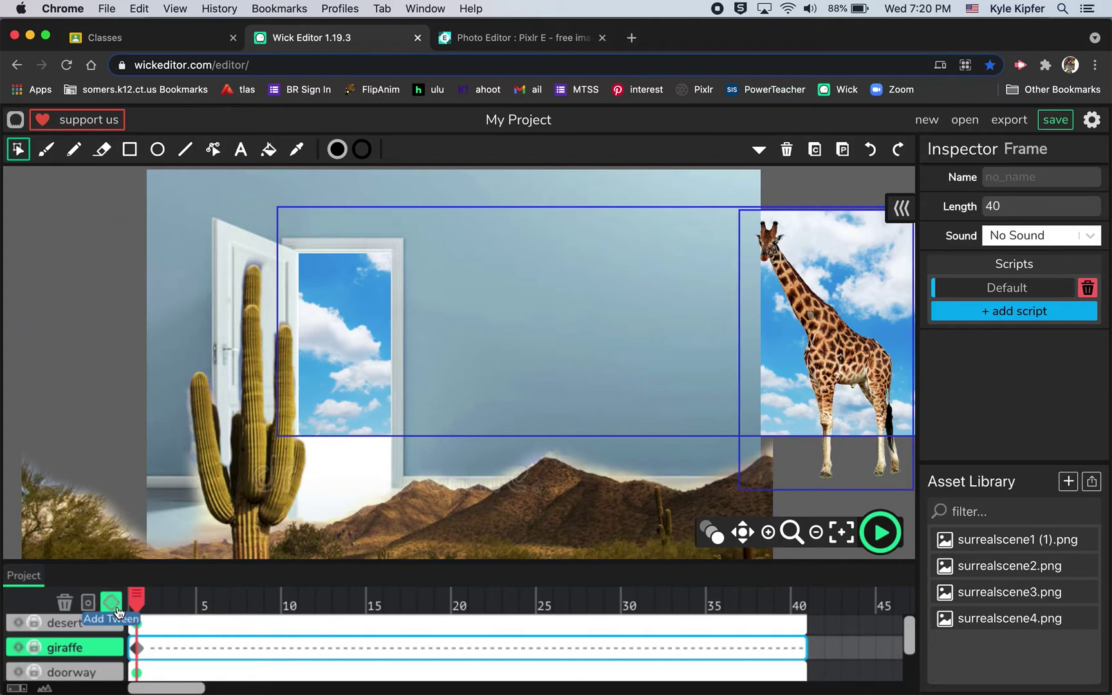
{"action": "left_click", "coordinate": [419, 649]}
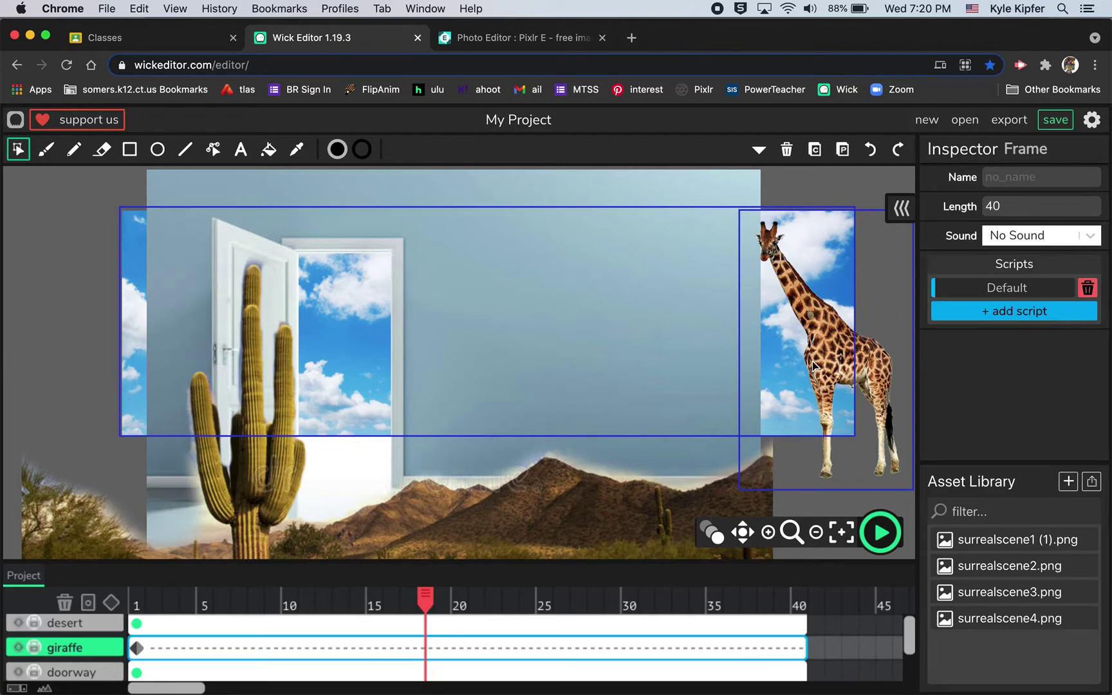
{"action": "left_click", "coordinate": [112, 604]}
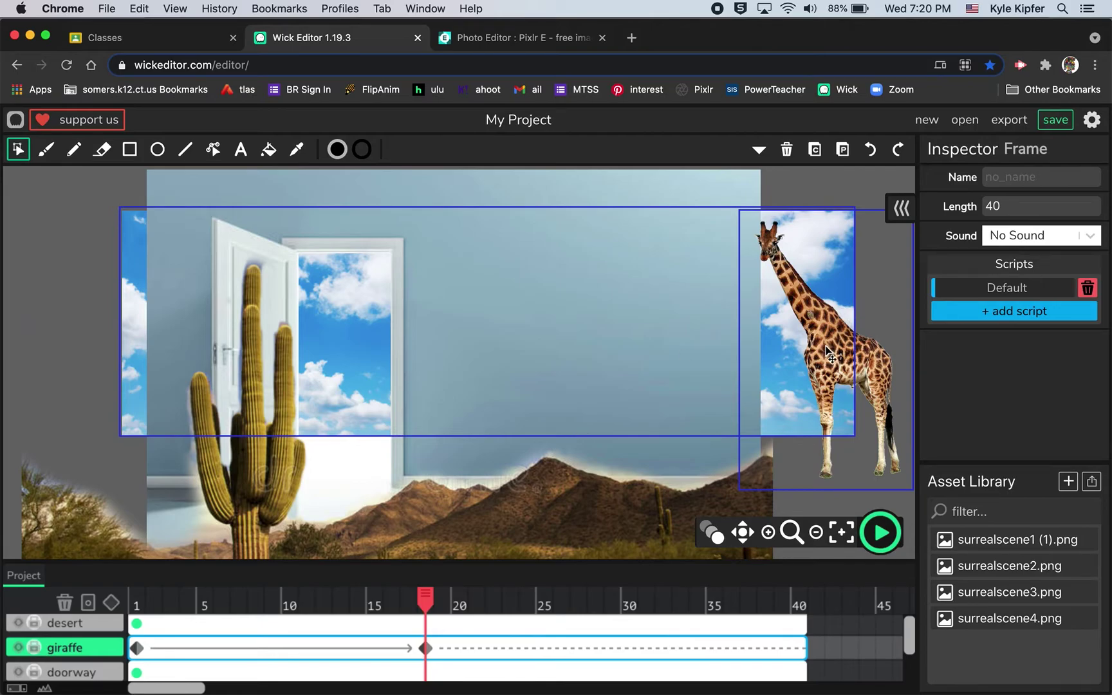
Undo an accidental move of the sky clip, unlock the giraffe layer and lock the sky layer
{"action": "left_click_drag", "start_coordinate": [830, 353], "coordinate": [605, 514]}
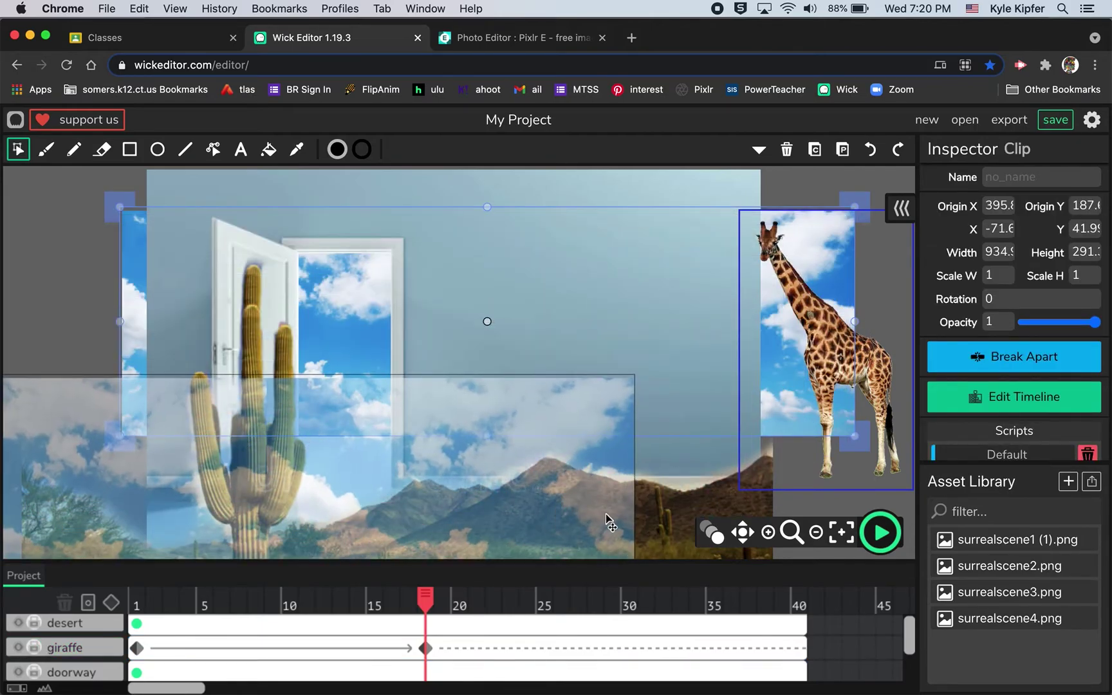
{"action": "key", "text": "super+z"}
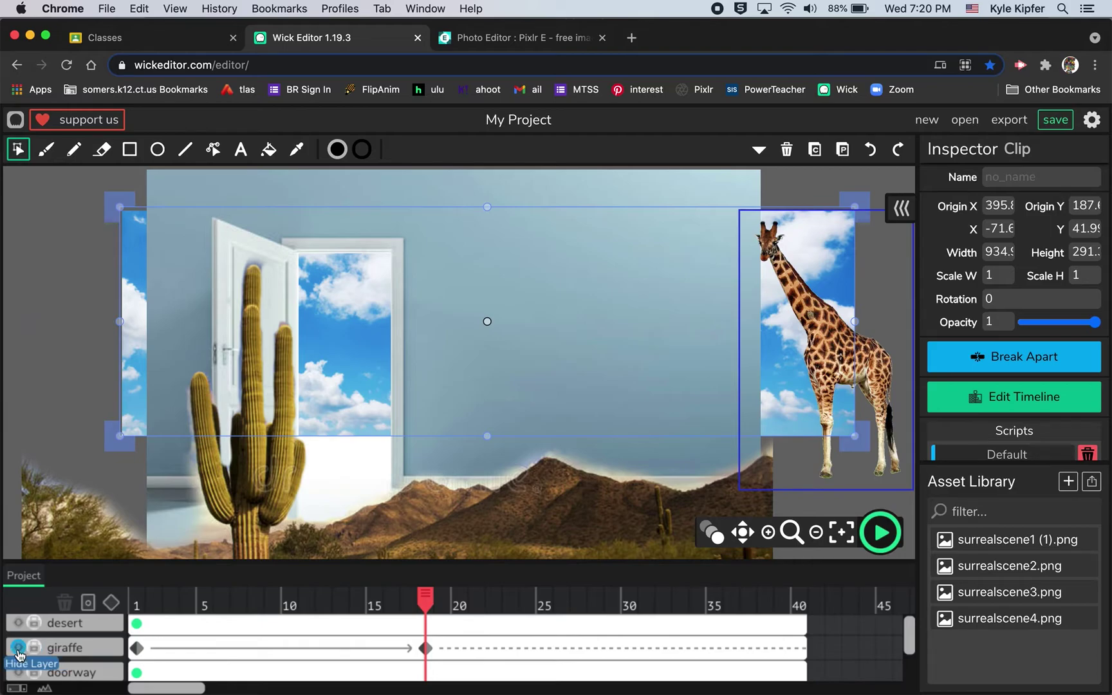
{"action": "left_click", "coordinate": [53, 647]}
{"action": "scroll", "coordinate": [53, 649], "scroll_direction": "down", "scroll_amount": 1}
{"action": "scroll", "coordinate": [53, 648], "scroll_direction": "down", "scroll_amount": 1}
{"action": "left_click", "coordinate": [54, 649]}
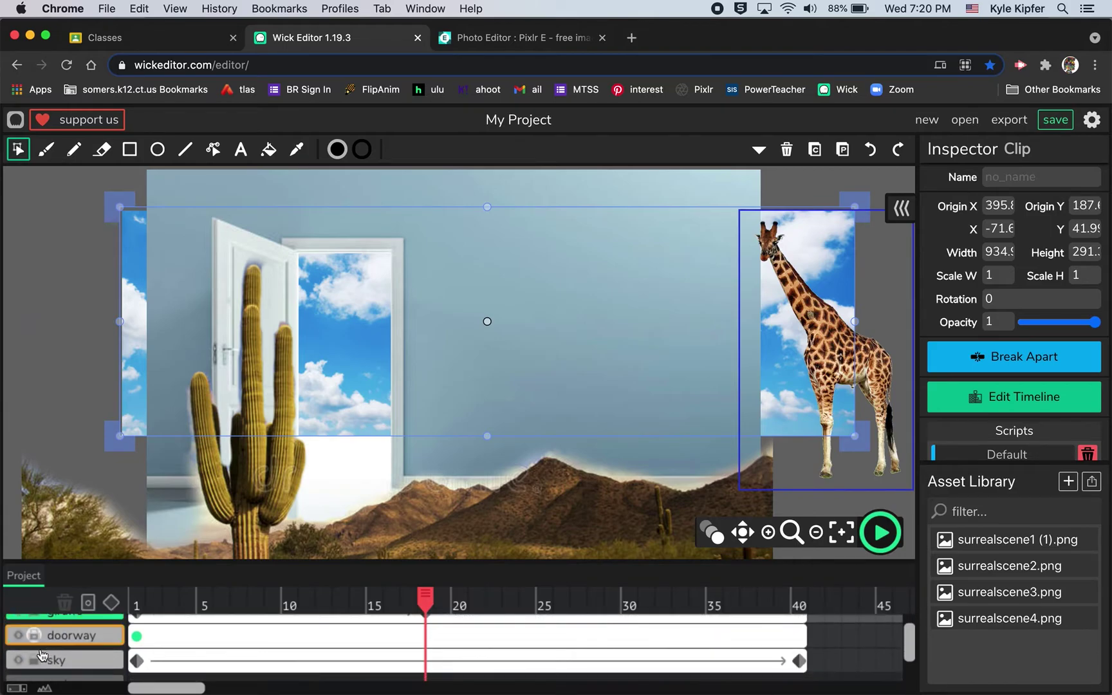
{"action": "scroll", "coordinate": [67, 645], "scroll_direction": "up", "scroll_amount": 2}
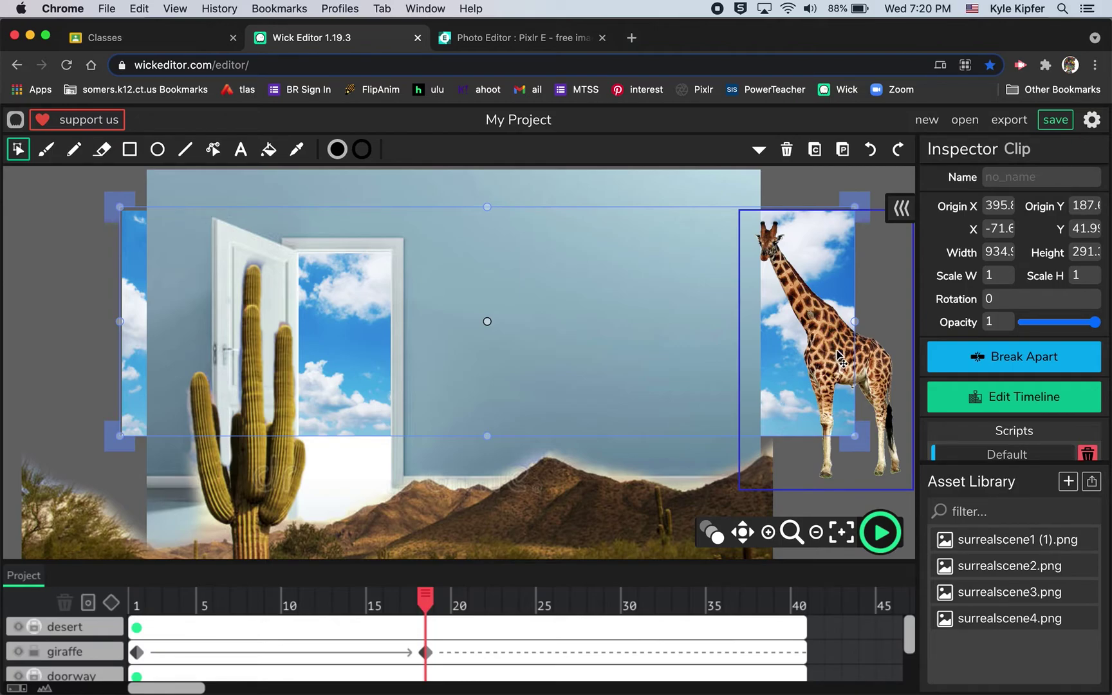
Move the giraffe at frame 18 down behind the desert to about origin X 378, Y 567, and add a tween keyframe at frame 20
{"action": "left_click_drag", "start_coordinate": [840, 360], "coordinate": [484, 623]}
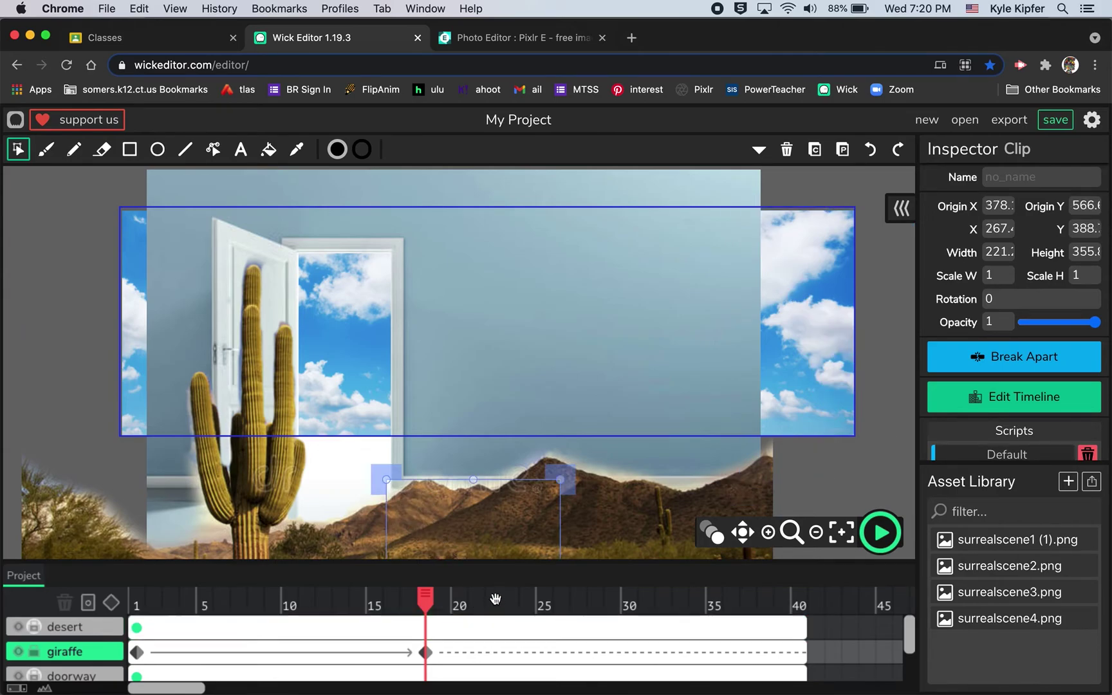
{"action": "left_click_drag", "start_coordinate": [425, 600], "coordinate": [458, 595]}
{"action": "left_click", "coordinate": [467, 673]}
{"action": "left_click", "coordinate": [463, 652]}
{"action": "left_click", "coordinate": [110, 603]}
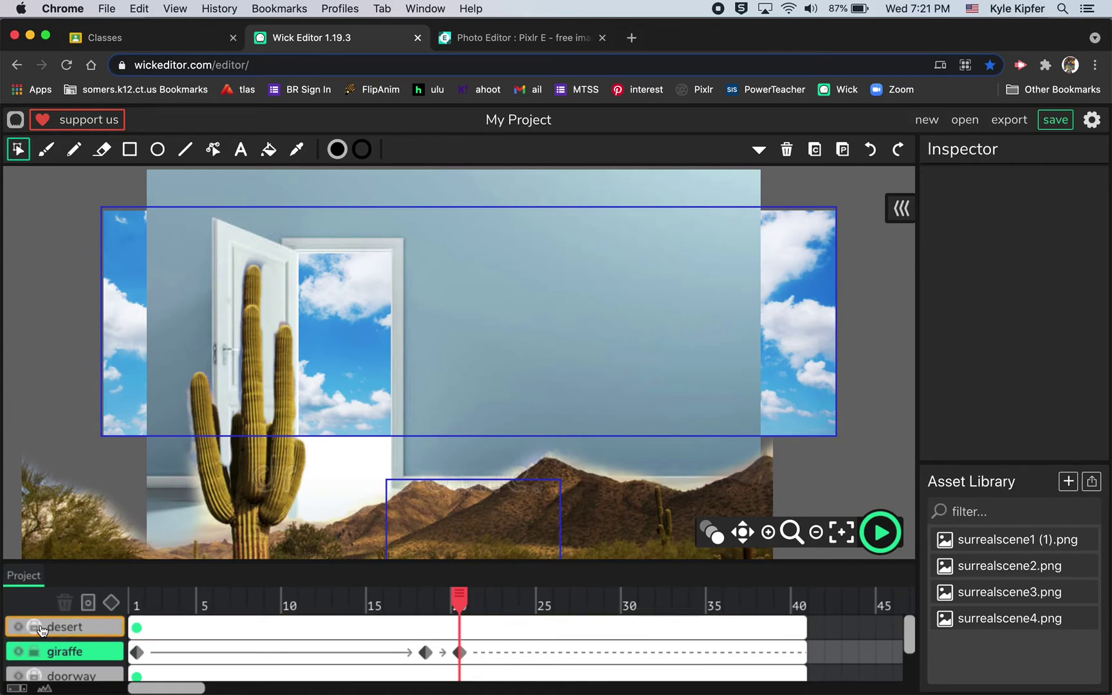
Hide the desert layer and flip the giraffe horizontally at frame 20
{"action": "left_click", "coordinate": [17, 629]}
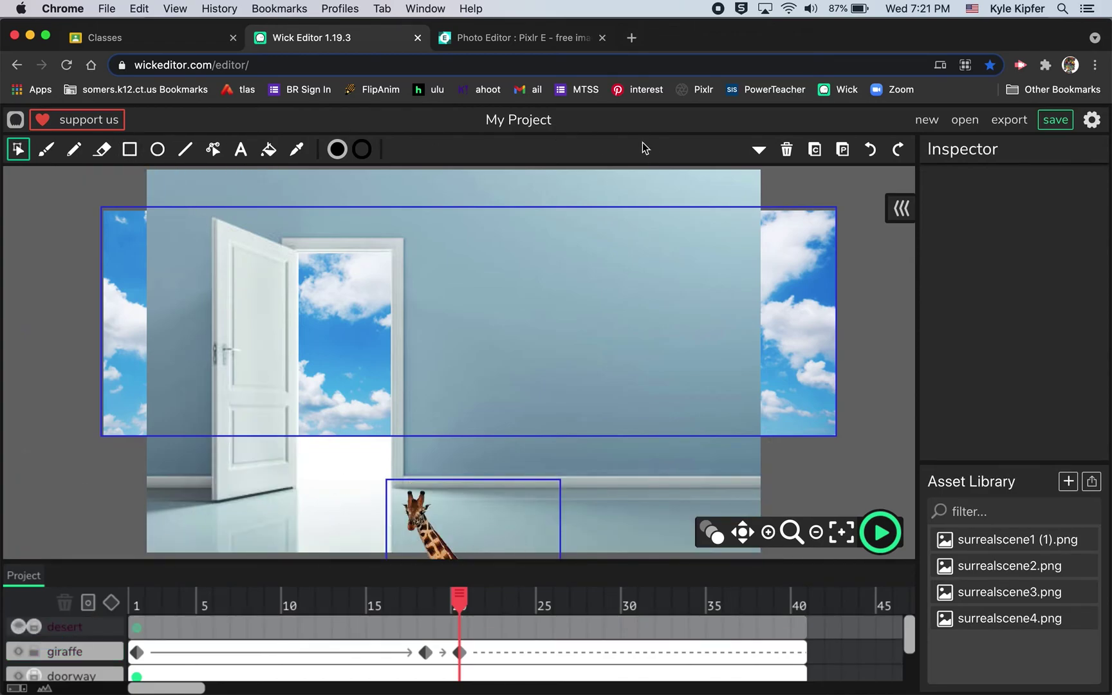
{"action": "left_click", "coordinate": [759, 152]}
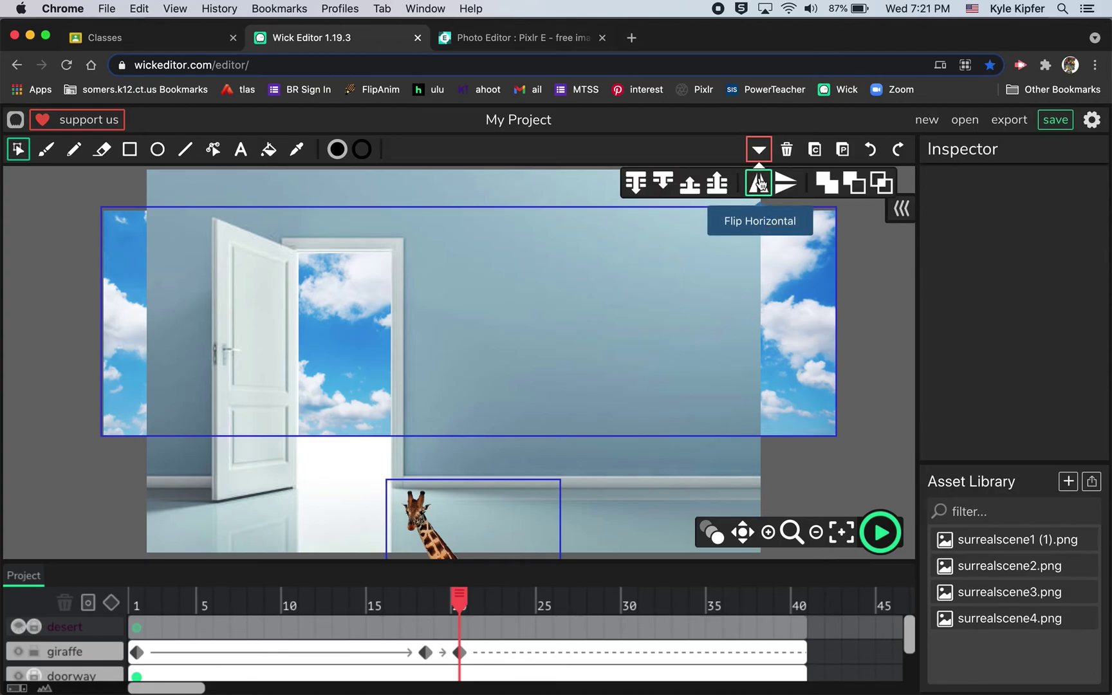
{"action": "left_click", "coordinate": [761, 184]}
{"action": "left_click", "coordinate": [433, 545]}
{"action": "left_click", "coordinate": [759, 150]}
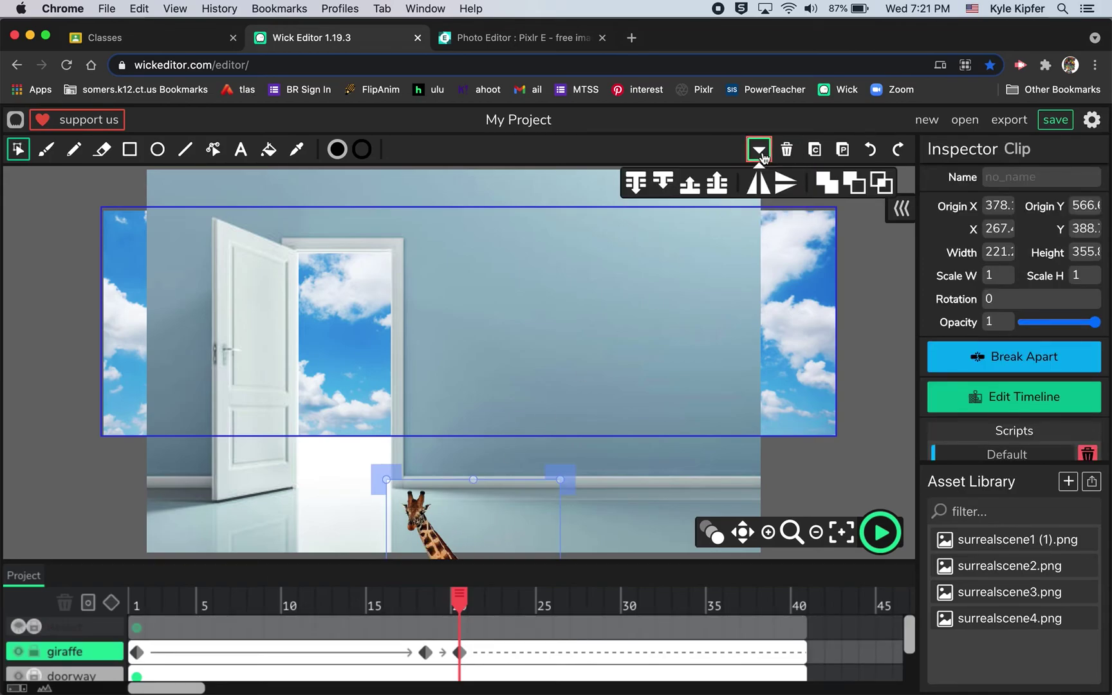
{"action": "left_click", "coordinate": [760, 184]}
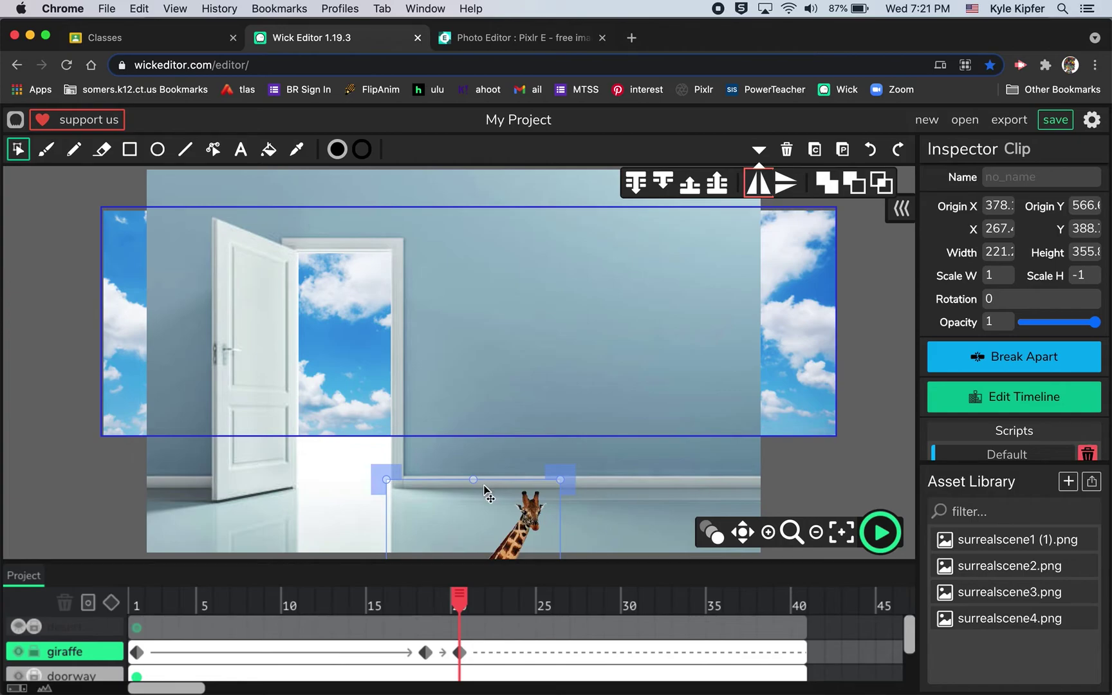
Add a giraffe tween keyframe at frame 40 and move the giraffe there beyond the wall's right edge, to about origin X 849, Y 219
{"action": "left_click_drag", "start_coordinate": [458, 600], "coordinate": [804, 600]}
{"action": "left_click", "coordinate": [798, 652]}
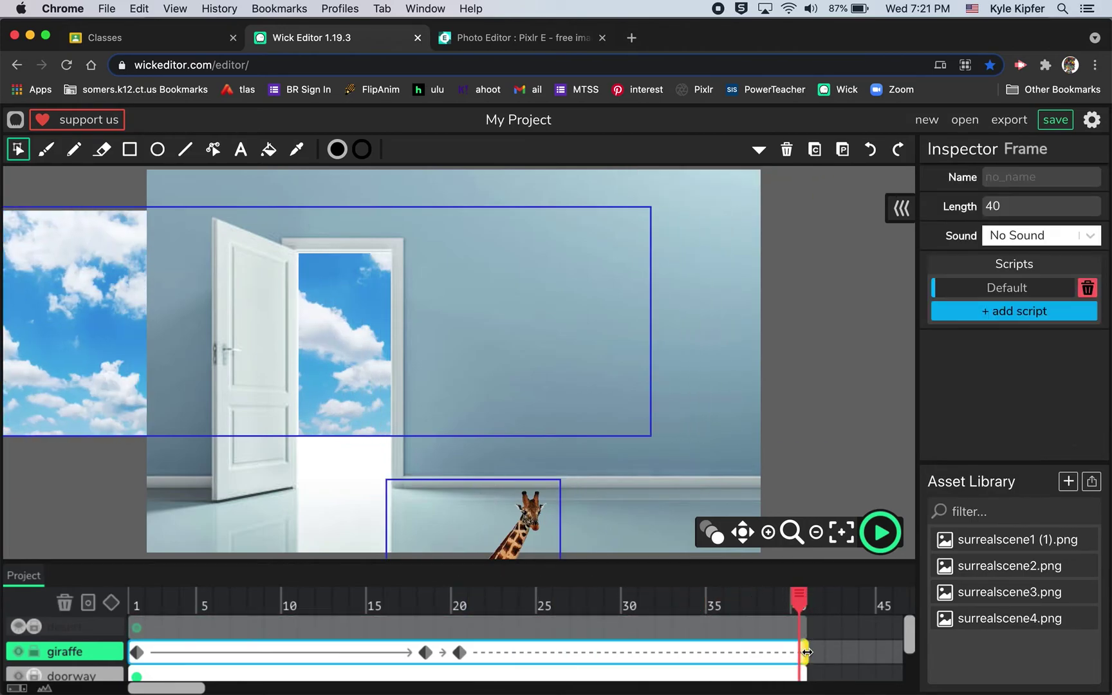
{"action": "left_click", "coordinate": [111, 602]}
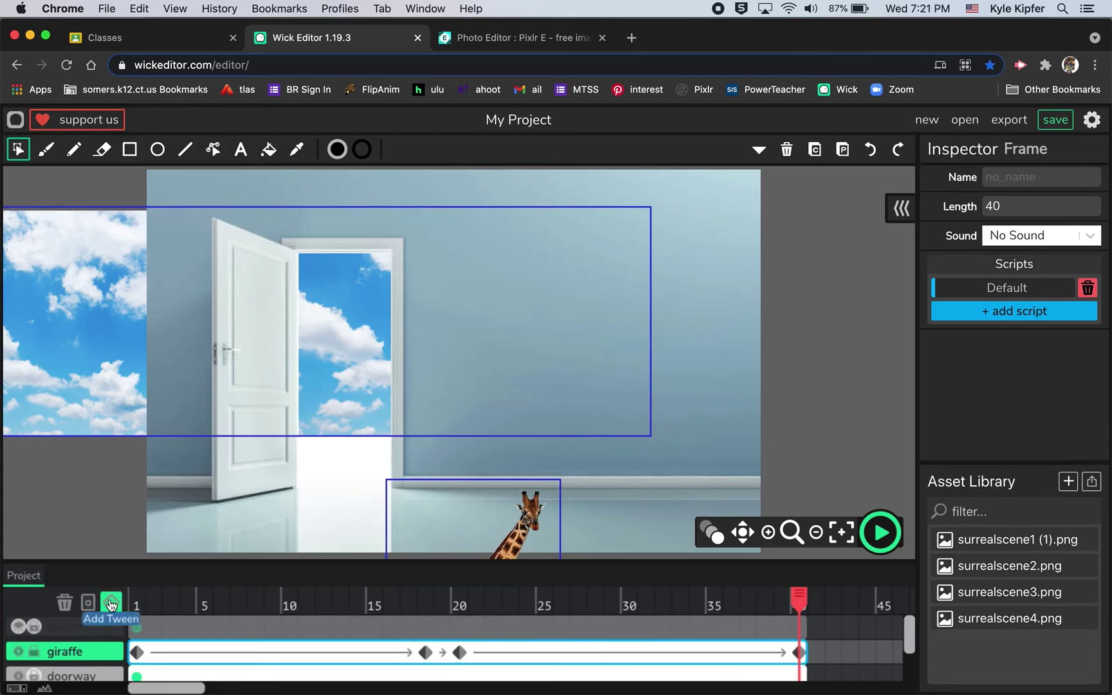
{"action": "left_click", "coordinate": [518, 543]}
{"action": "left_click_drag", "start_coordinate": [559, 472], "coordinate": [884, 261]}
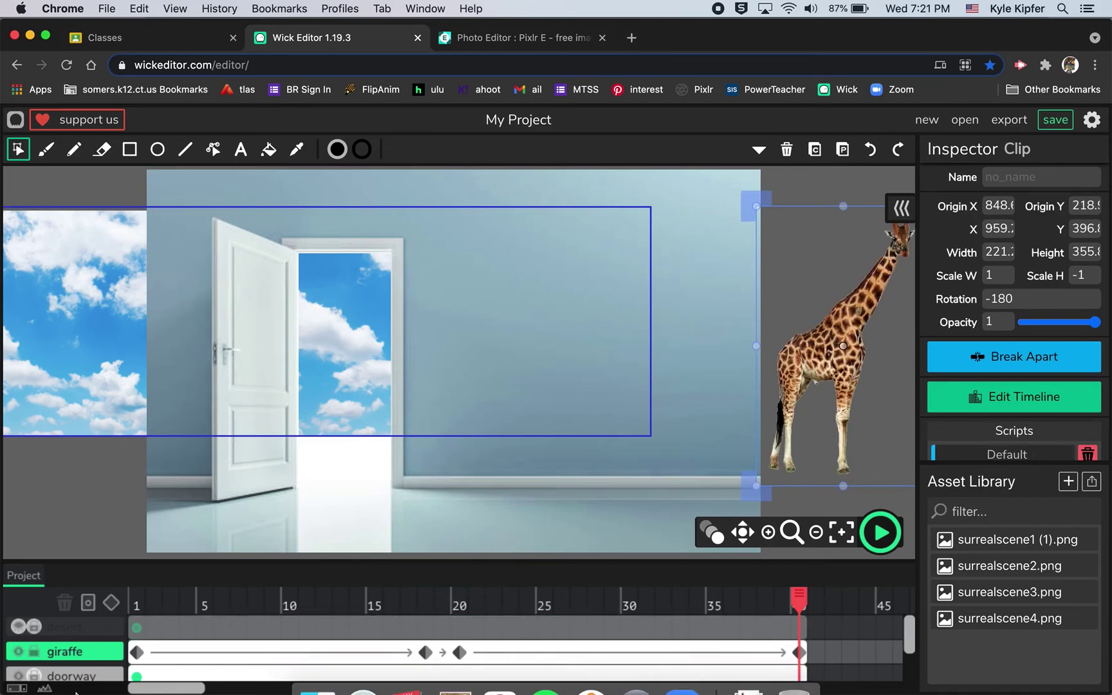
Show the desert layer again and preview the giraffe and sky animation
{"action": "left_click", "coordinate": [19, 627]}
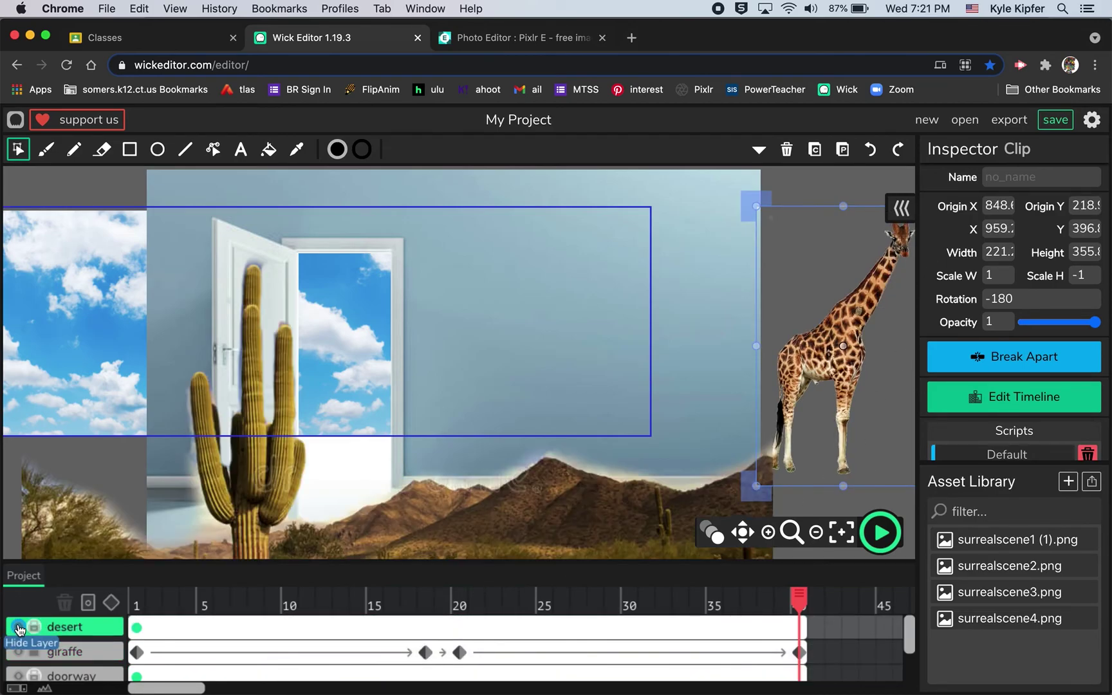
{"action": "left_click", "coordinate": [877, 533]}
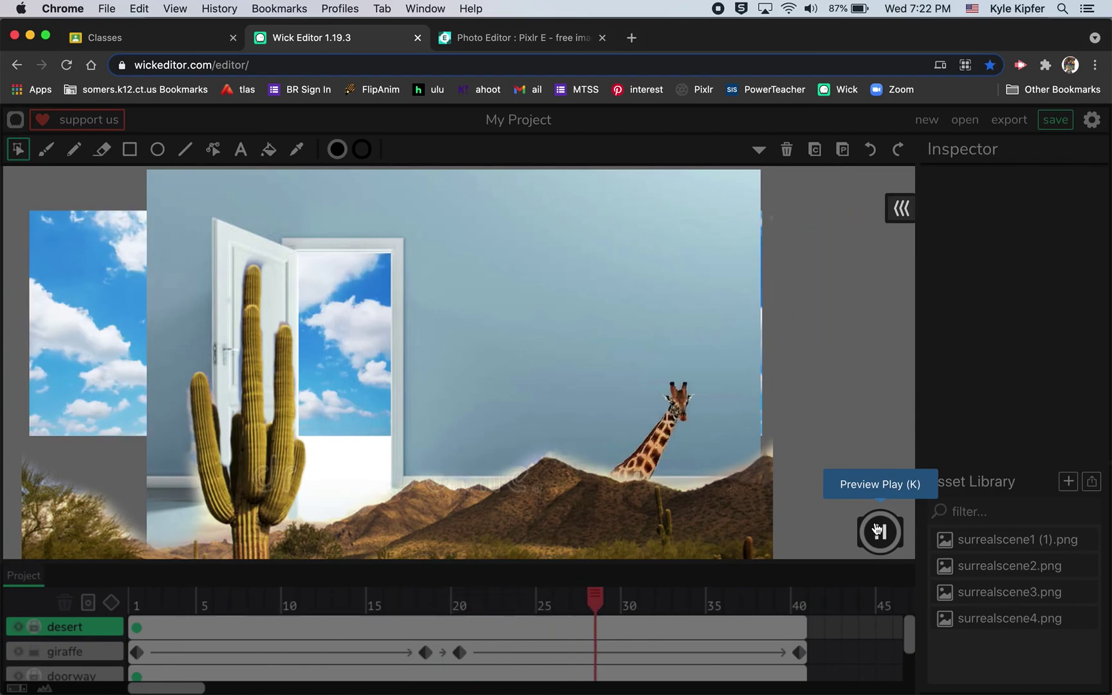
{"action": "left_click", "coordinate": [877, 529]}
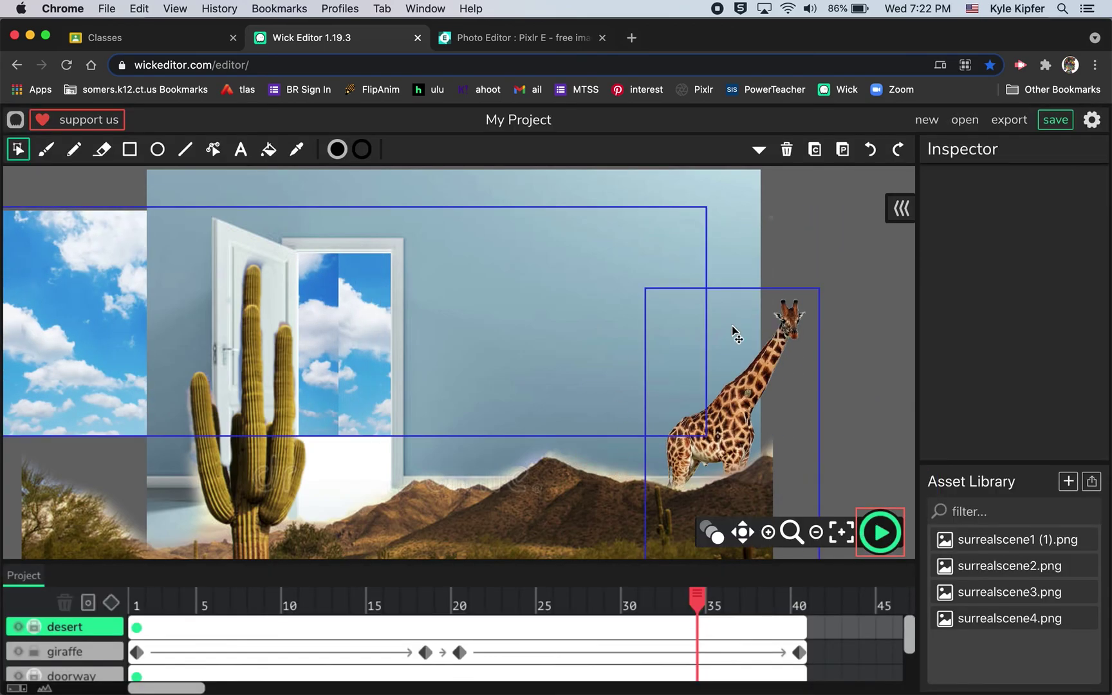
Export the project as an animated GIF named "surrealscene" and close the export dialog
{"action": "left_click", "coordinate": [1010, 120]}
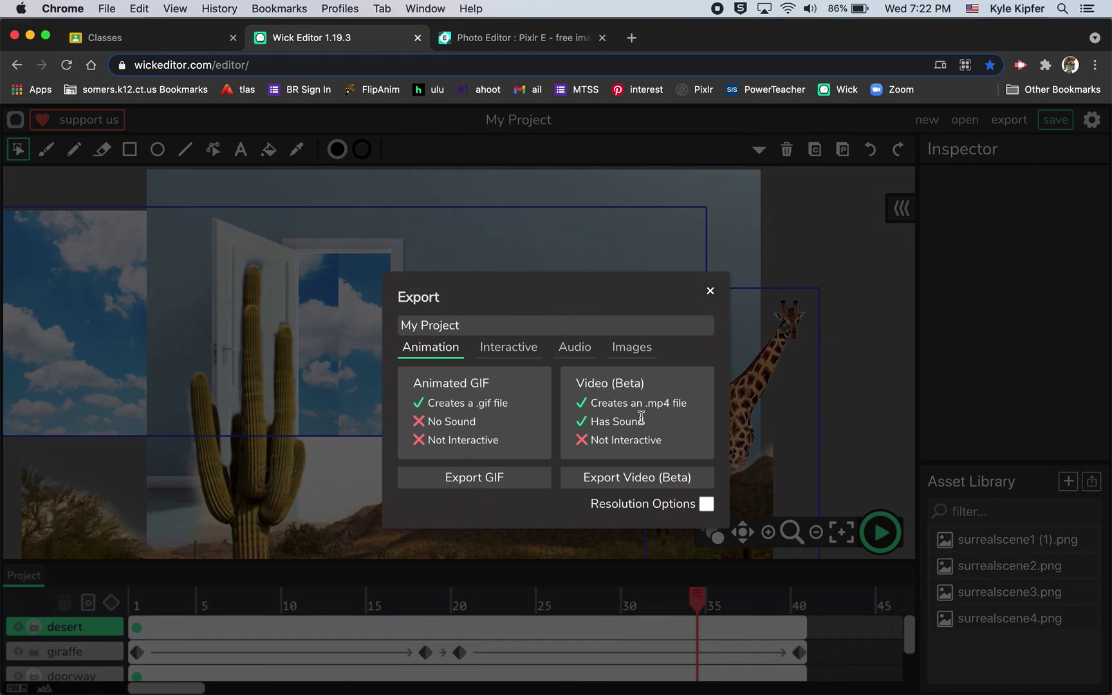
{"action": "left_click_drag", "start_coordinate": [472, 325], "coordinate": [305, 327]}
{"action": "type", "text": "surrealscene"}
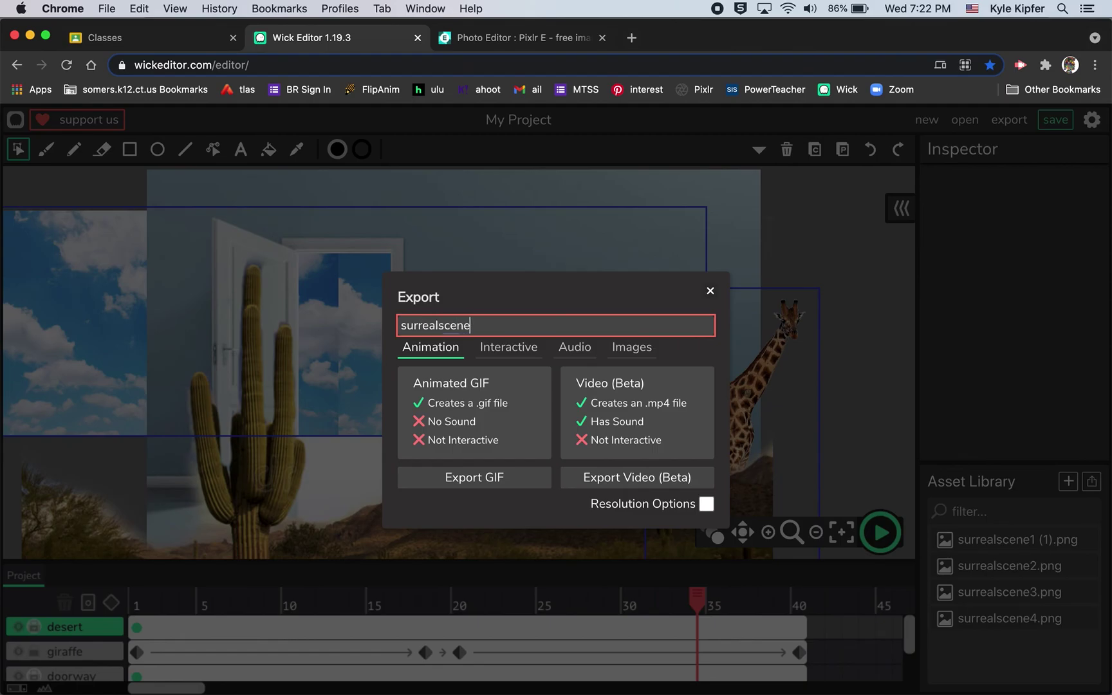
{"action": "left_click", "coordinate": [490, 476]}
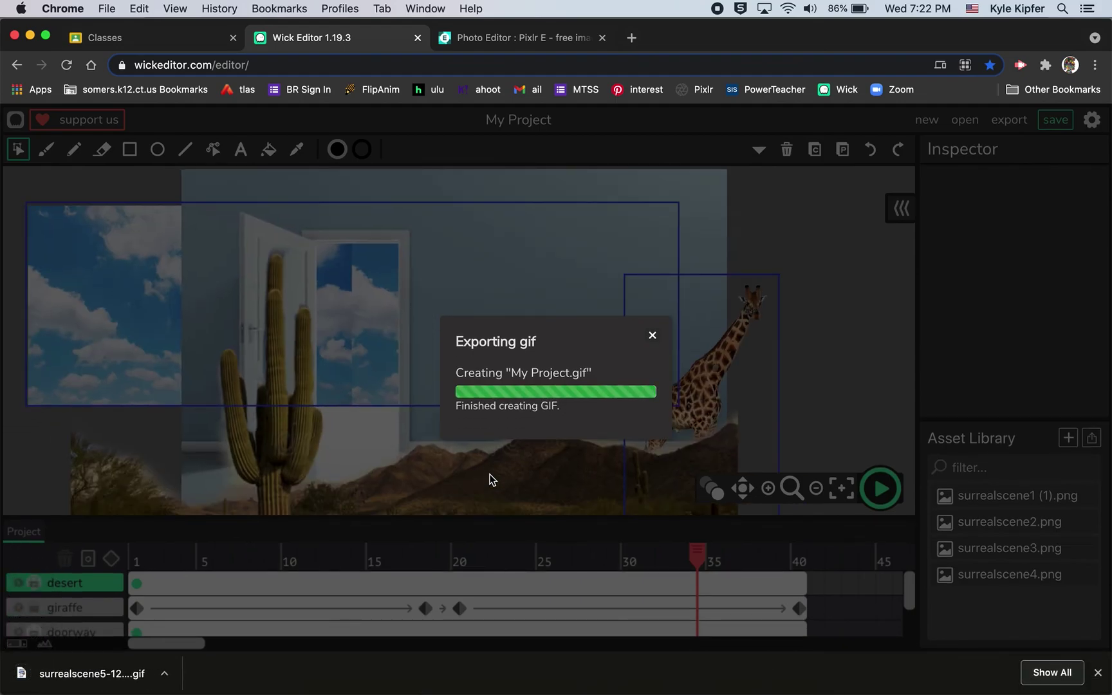
{"action": "left_click", "coordinate": [654, 336]}
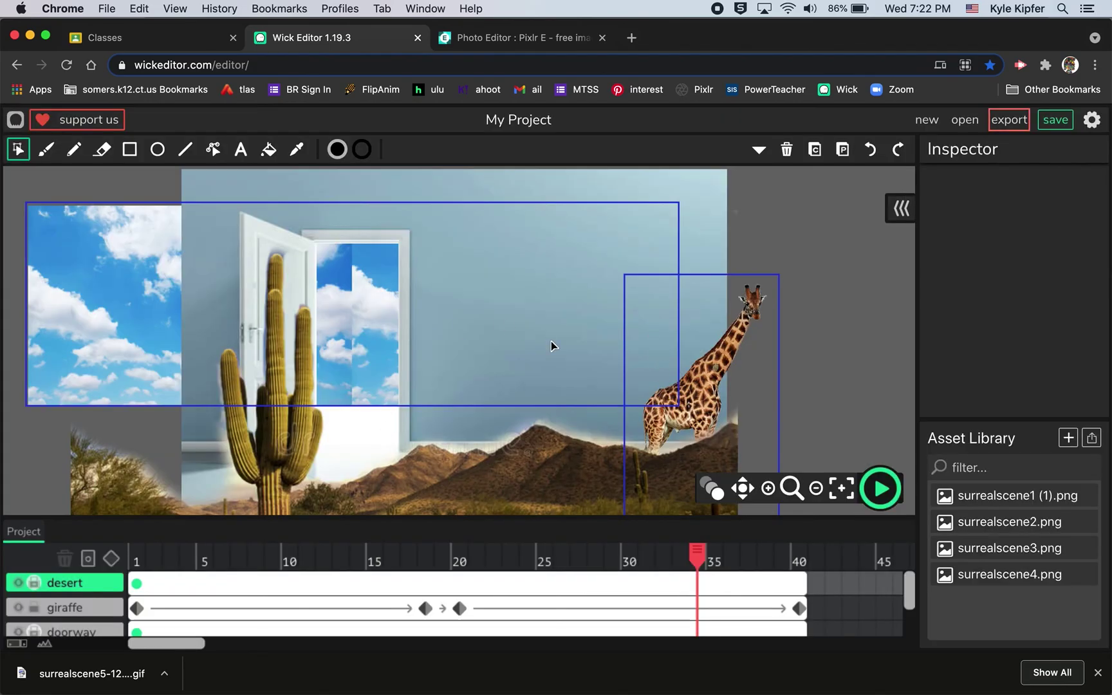